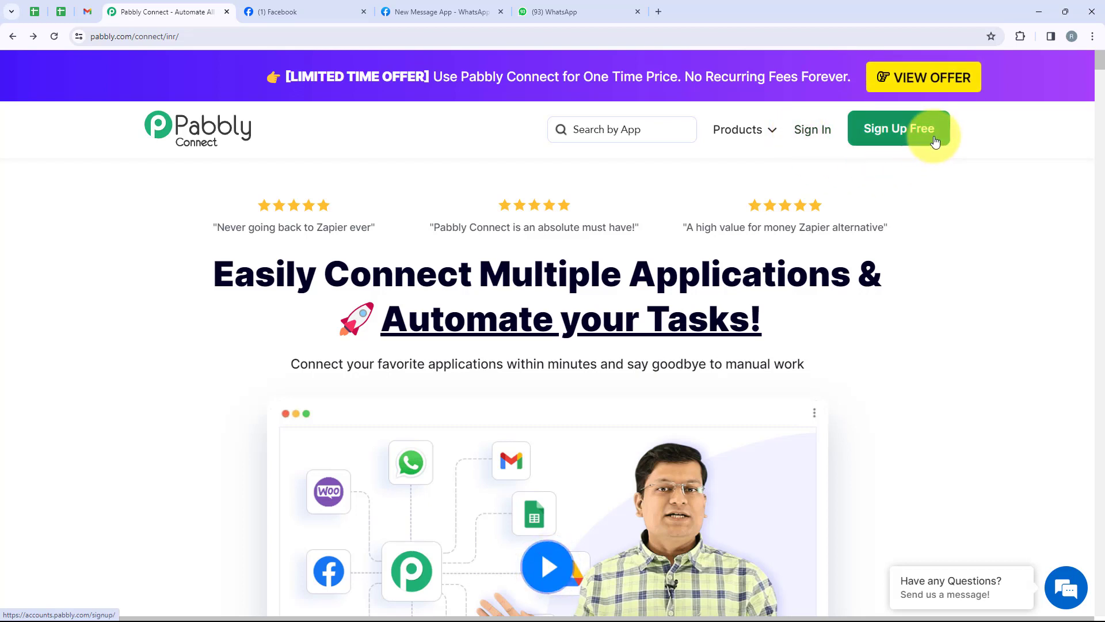
Step: Sign in and launch Pabbly Connect from the All Pabbly Apps list via Access Now
left_click(813, 136)
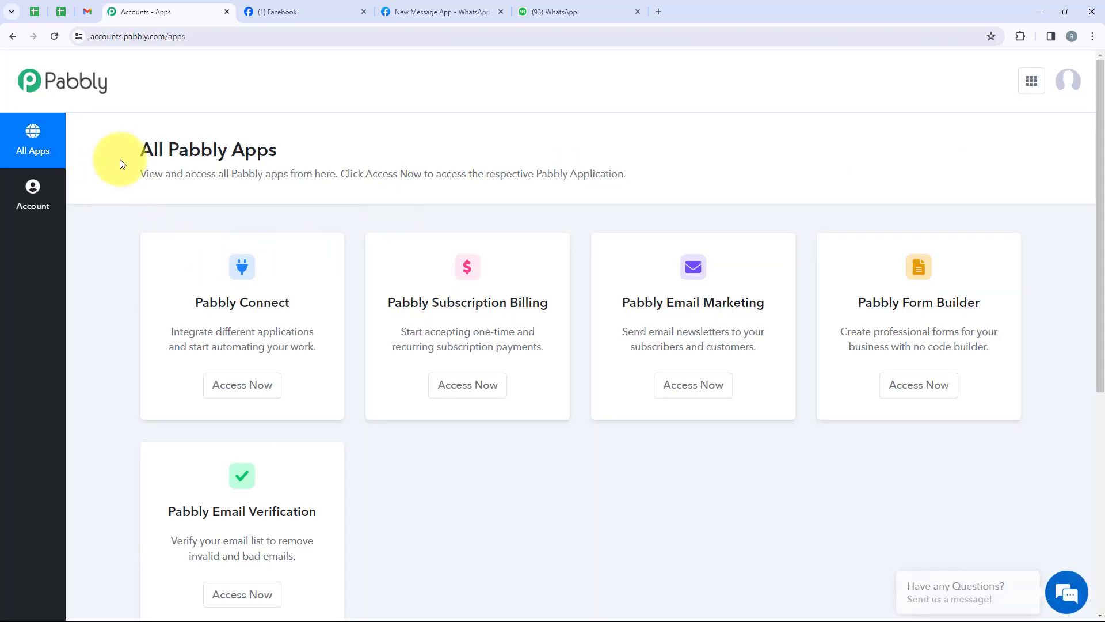
left_click_drag(121, 154, 280, 153)
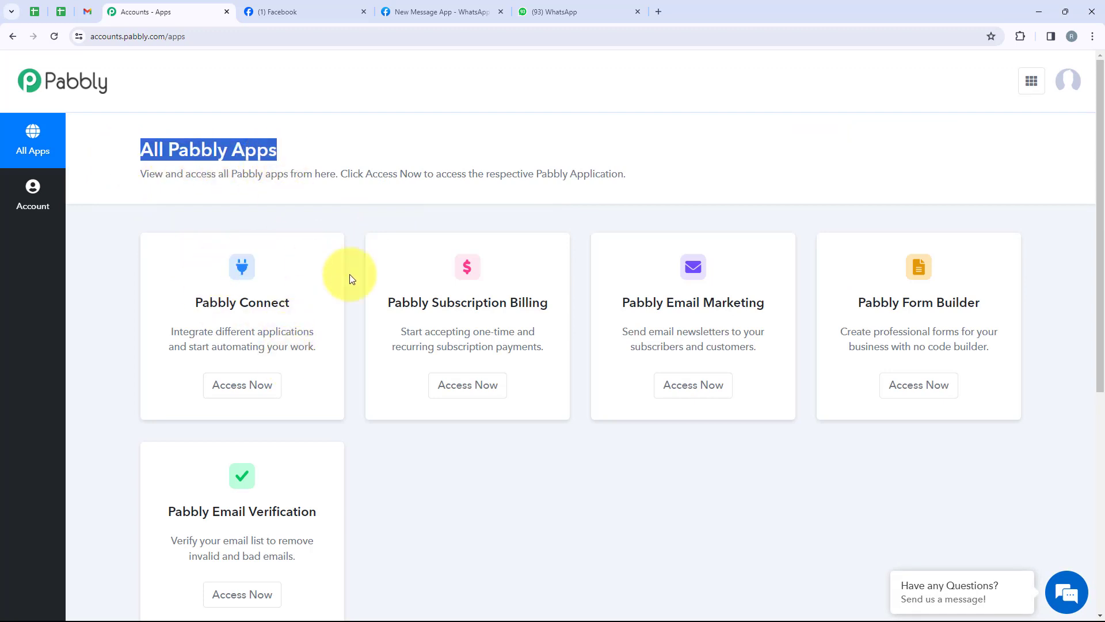
scroll(368, 314, "down", 3)
scroll(368, 313, "up", 3)
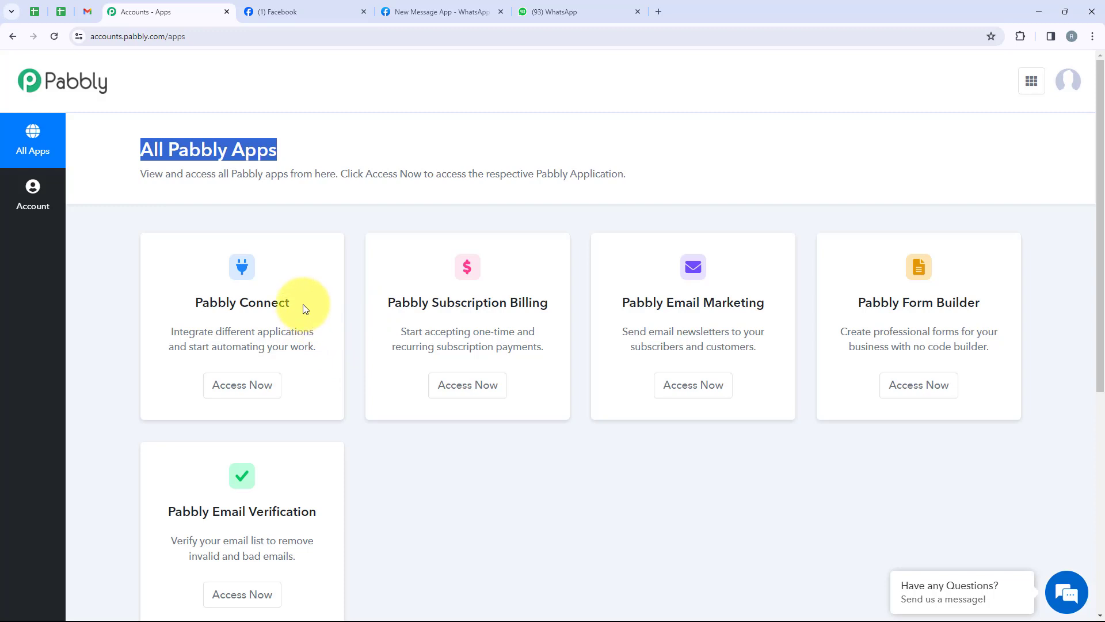
left_click_drag(302, 304, 193, 306)
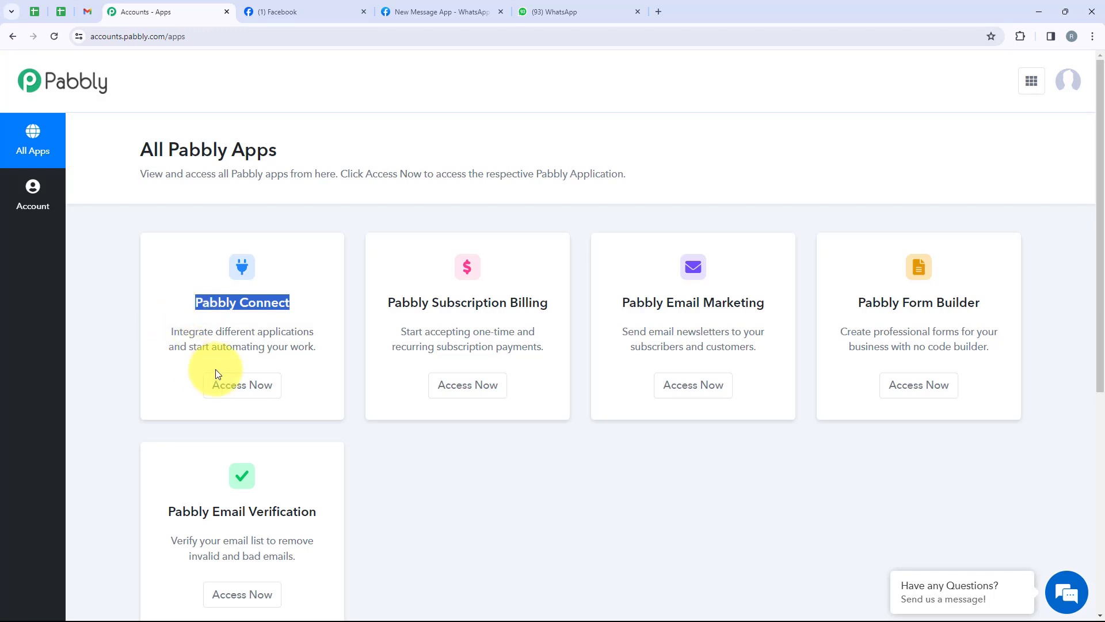
left_click(257, 394)
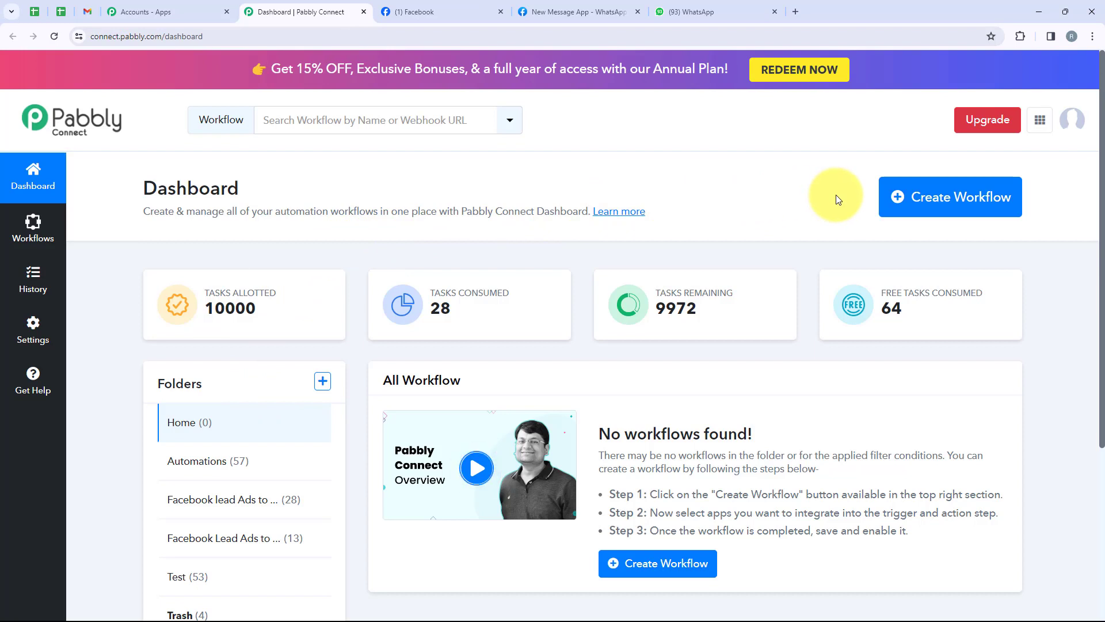
Step: Start a new workflow filed under the Facebook Lead Ads to WhatsApp Automation folder
left_click(930, 208)
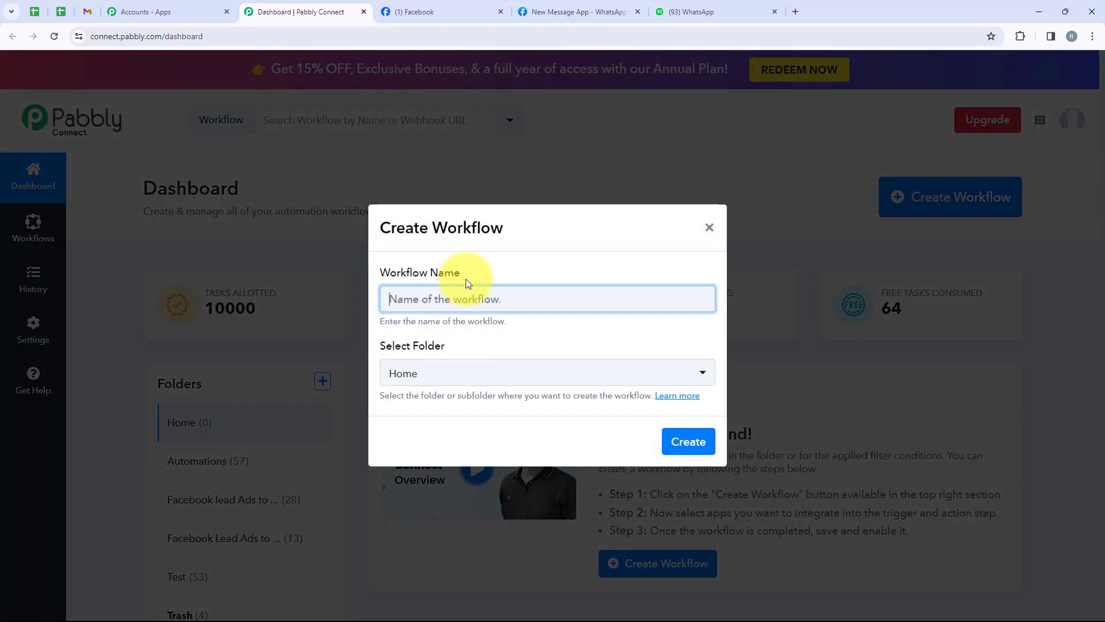
left_click_drag(466, 279, 379, 278)
left_click(441, 355)
left_click_drag(442, 357, 381, 348)
left_click(406, 371)
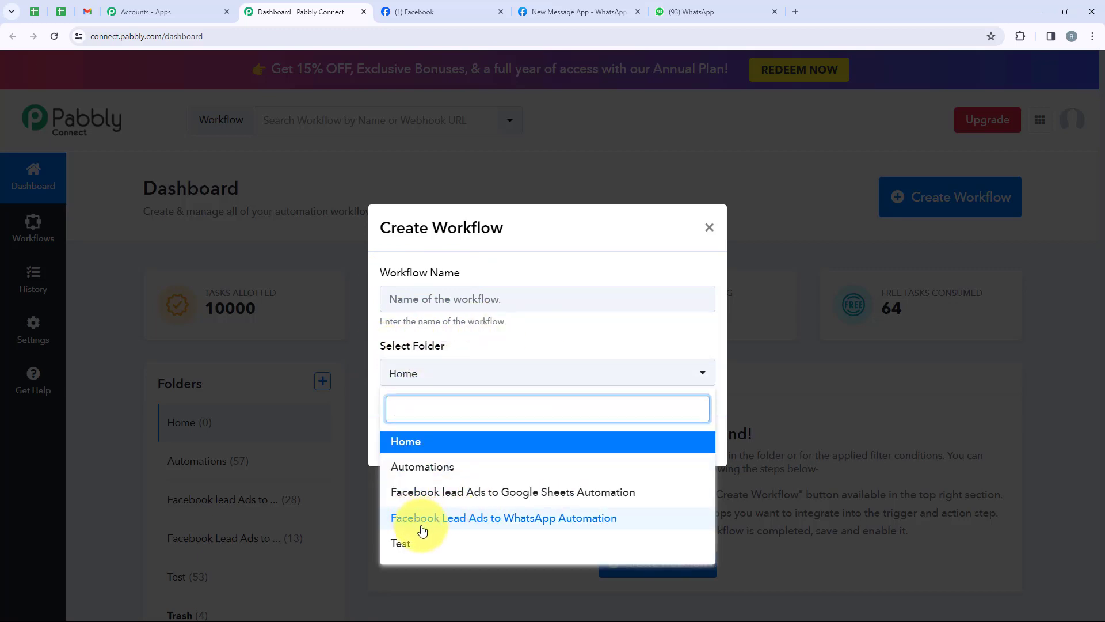
left_click(597, 528)
Step: Paste the name 'Send WhatsApp Message to Business School's Facebook Leads' and create the workflow
left_click(470, 291)
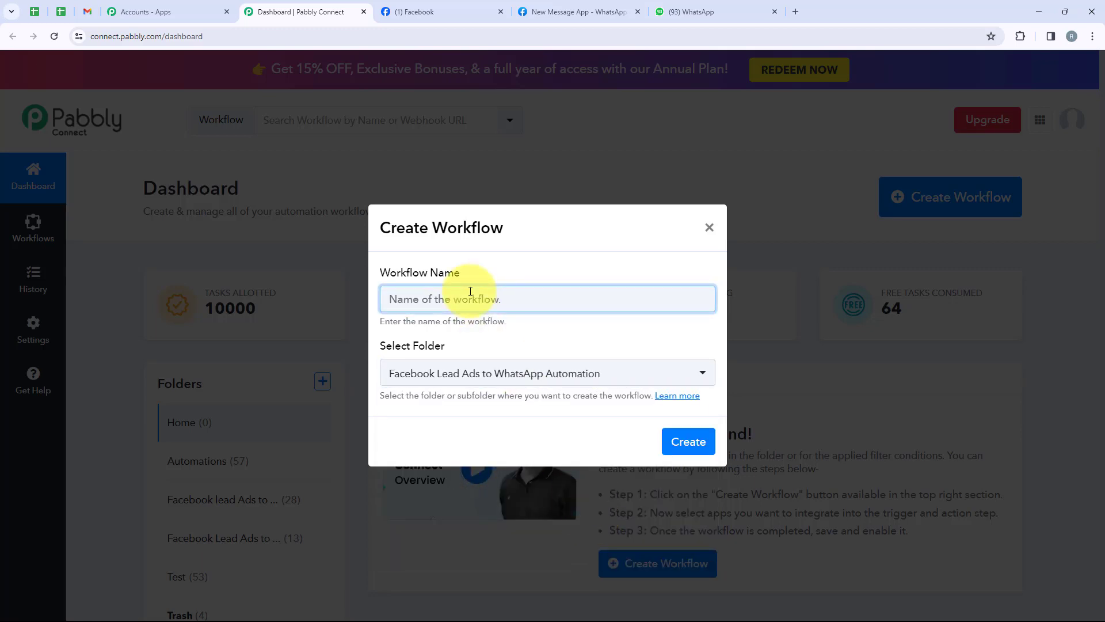
type("Send WhatsApp Message to Business School's Facebook Leads")
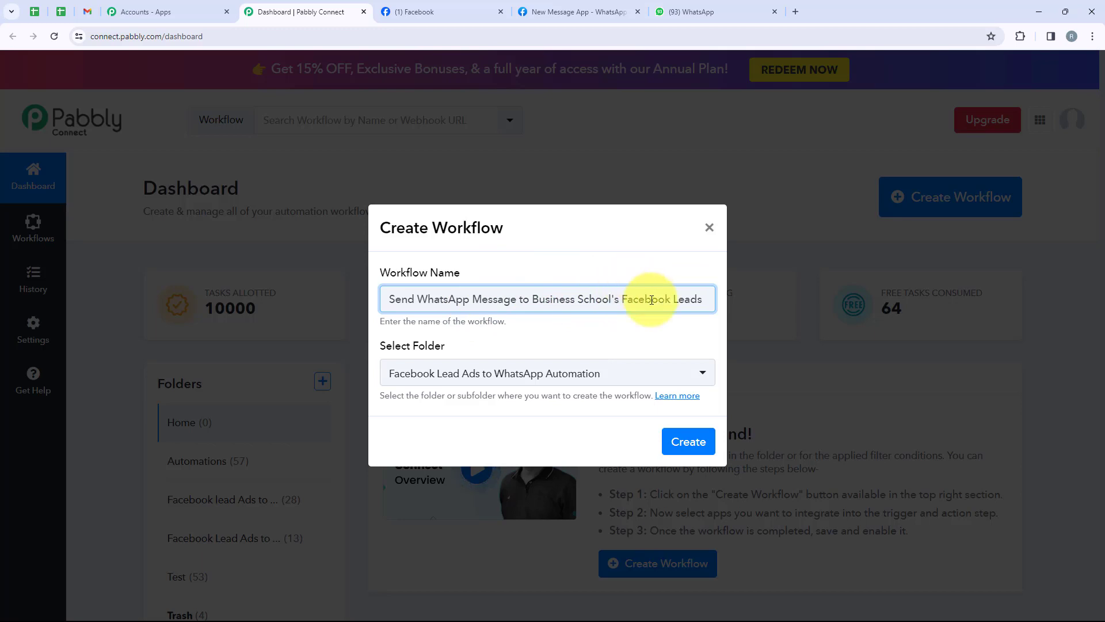
left_click(684, 448)
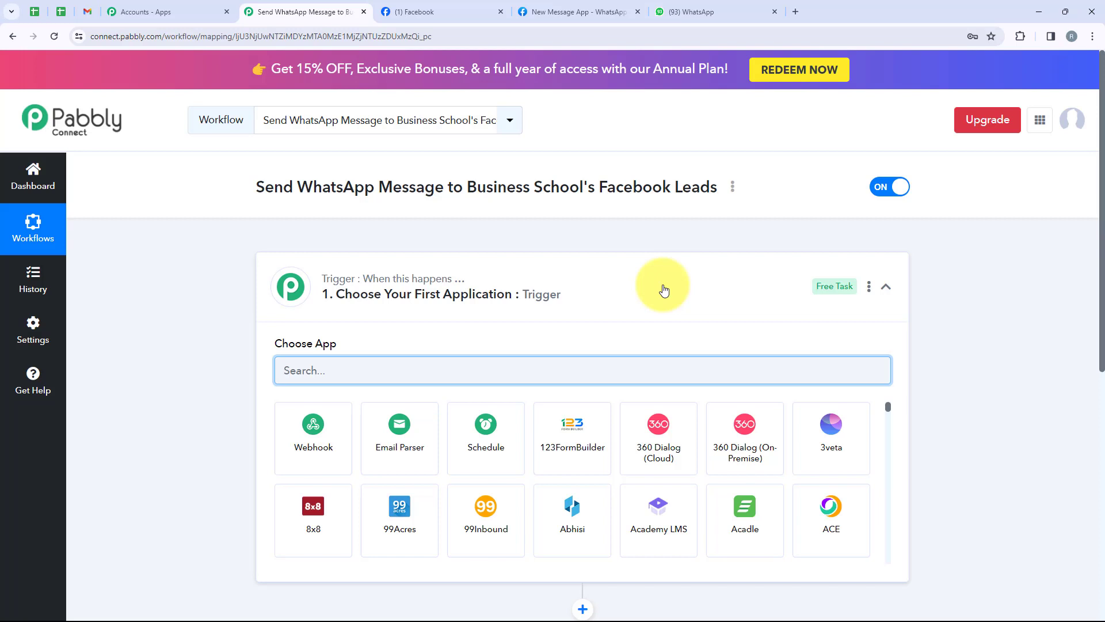
Step: Search 'Facebook Lead' in Choose App and pick Facebook Lead Ads as the trigger app
left_click(664, 290)
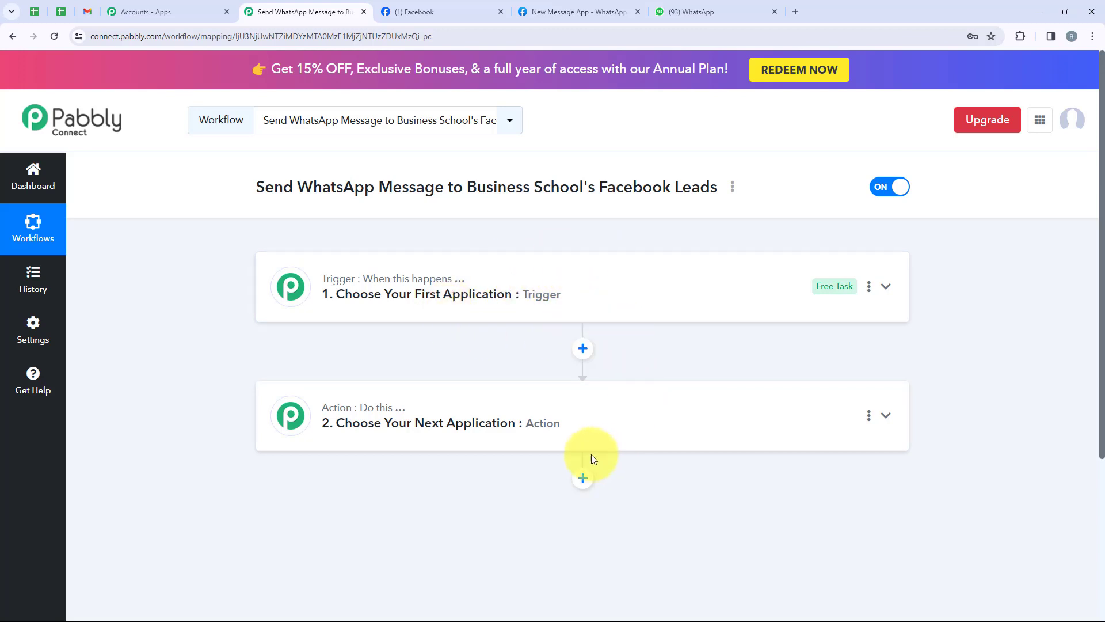
left_click(510, 286)
left_click(341, 367)
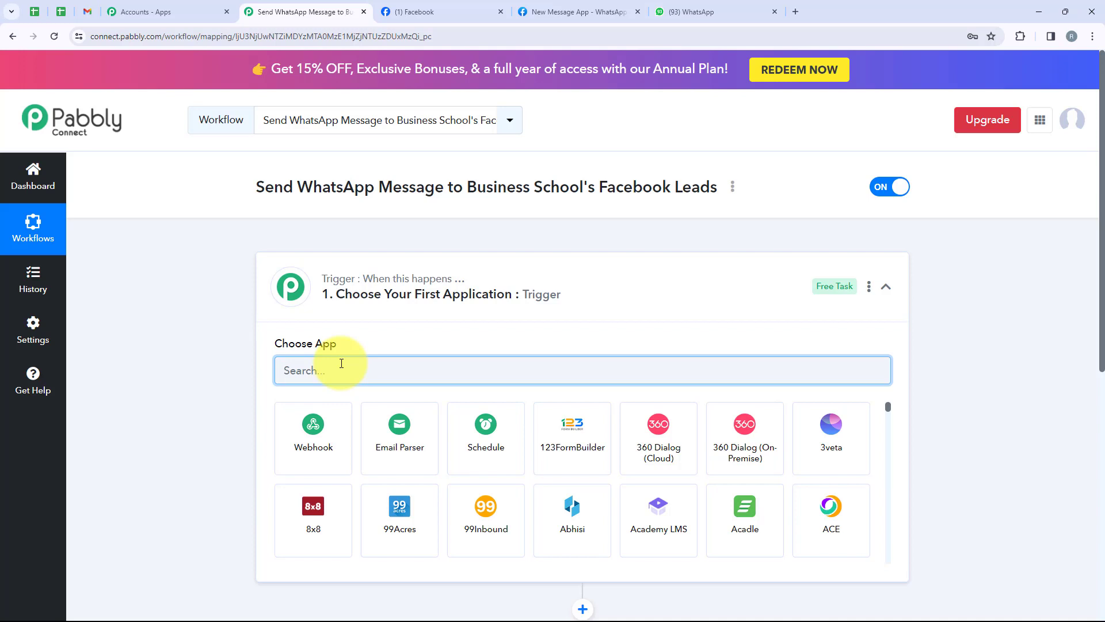
type("Faceb")
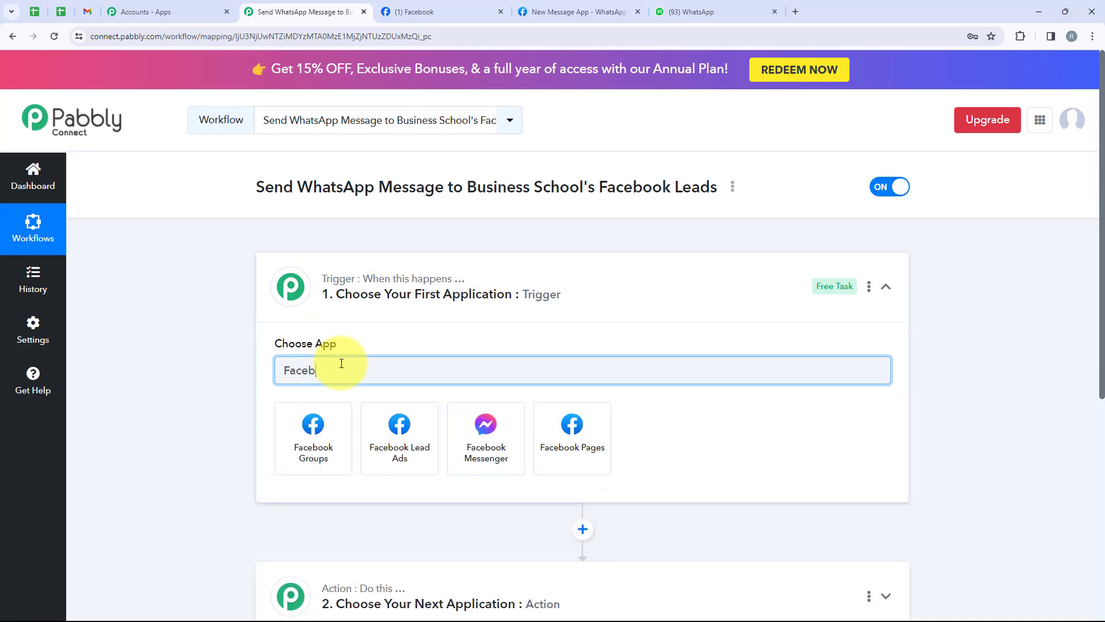
type("ook Lead")
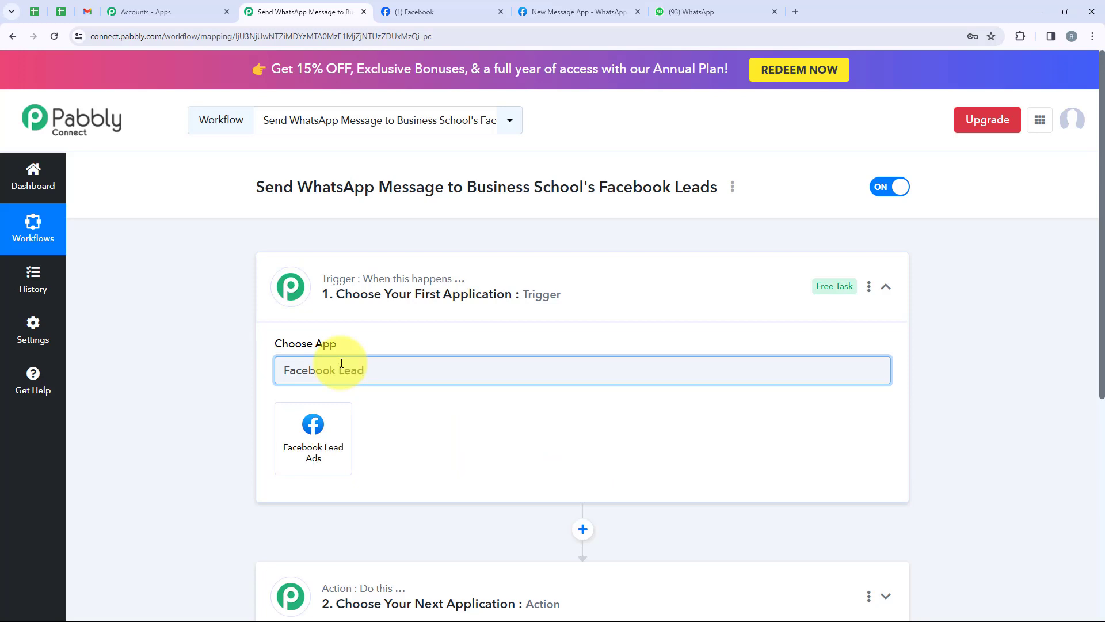
left_click(327, 473)
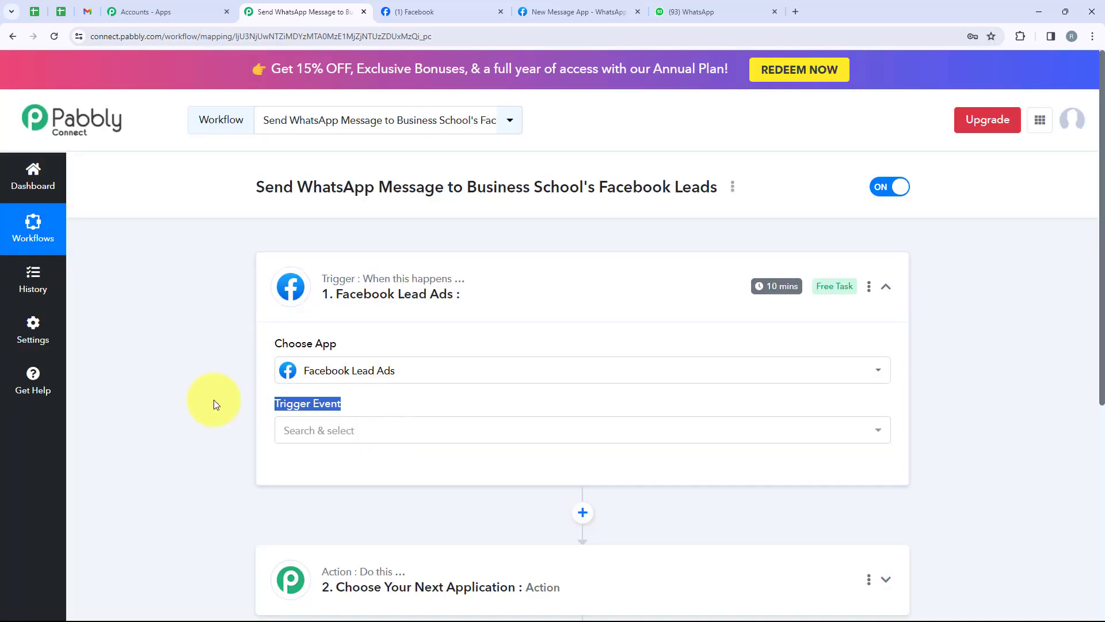
left_click(486, 440)
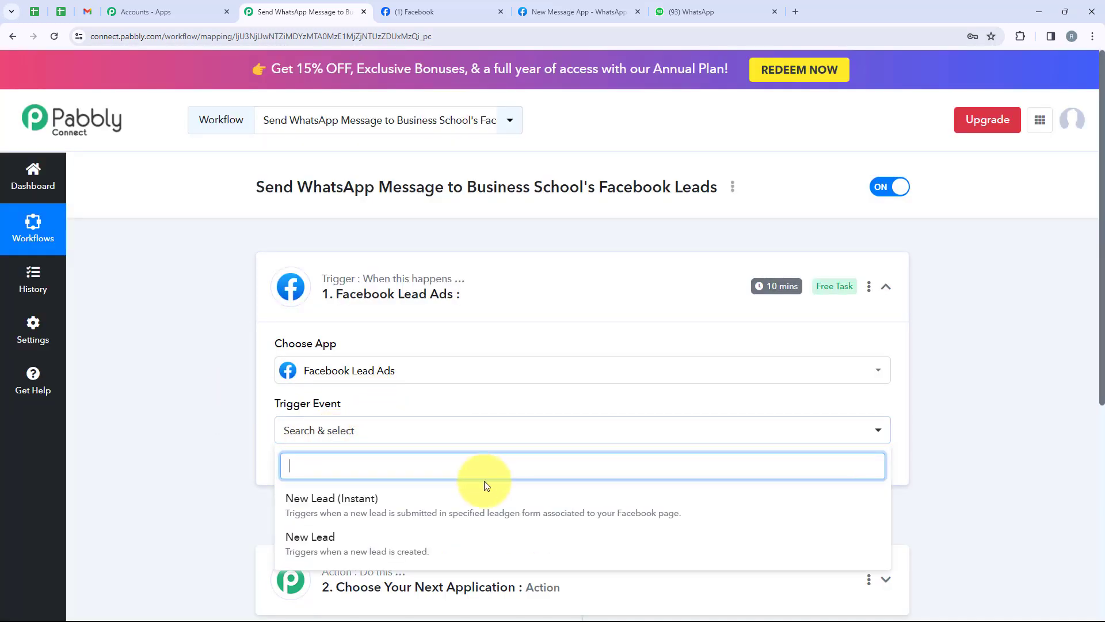
Step: Set the trigger event to New Lead (Instant) and authorize a new Facebook Lead Ads connection
left_click(385, 513)
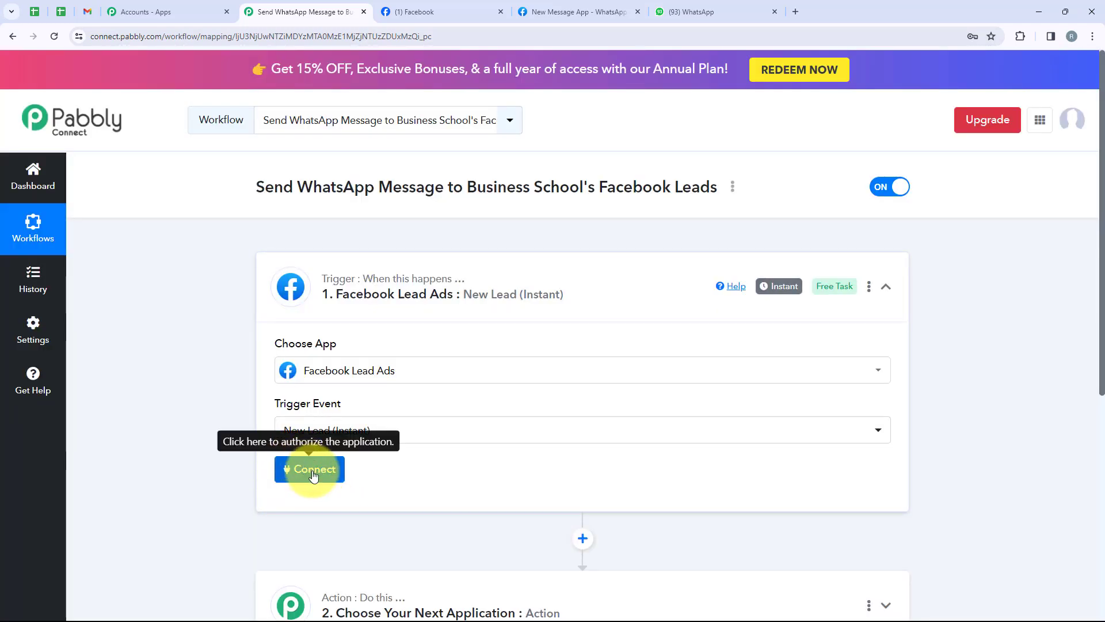
left_click(313, 474)
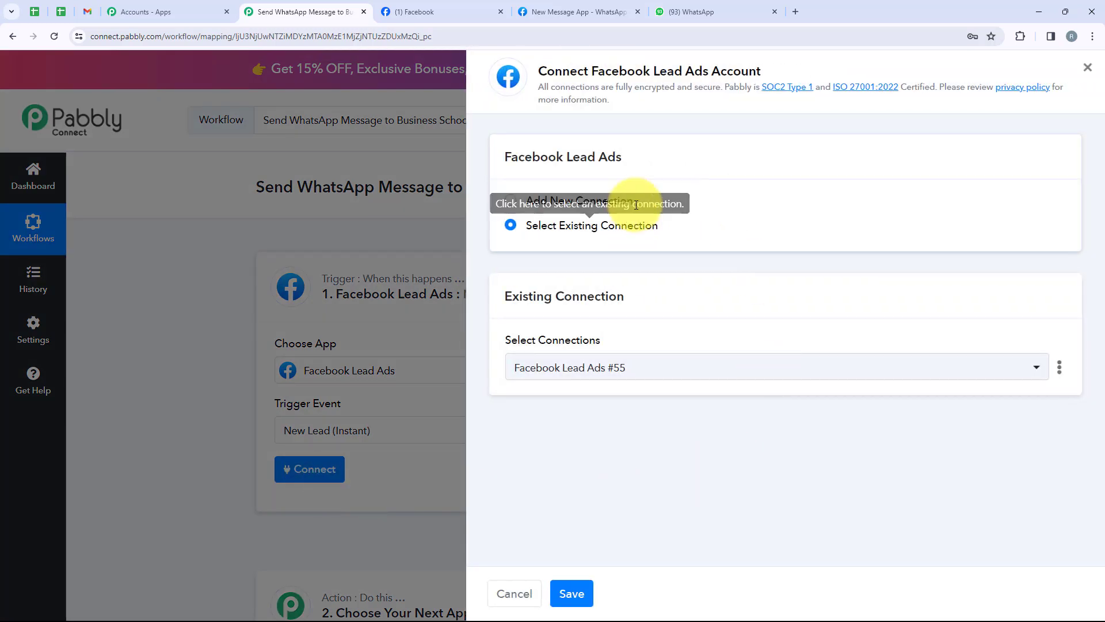
left_click_drag(655, 199, 520, 203)
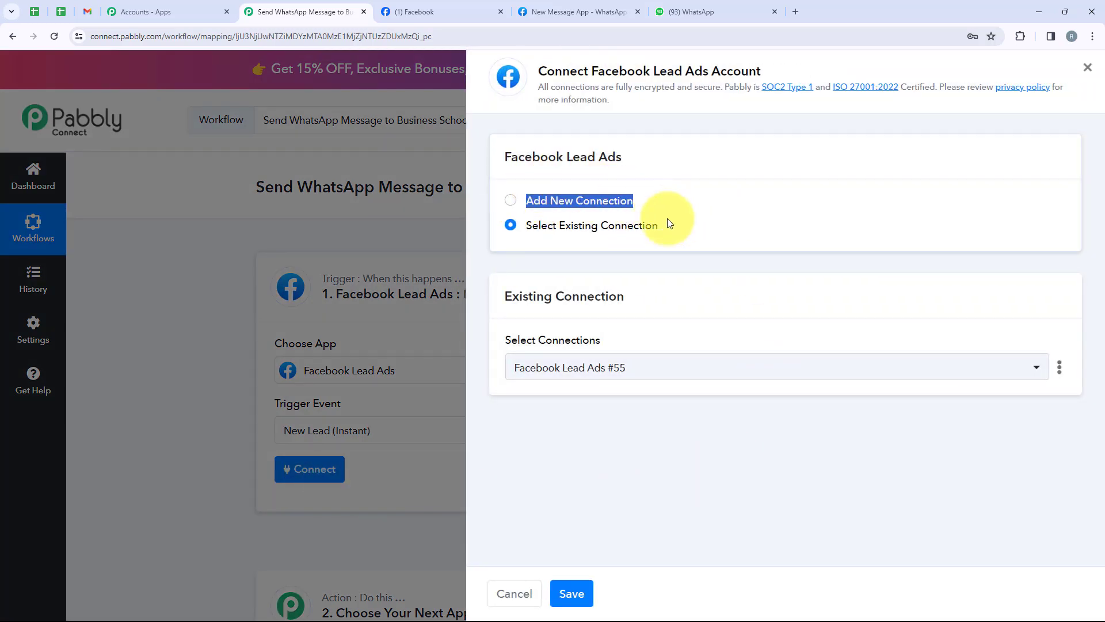
left_click_drag(669, 230, 529, 229)
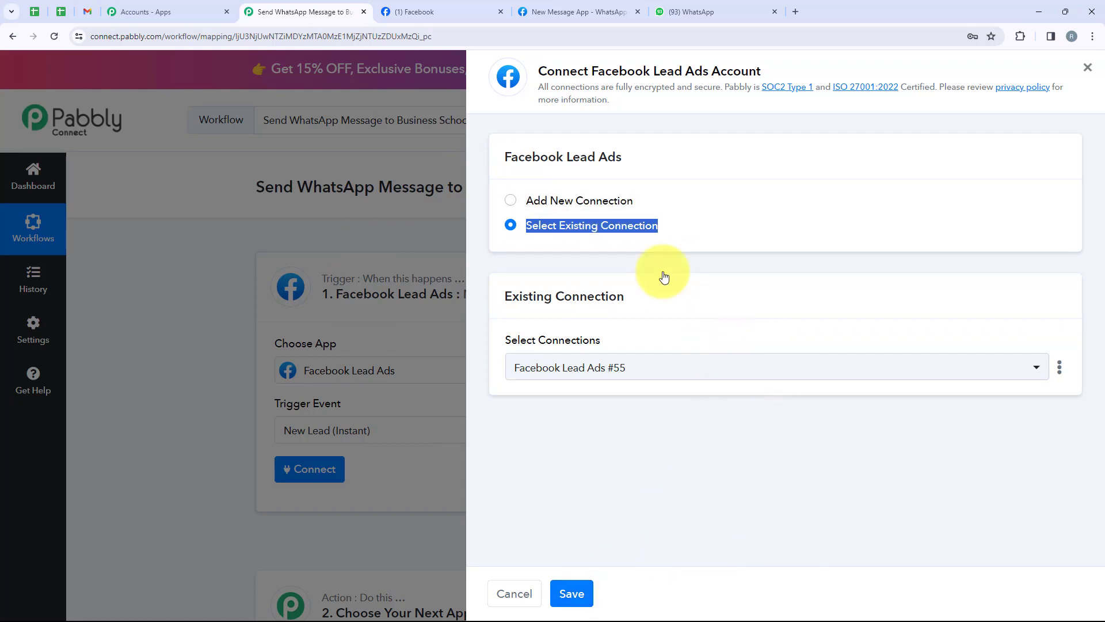
left_click(565, 199)
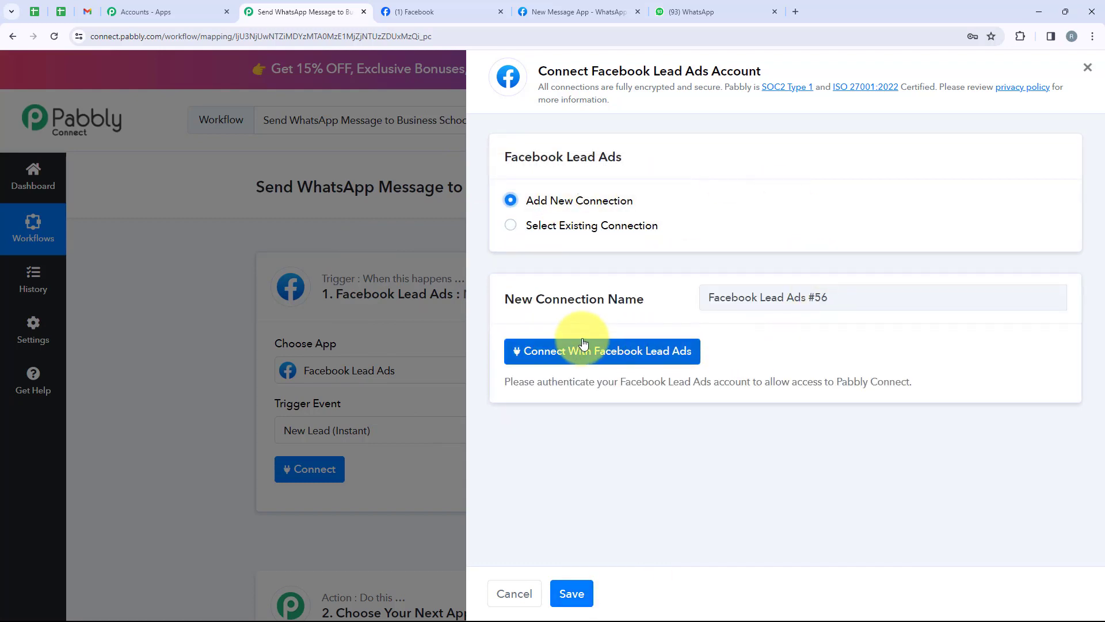
left_click(577, 358)
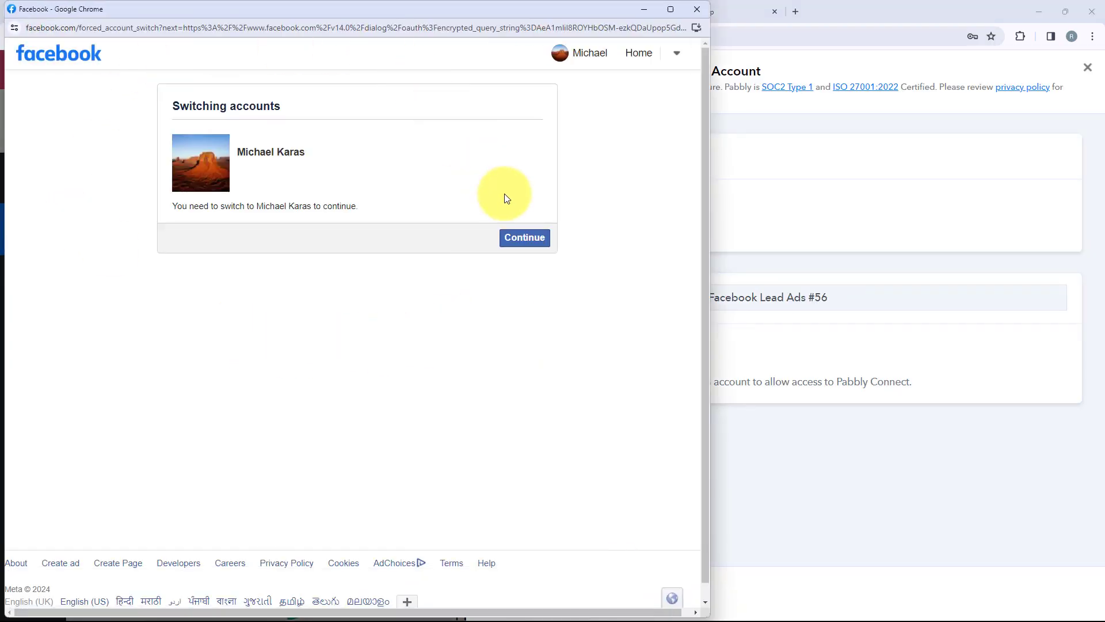
left_click(521, 238)
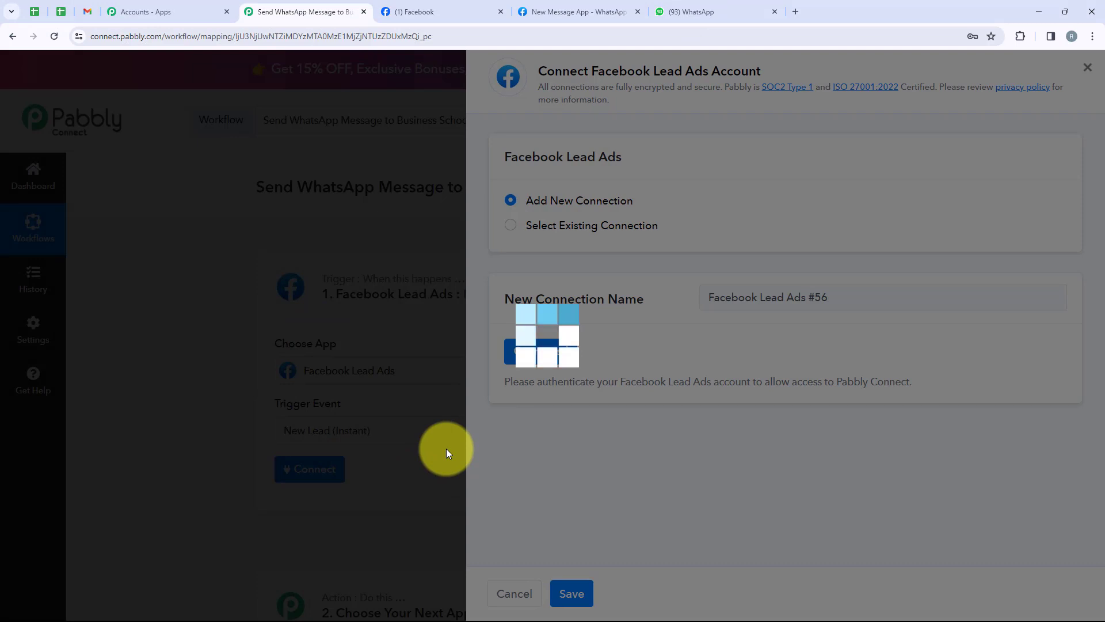
scroll(446, 448, "down", 5)
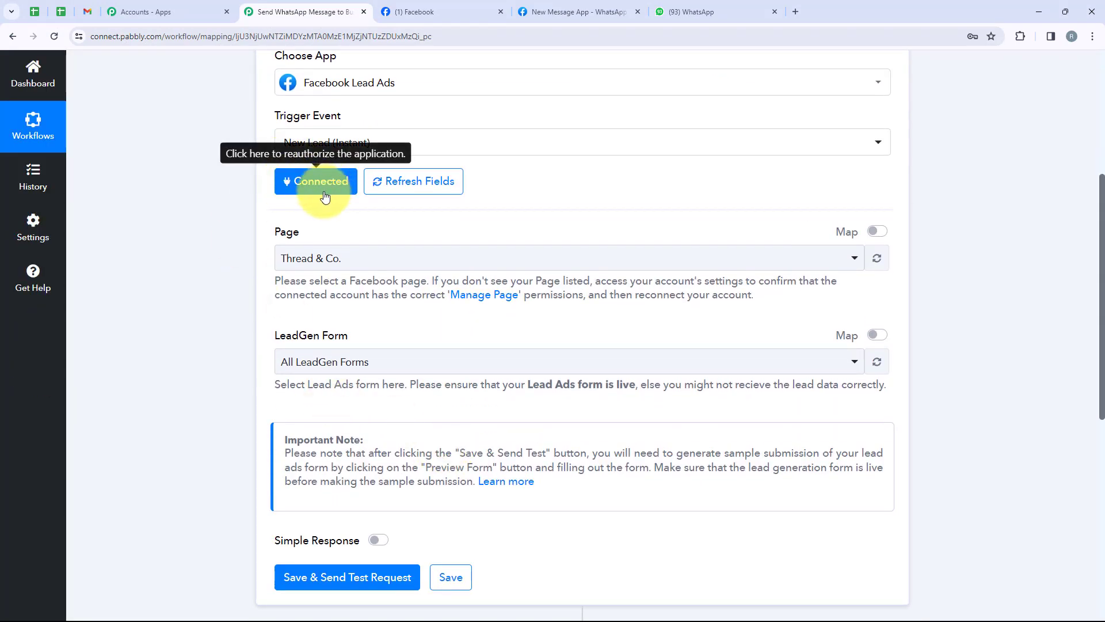
Step: Select Elevate Business School as the trigger's Facebook page
left_click_drag(320, 238, 270, 230)
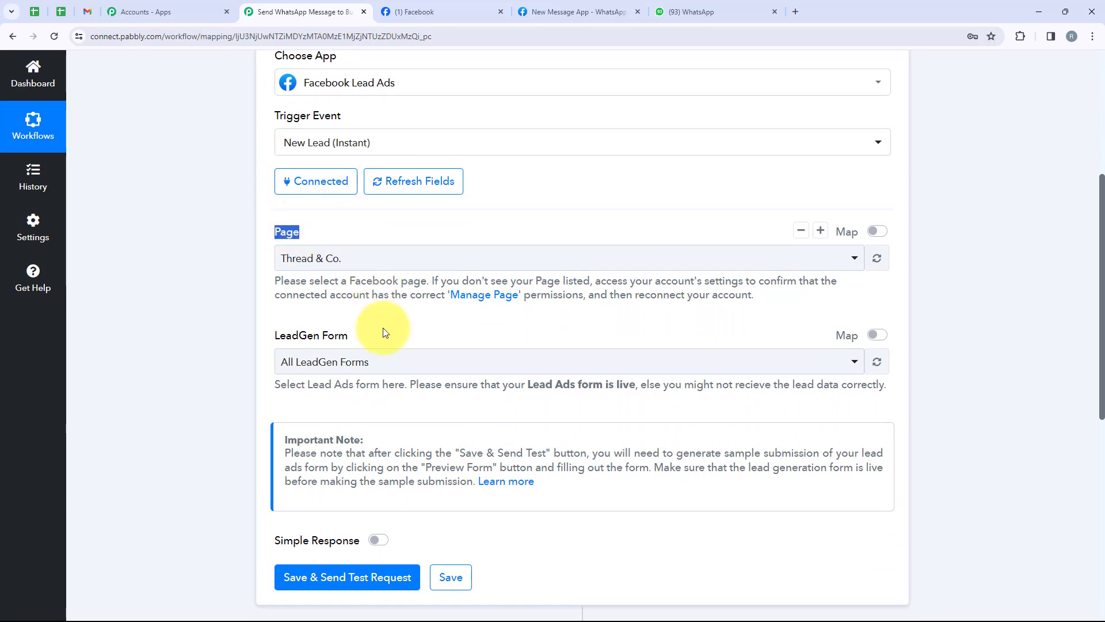
left_click_drag(351, 335, 265, 342)
left_click(322, 151)
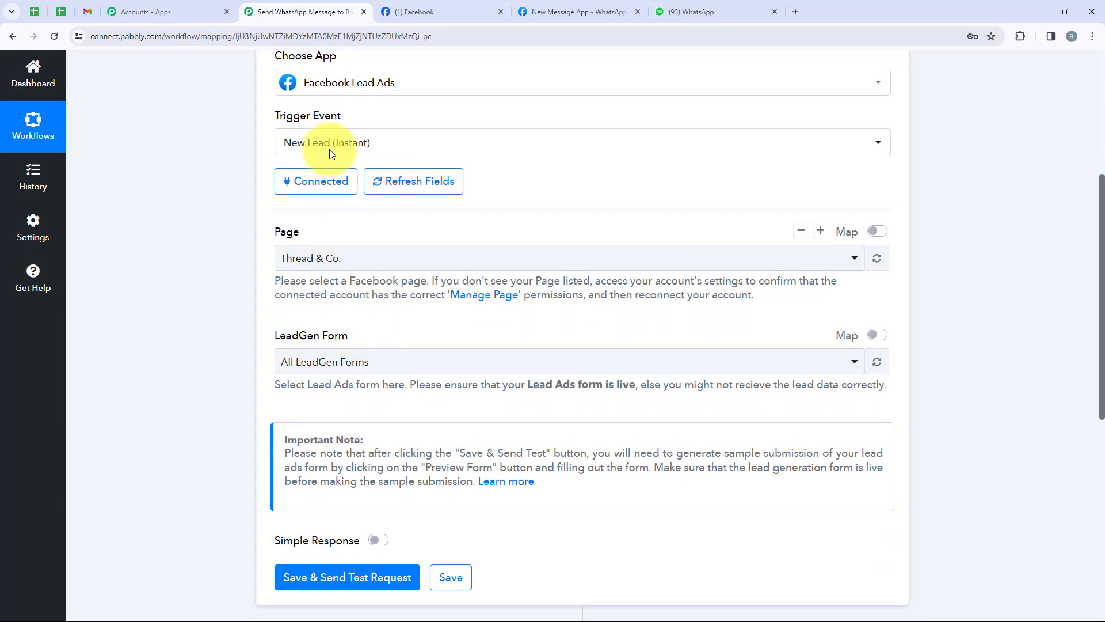
left_click(428, 7)
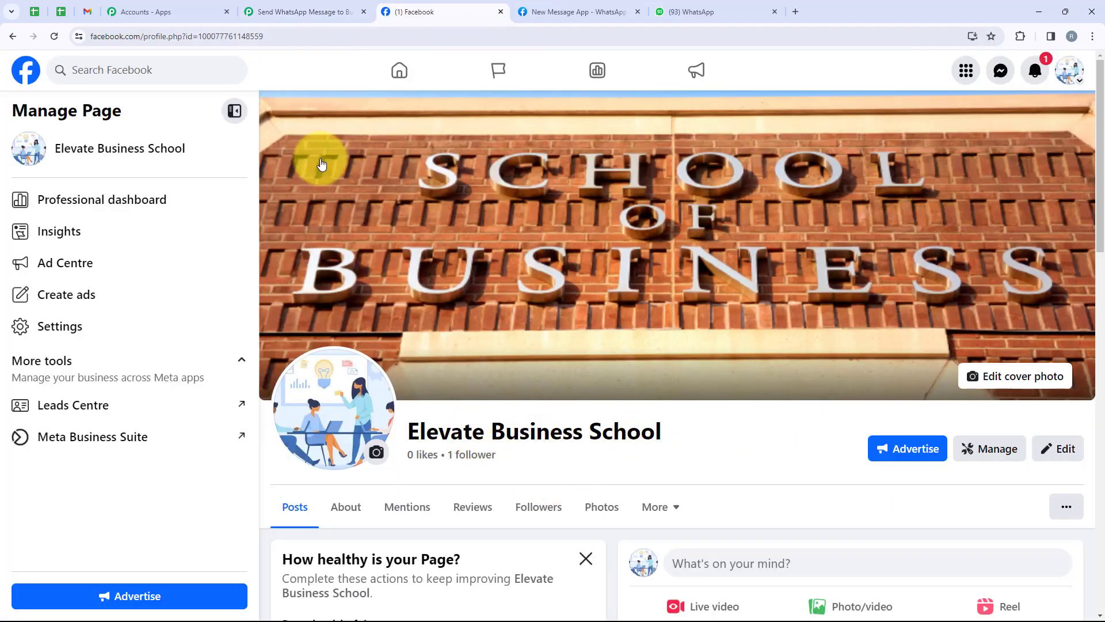
key("ctrl+shift+Tab")
left_click(338, 256)
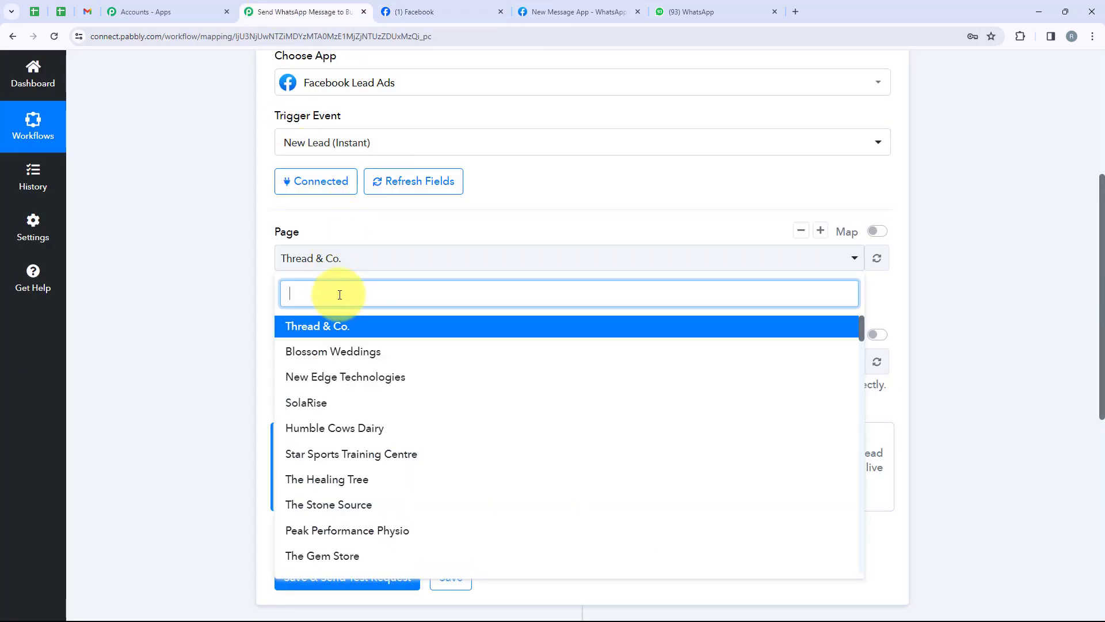
type("Ele")
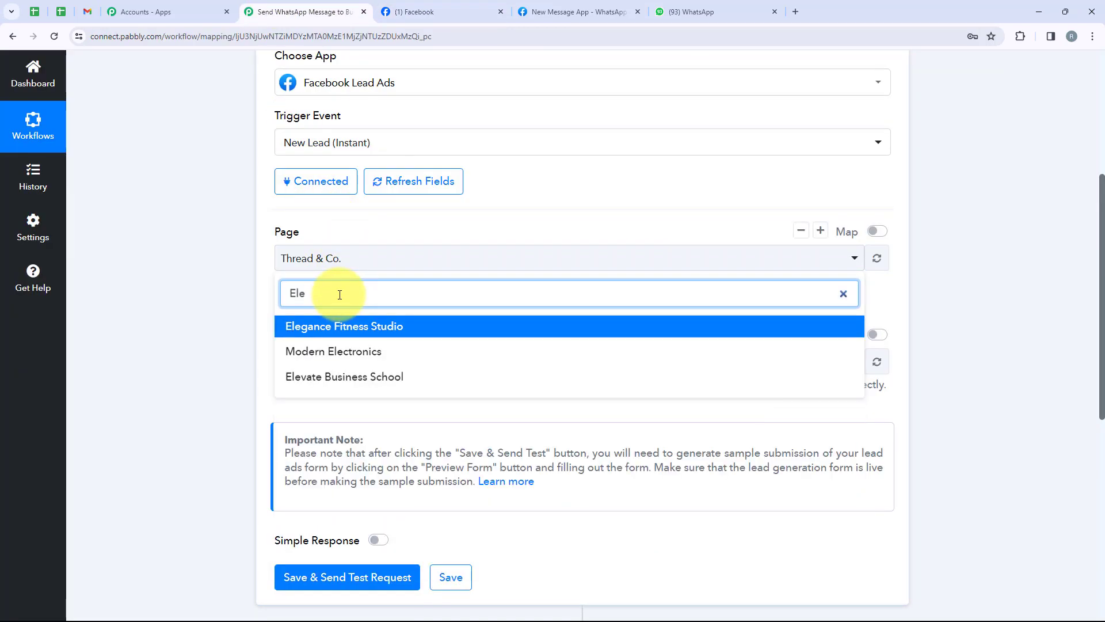
left_click(386, 380)
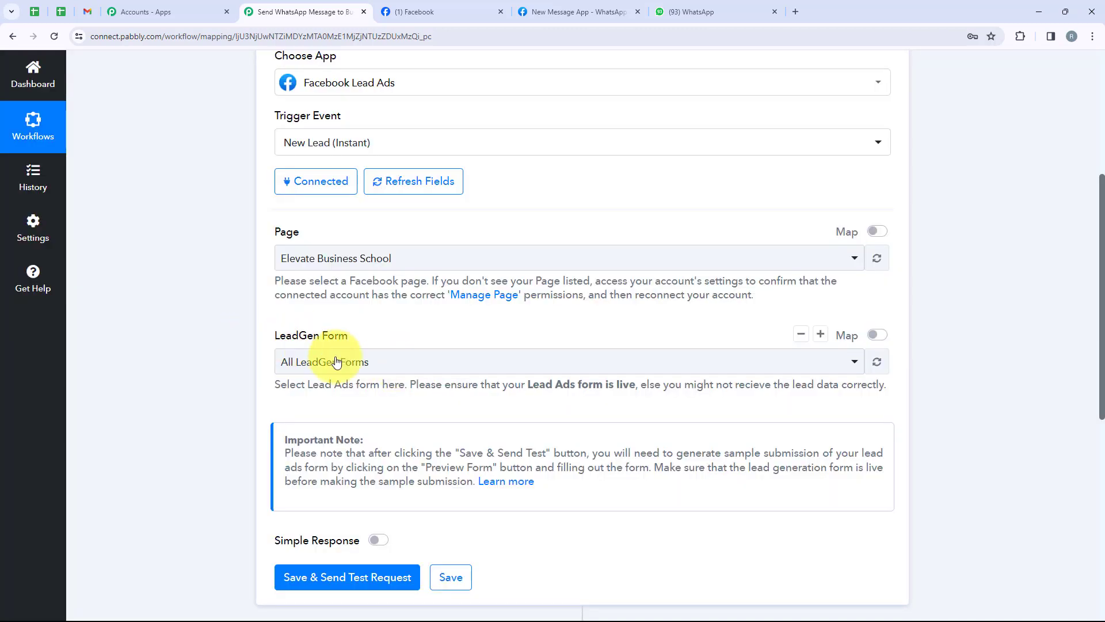
Step: Choose the Elevate Business School lead form in the LeadGen Form dropdown
left_click(337, 362)
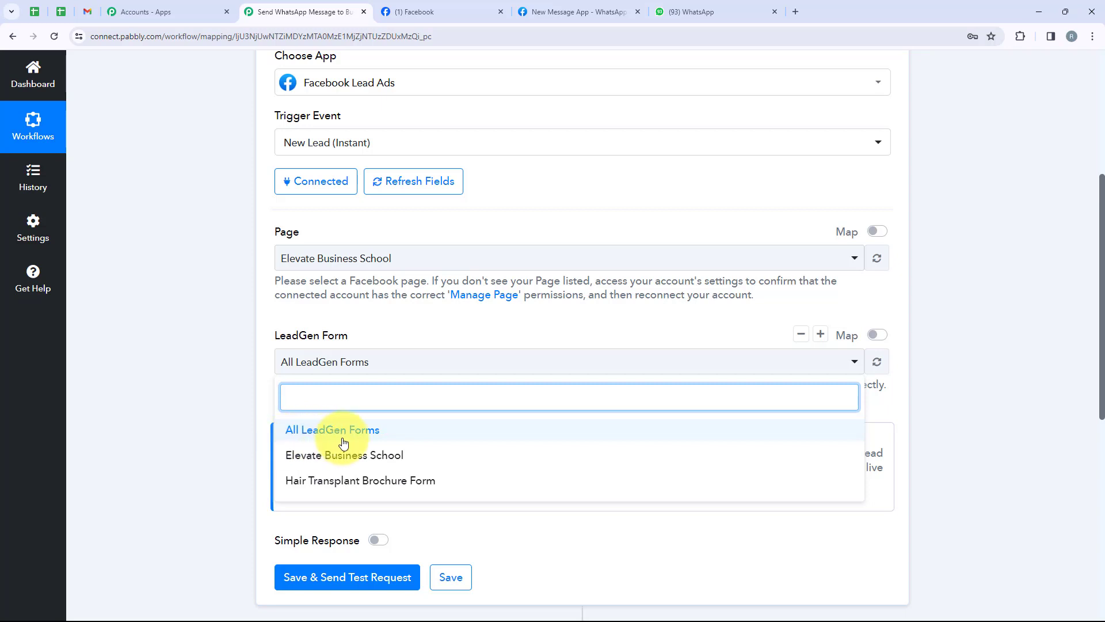
left_click(388, 458)
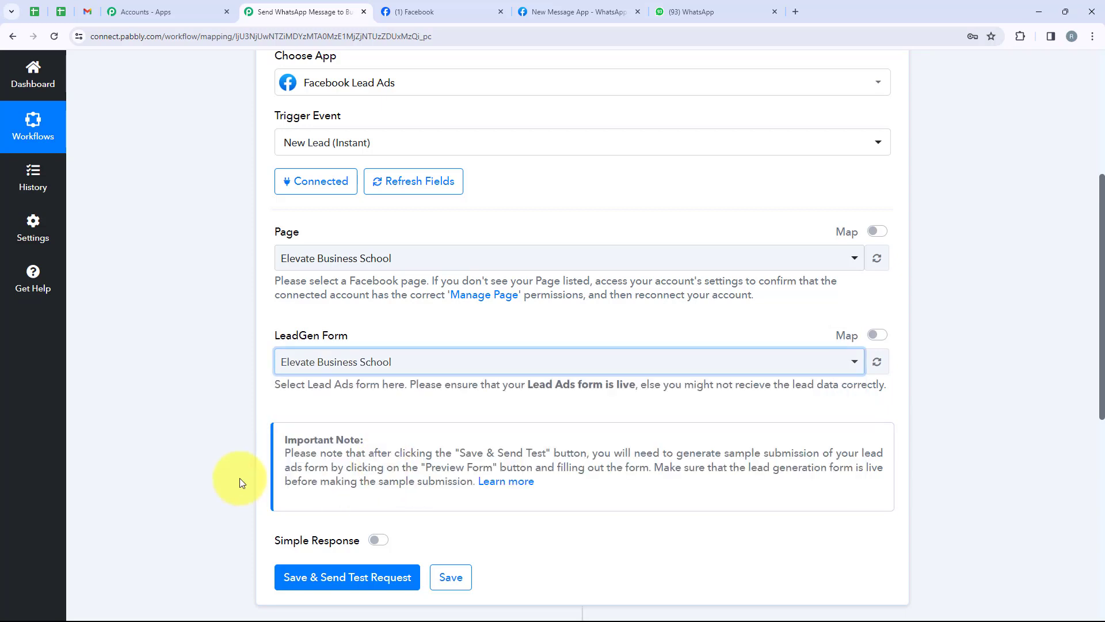
scroll(237, 440, "down", 3)
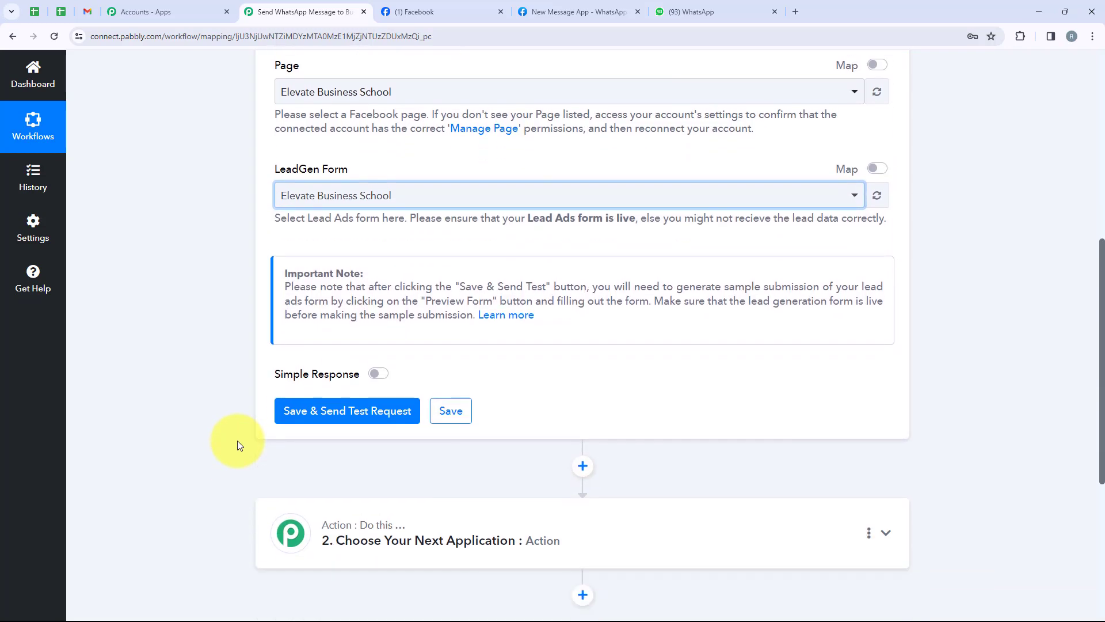
scroll(237, 446, "down", 2)
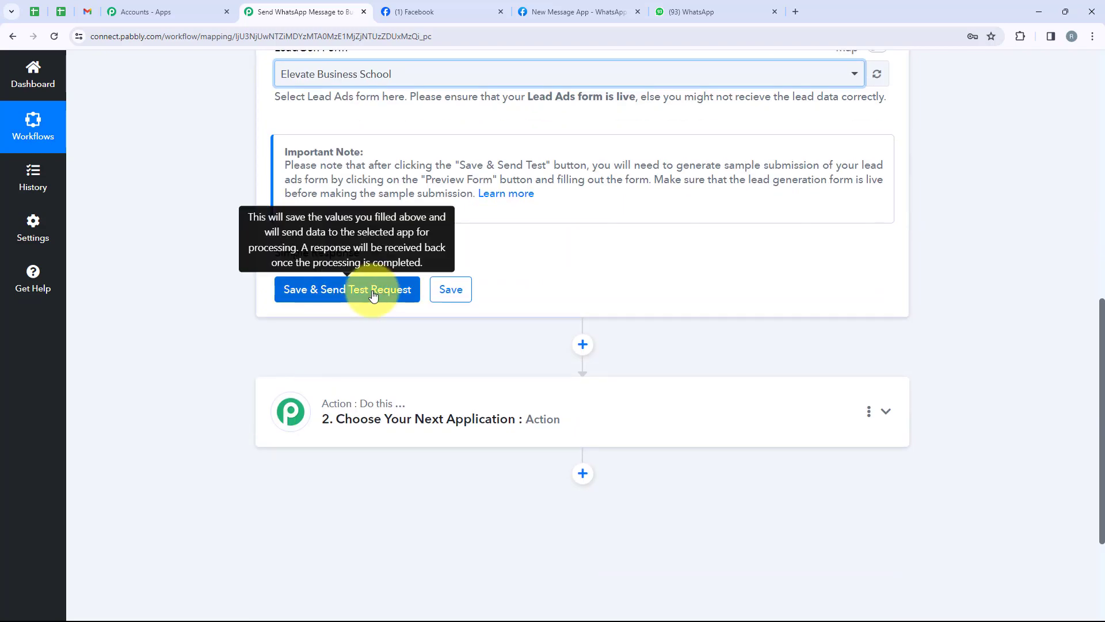
Step: Save the trigger to await a webhook test lead, and open a new browser tab
left_click(373, 295)
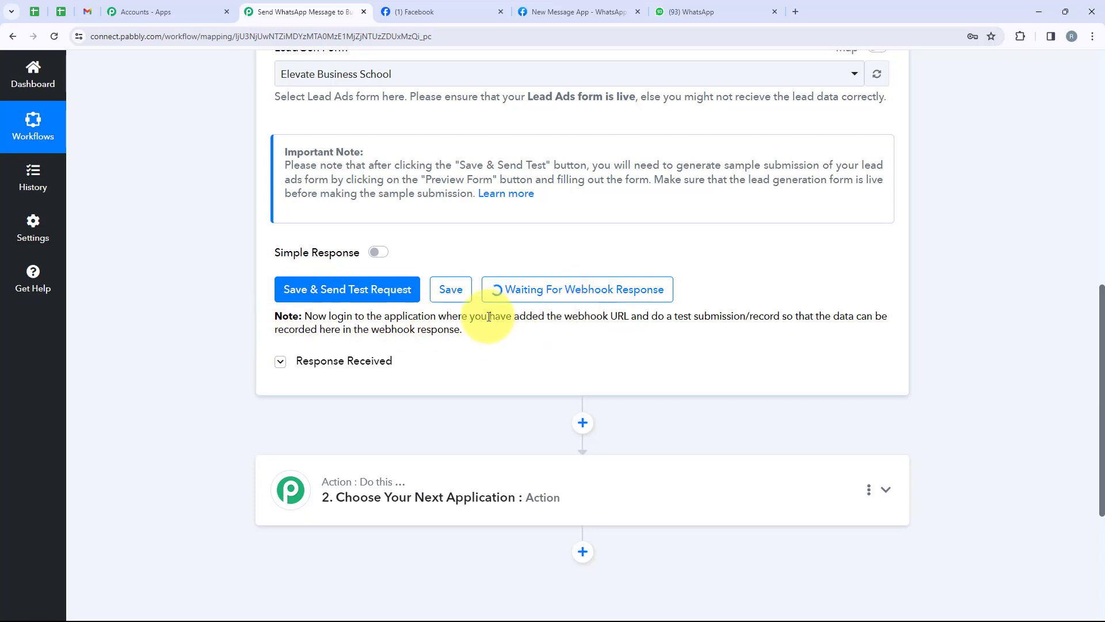
left_click_drag(652, 316, 782, 318)
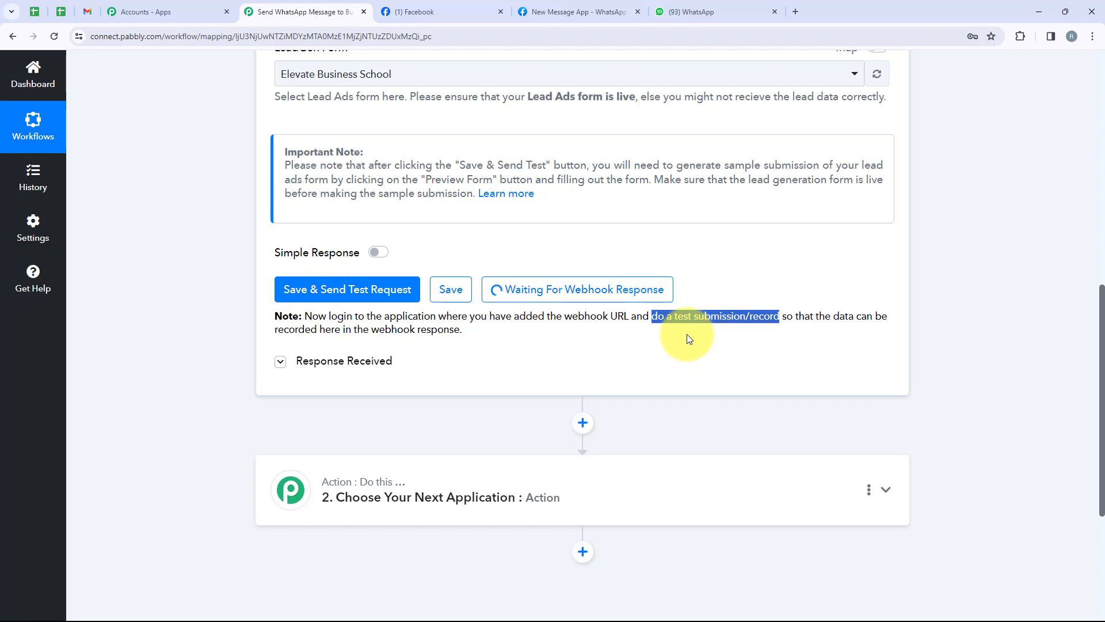
left_click(797, 11)
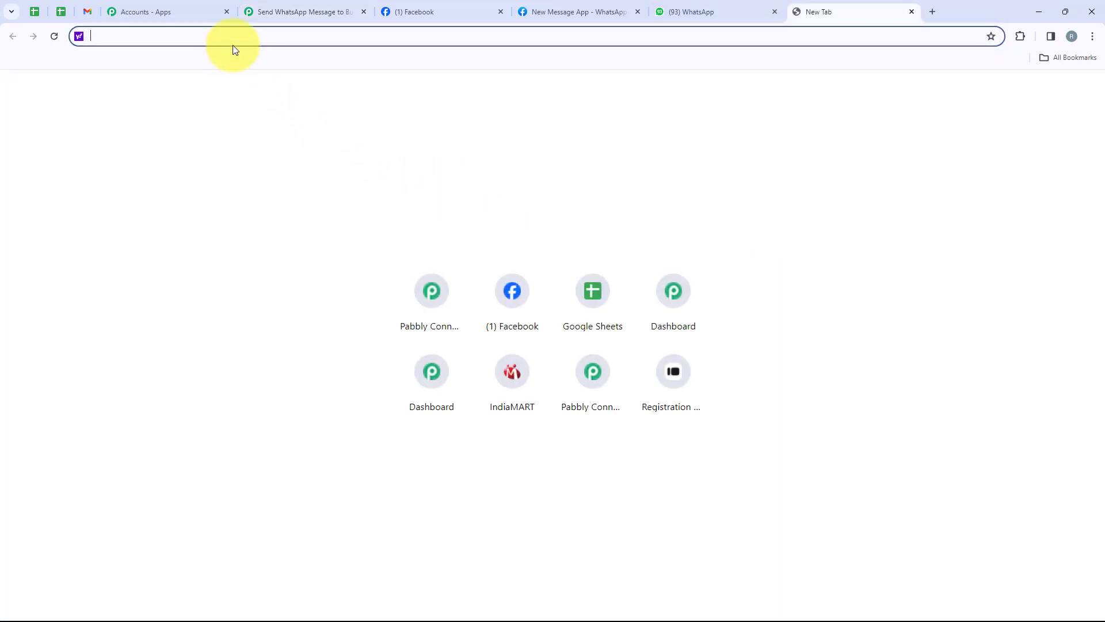
Step: Search 'meta' and go to Meta for Developers, More > Tools, Lead Ads Testing Tool
type("meta")
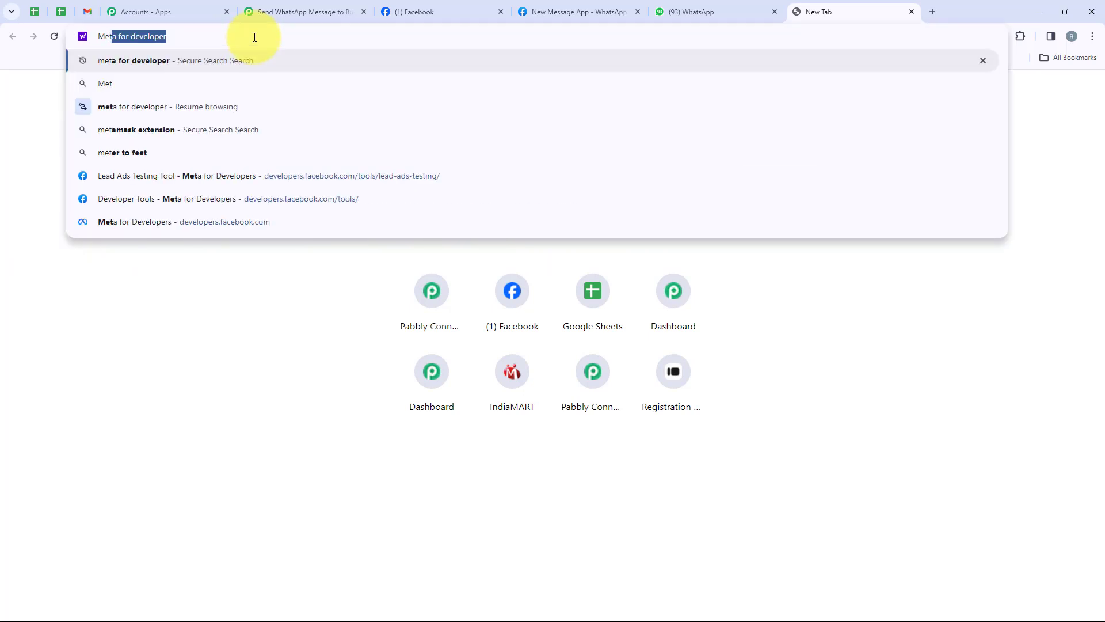
key("Return")
left_click(161, 203)
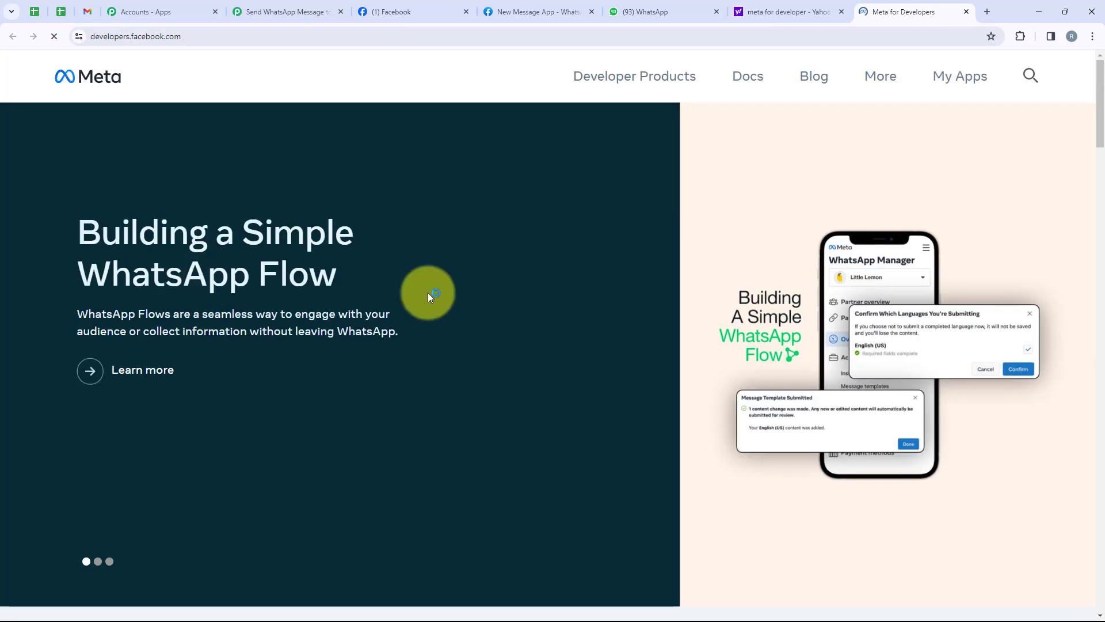
left_click(876, 88)
left_click(680, 238)
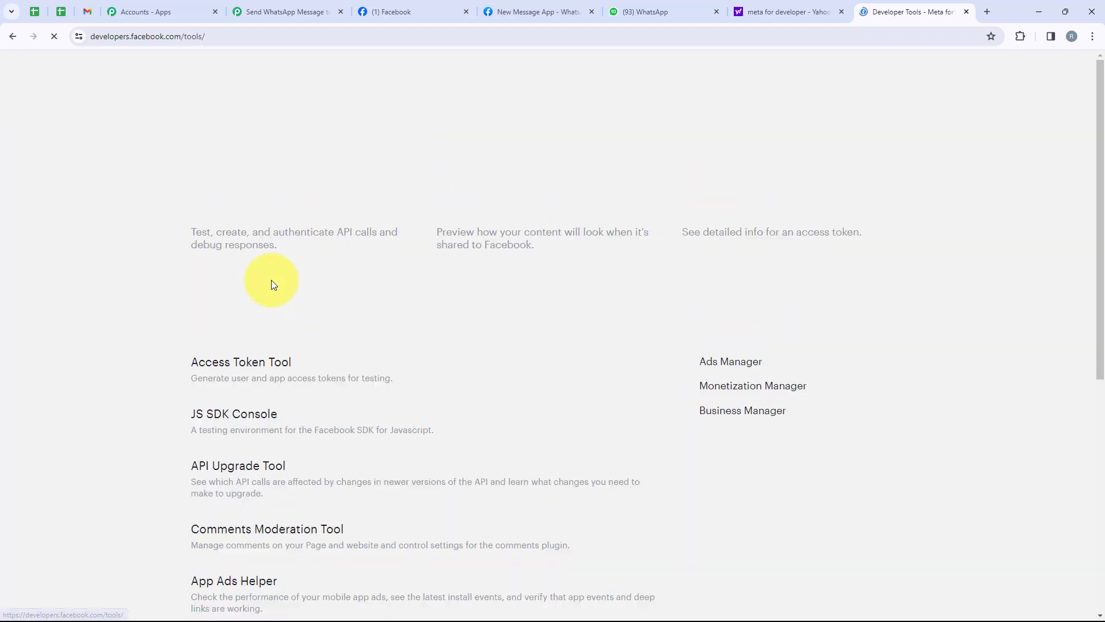
scroll(272, 280, "down", 6)
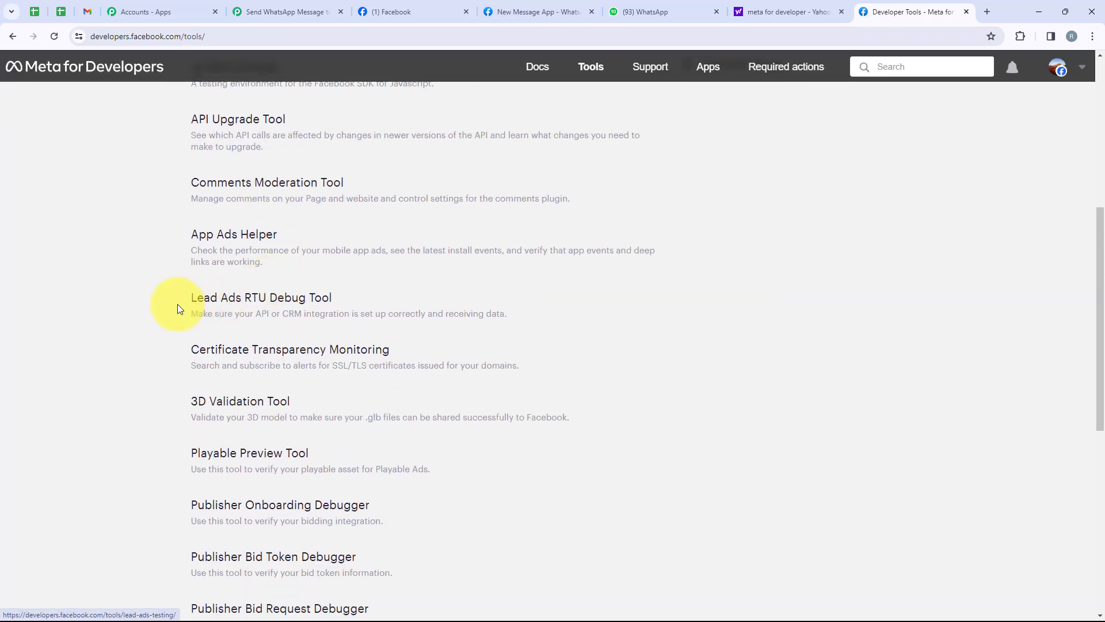
left_click(220, 299)
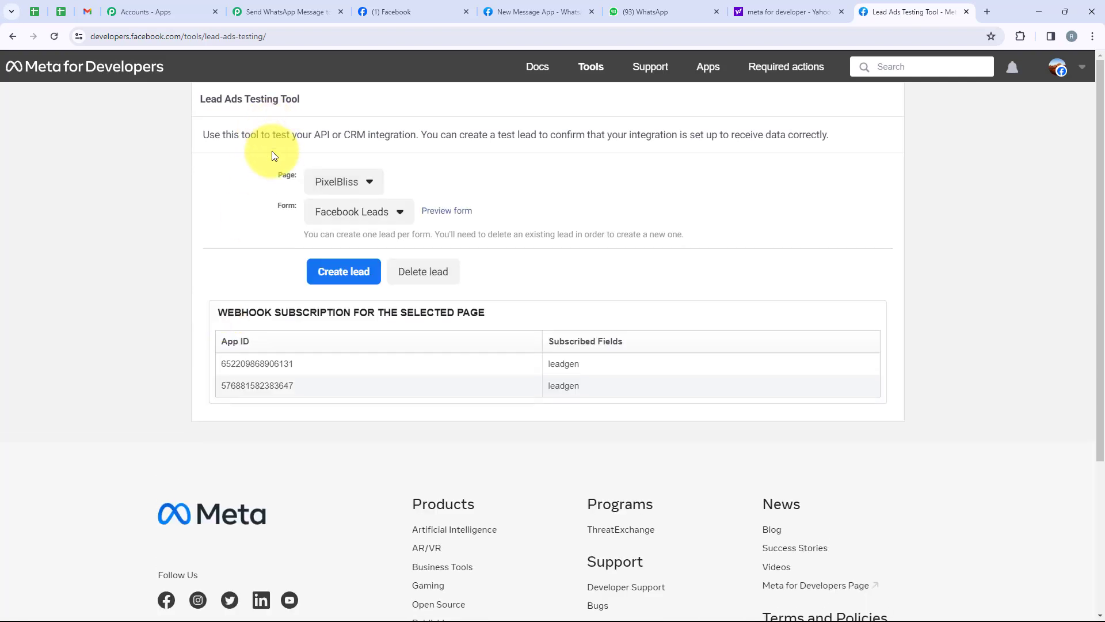
Step: Pick the Elevate Business School page, found by searching 'eleva', and keep its Elevate Business School form
left_click_drag(278, 174, 267, 209)
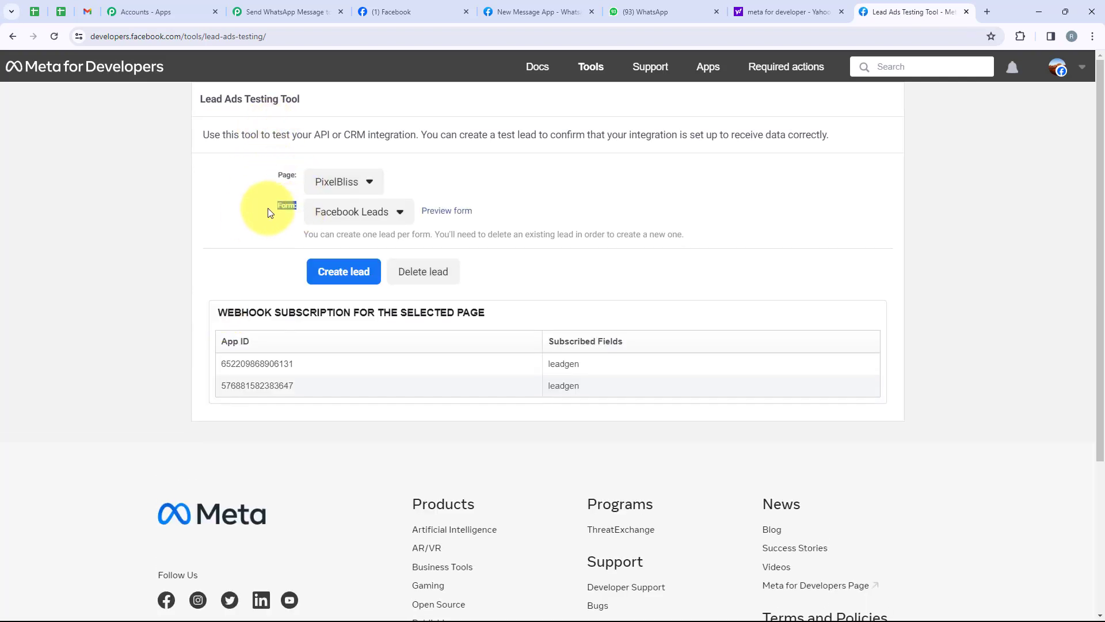
left_click(363, 185)
key("ctrl+f")
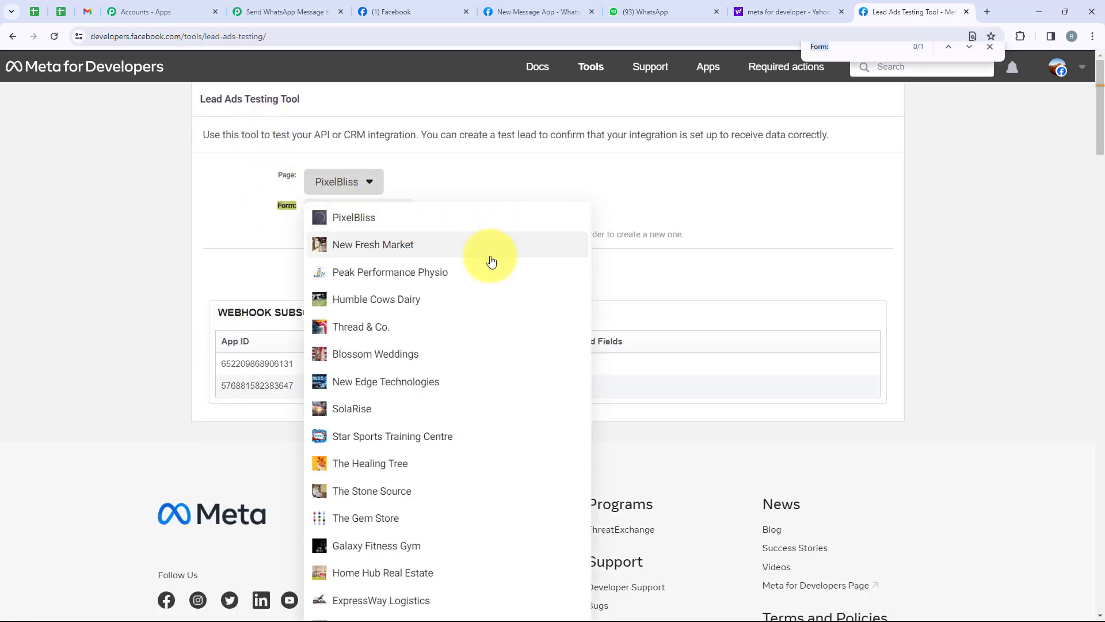
type("elevat")
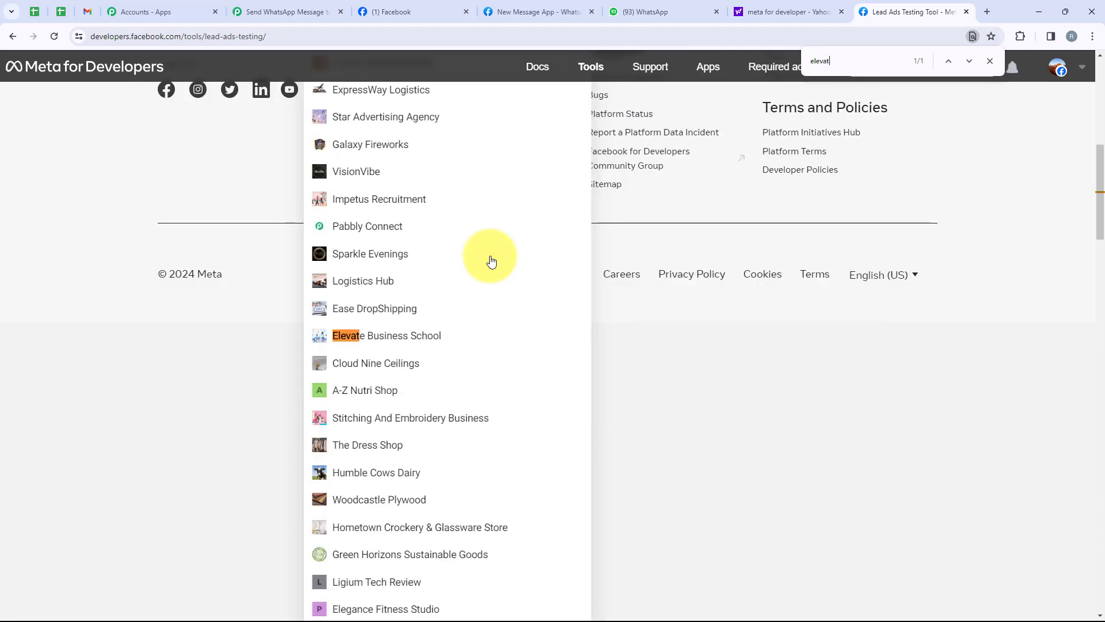
left_click(425, 337)
scroll(420, 341, "up", 3)
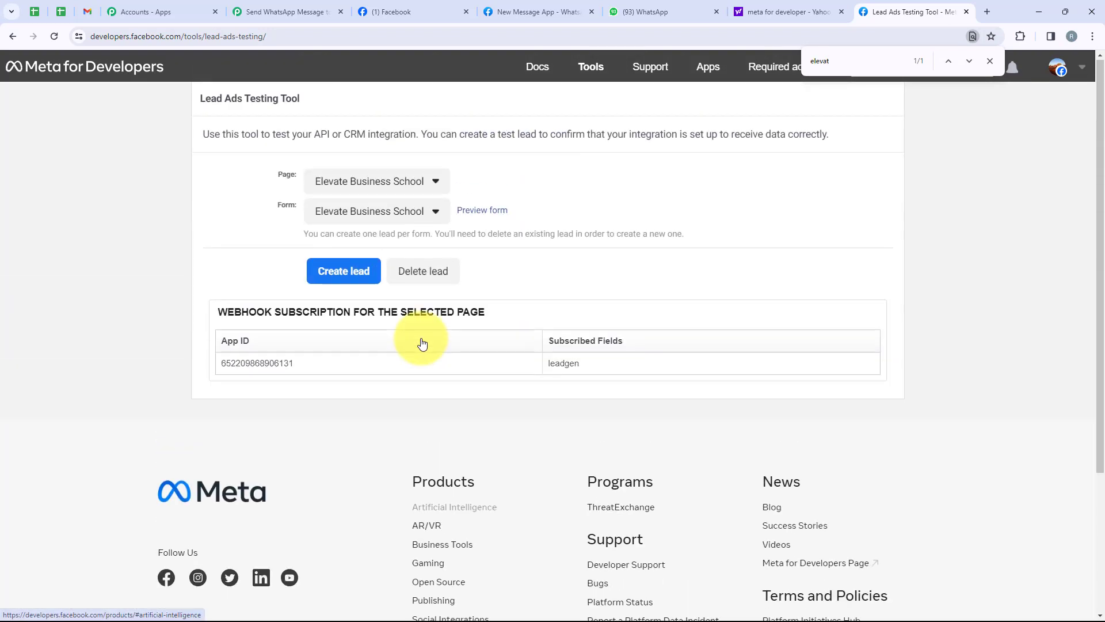
left_click(346, 211)
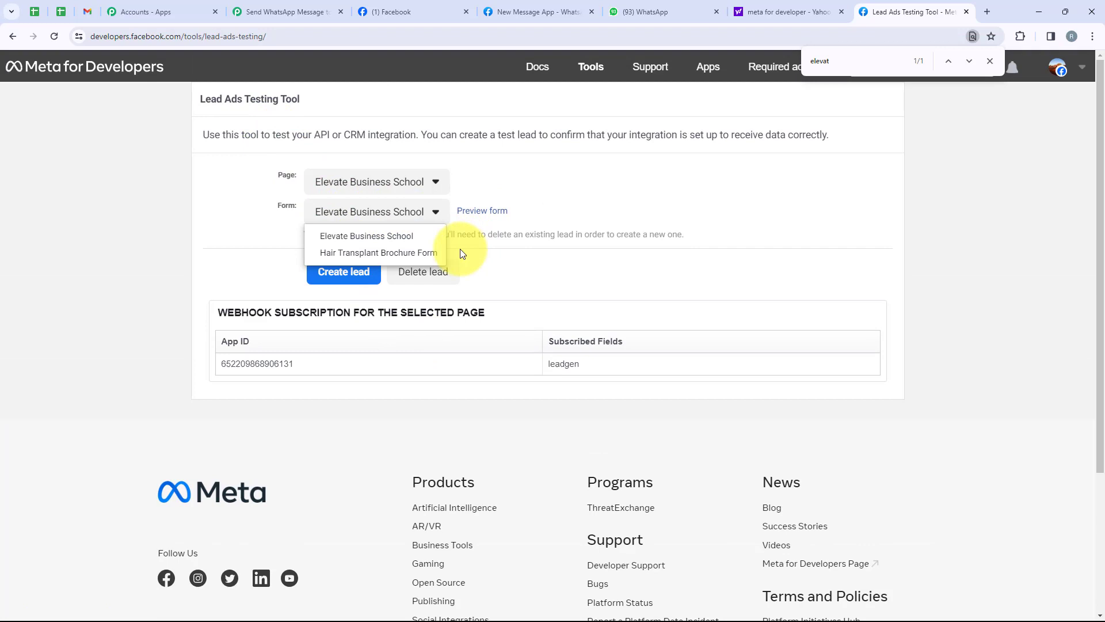
left_click(408, 240)
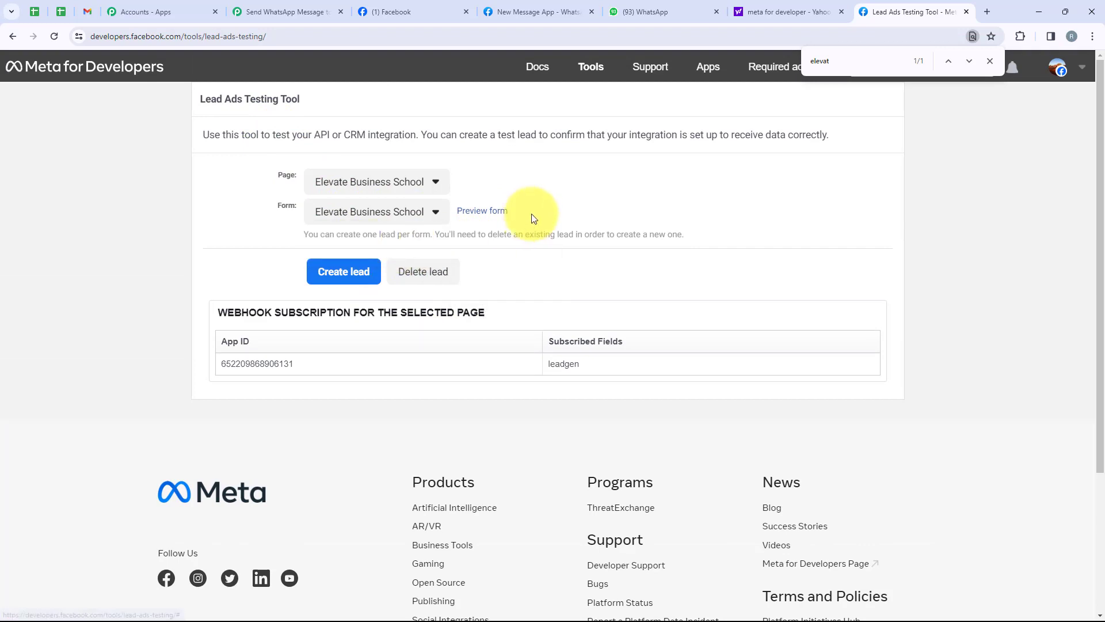
Step: Preview the lead form and autofill the full name, e-mail and phone number fields
left_click(484, 217)
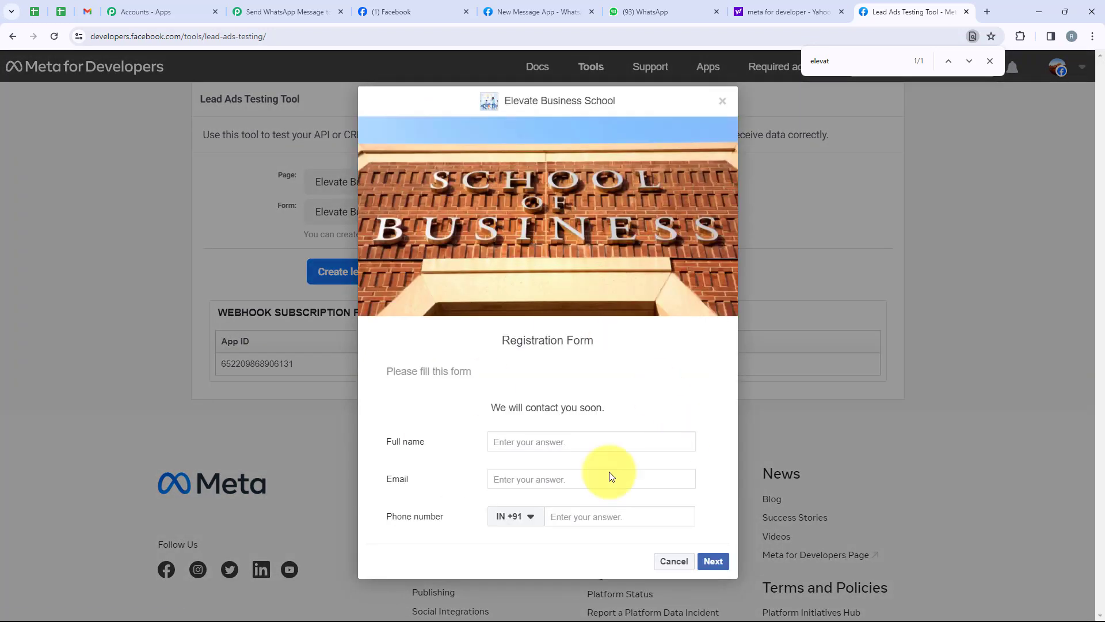
left_click(510, 446)
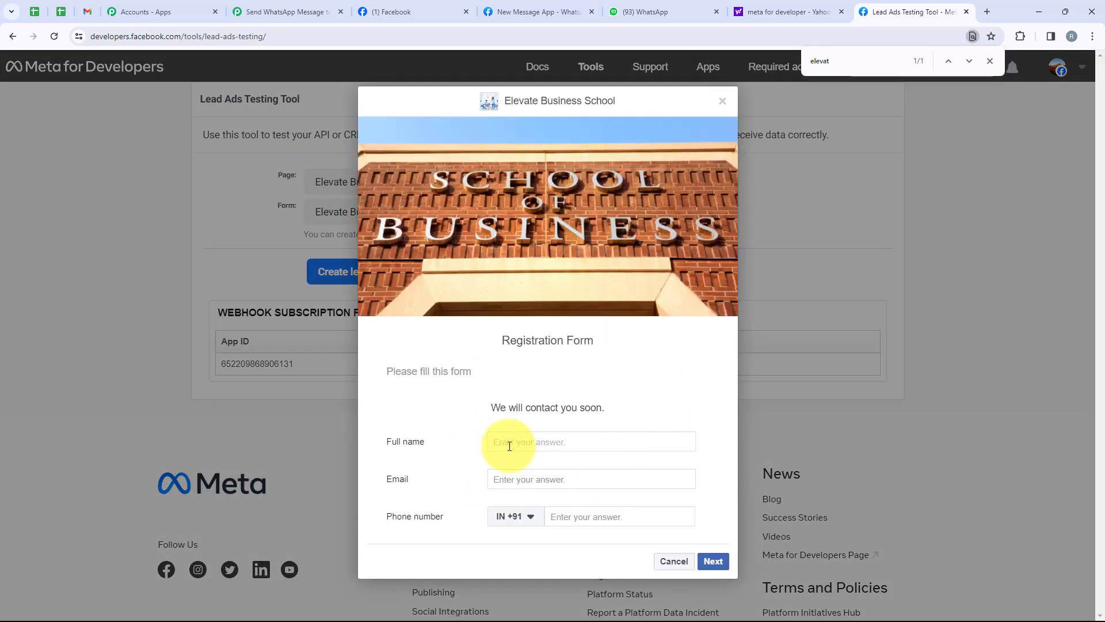
type("D")
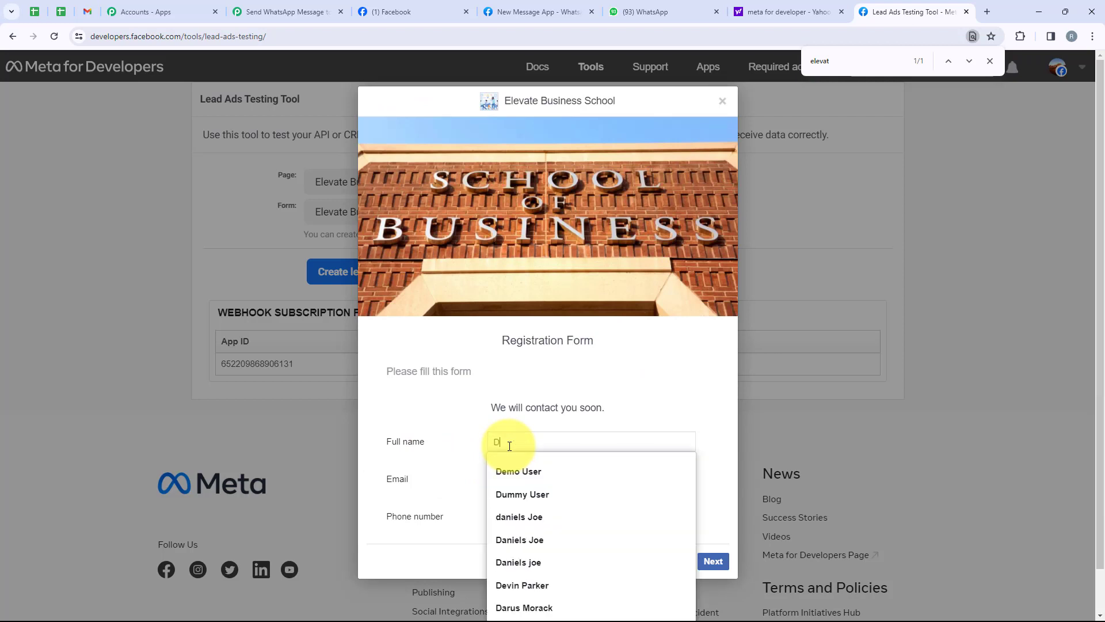
left_click(520, 471)
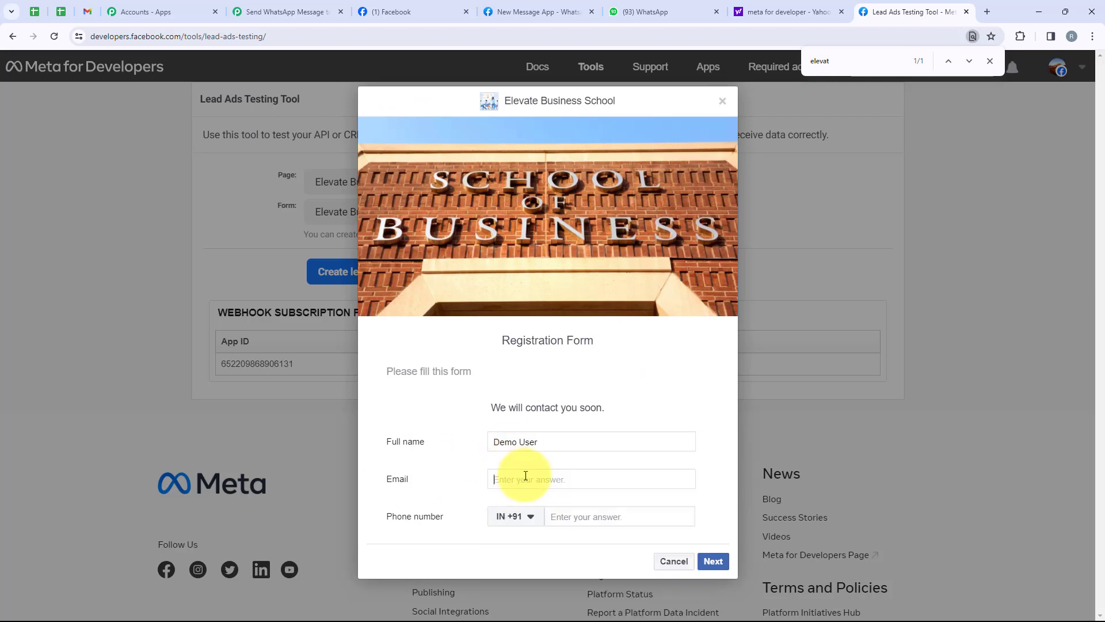
left_click(526, 478)
type("de")
left_click(523, 525)
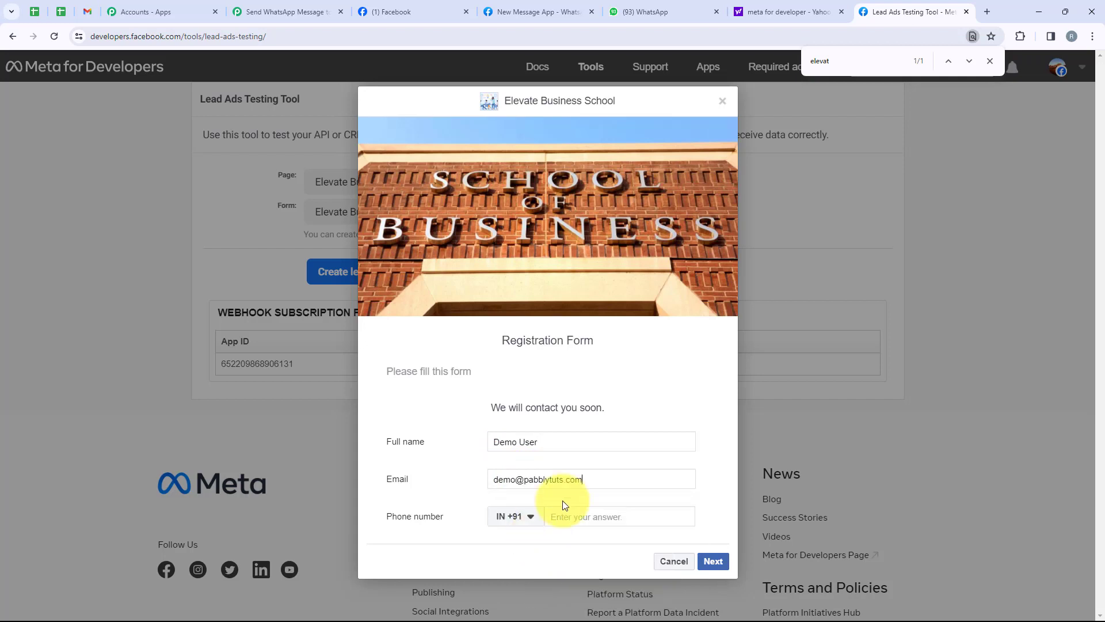
left_click(587, 517)
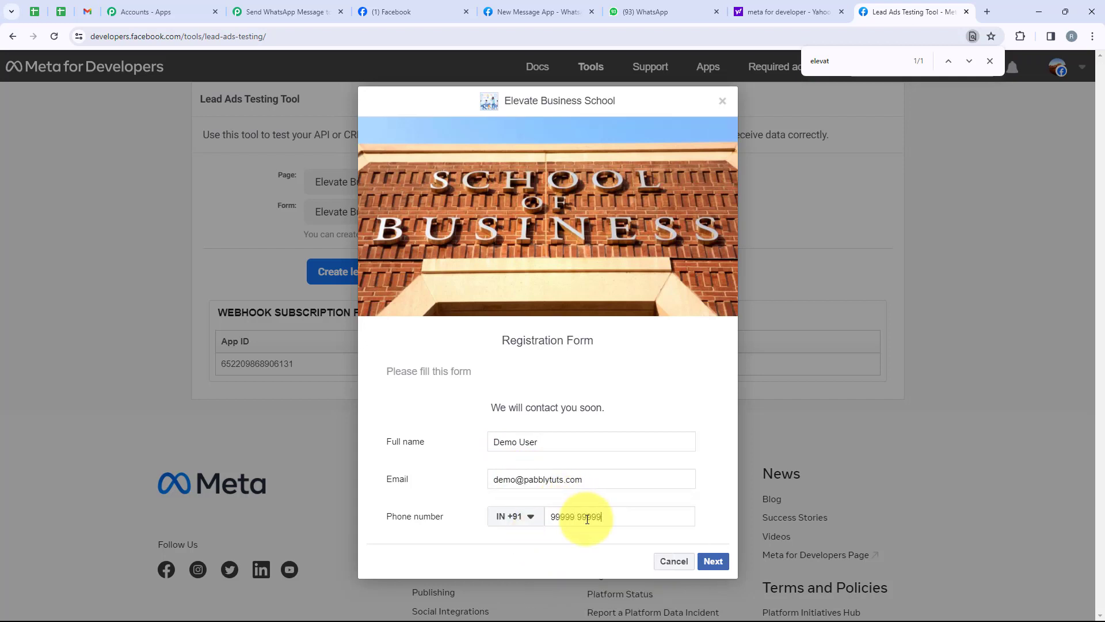
Step: Submit the test lead and close the dialog, confirming the lead was sent
left_click(705, 562)
left_click(708, 440)
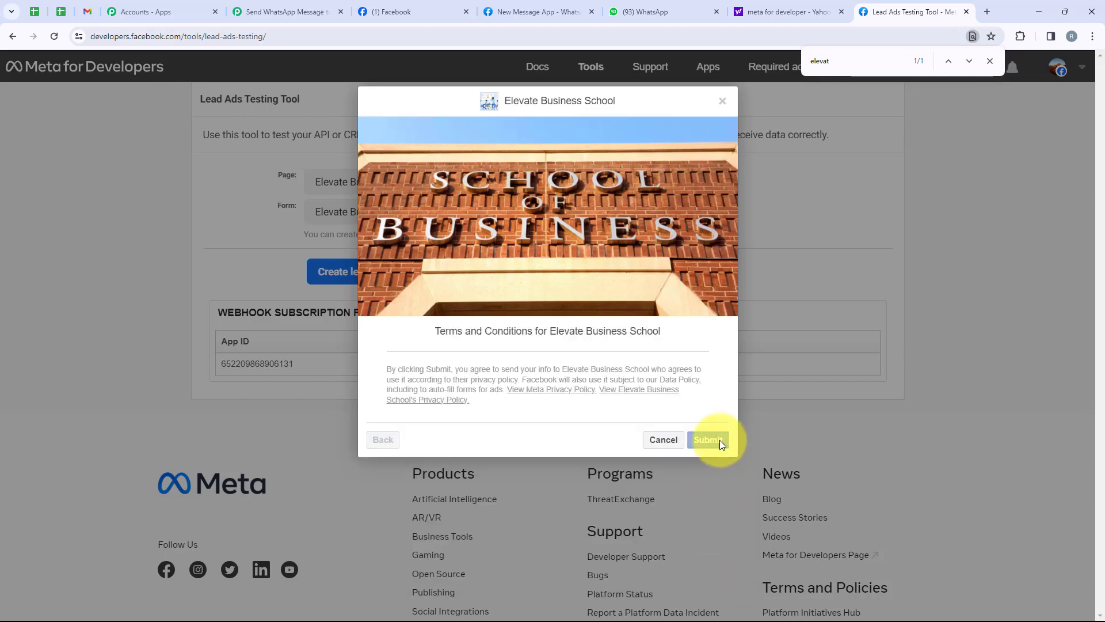
left_click(636, 453)
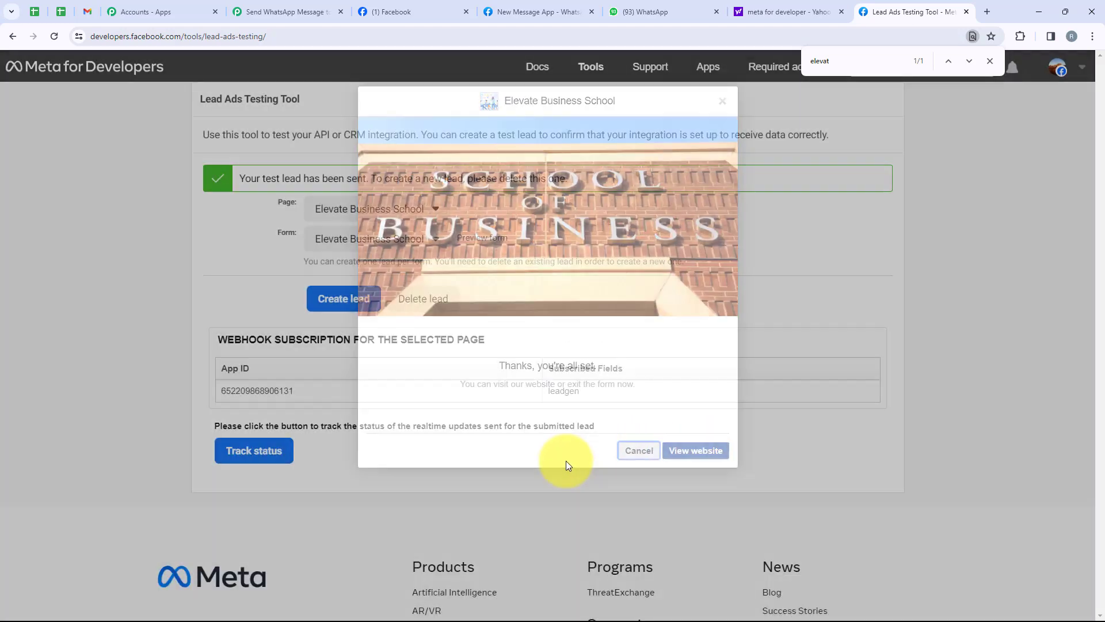
left_click_drag(238, 177, 370, 168)
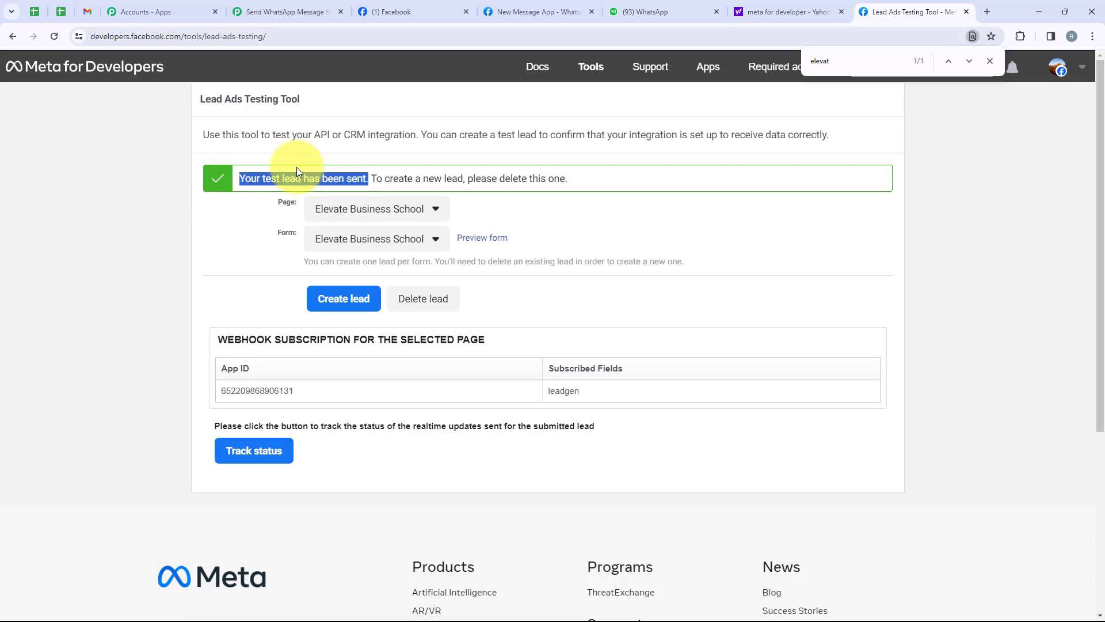
Step: Back in Pabbly, review the test lead's captured full name, e-mail and phone
left_click(295, 14)
scroll(524, 275, "down", 5)
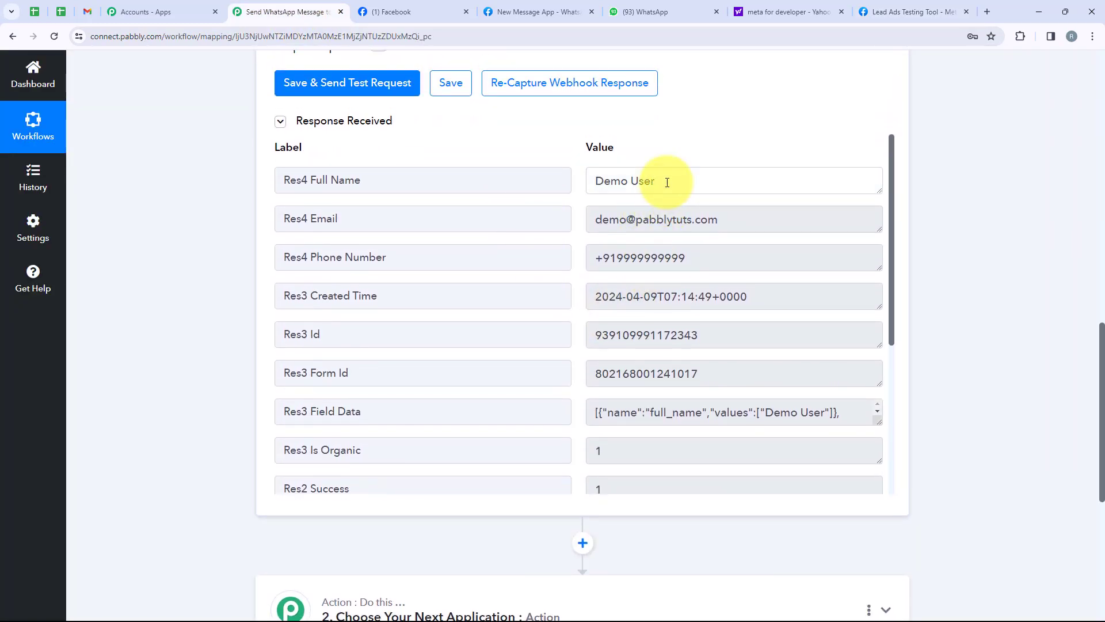
left_click_drag(667, 183, 588, 193)
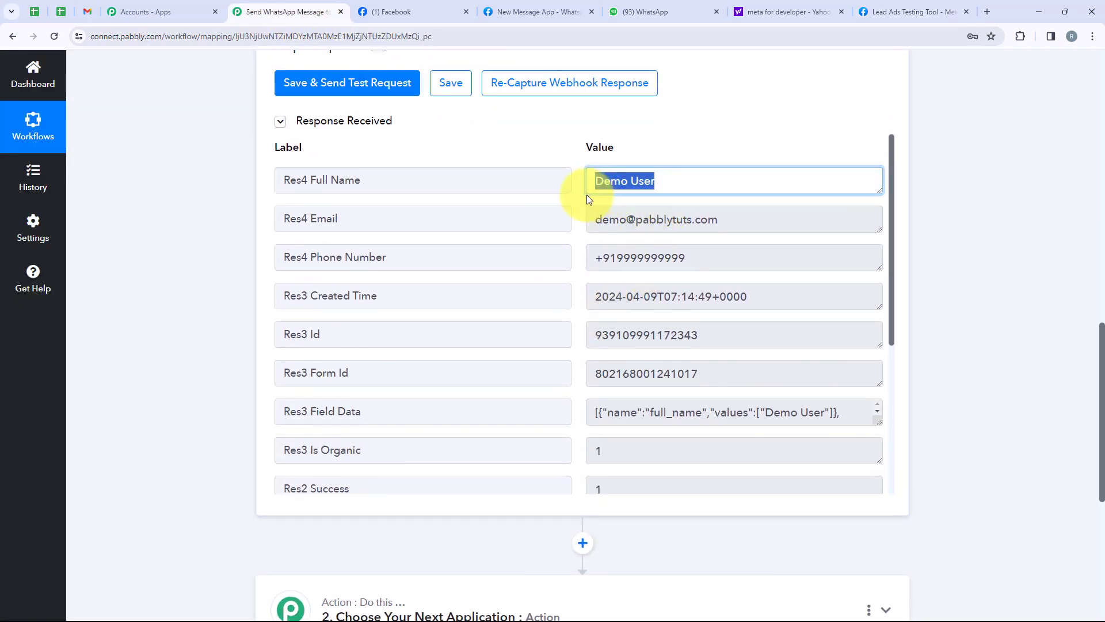
left_click_drag(730, 217, 599, 219)
left_click_drag(726, 258, 543, 282)
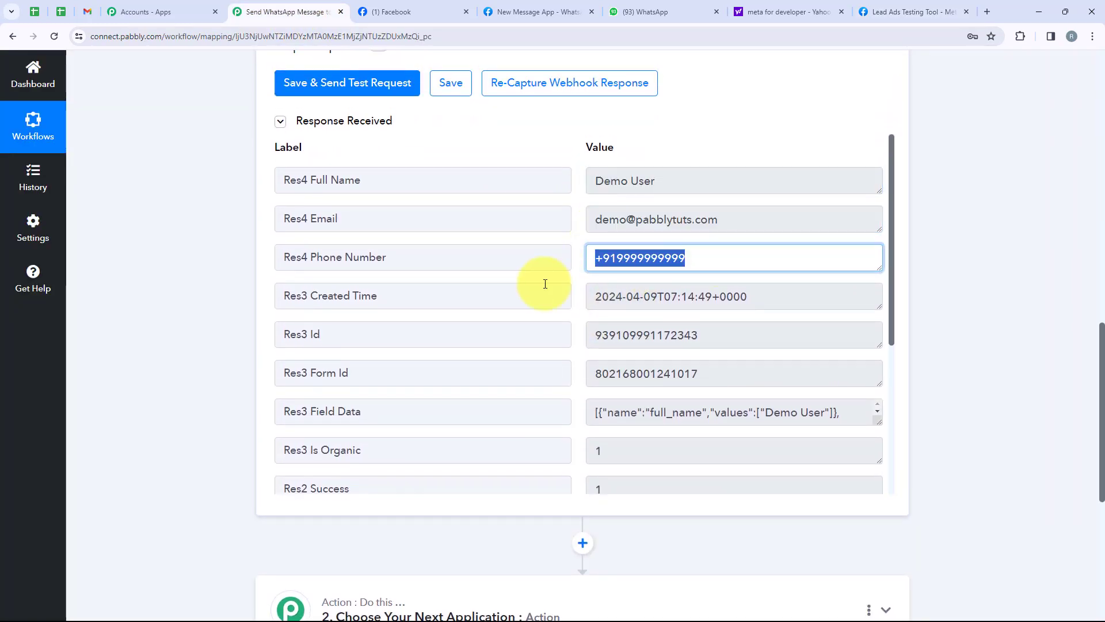
scroll(547, 333, "up", 2)
scroll(547, 333, "down", 1)
scroll(717, 357, "down", 4)
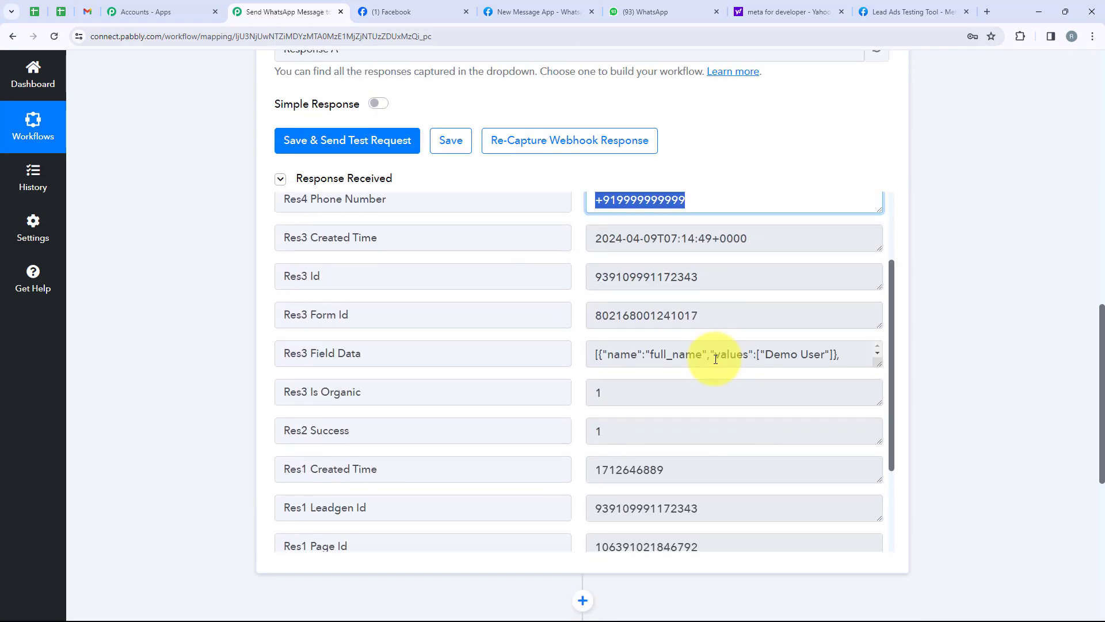
scroll(740, 359, "up", 4)
scroll(744, 348, "up", 10)
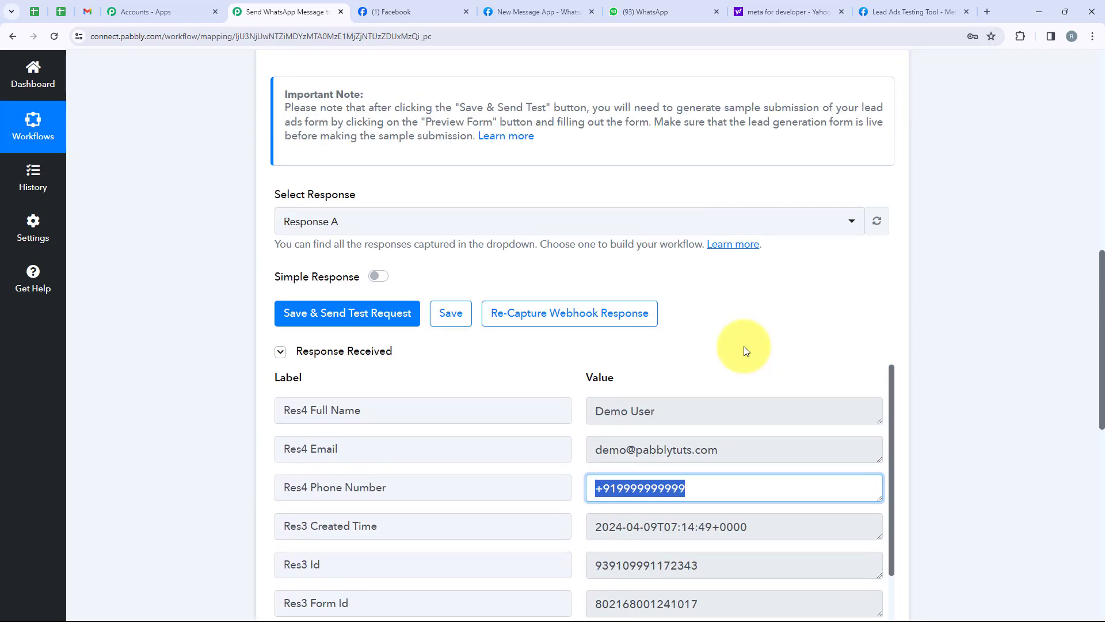
scroll(741, 346, "up", 3)
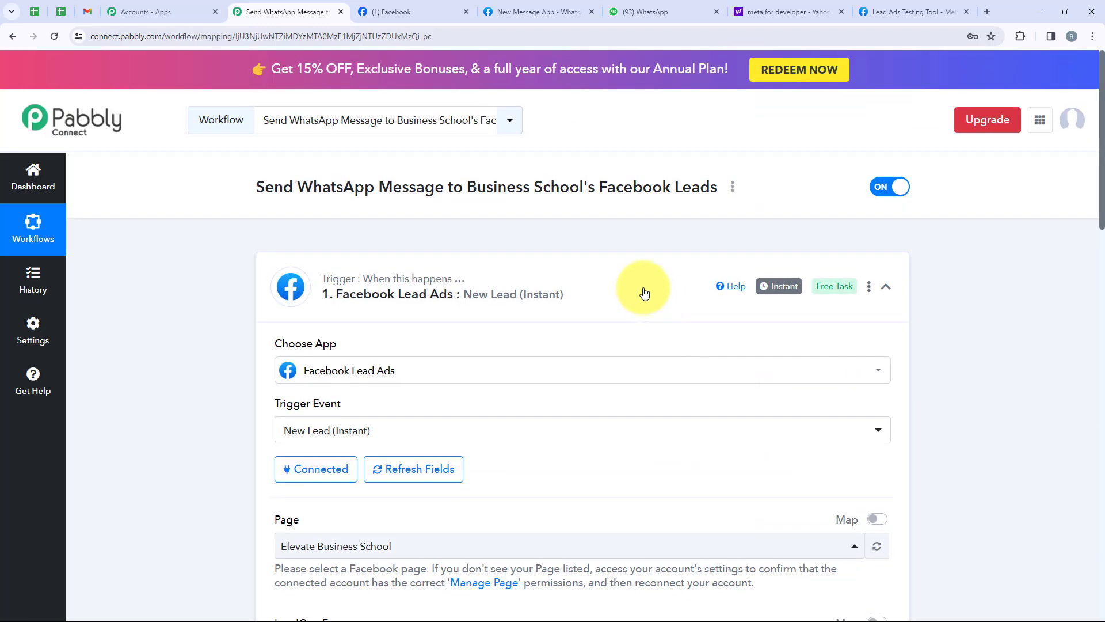
Step: Collapse the Facebook Lead Ads trigger and expand step 2 to choose its action app
left_click(644, 289)
left_click(599, 402)
scroll(366, 432, "down", 1)
scroll(366, 432, "down", 3)
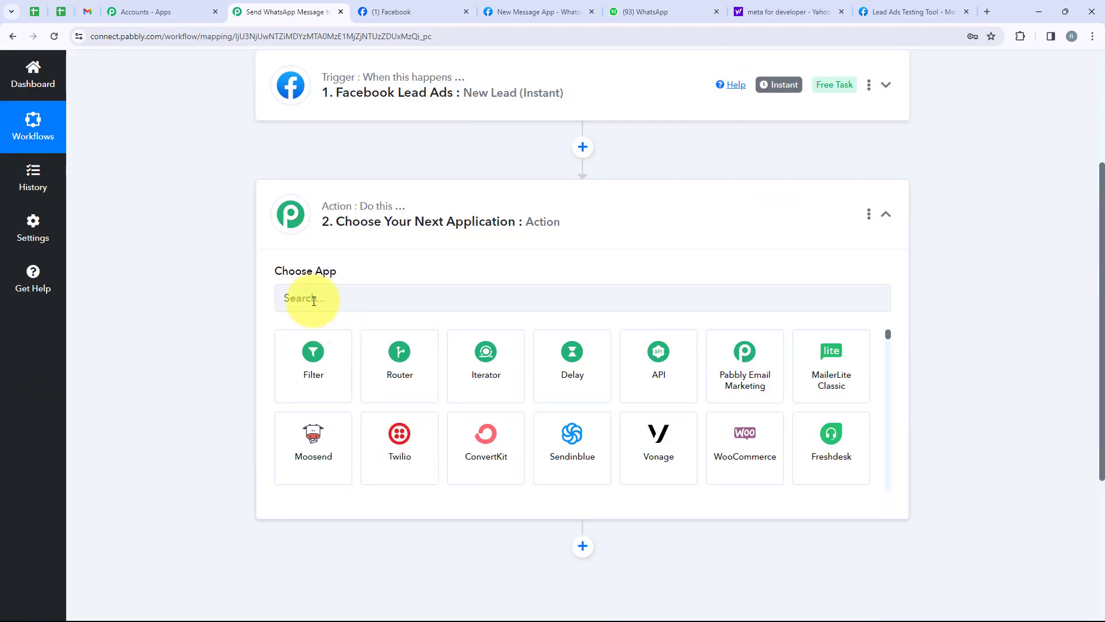
Step: Set the action step to WhatsApp Cloud API with the Send Template Message event
left_click(315, 297)
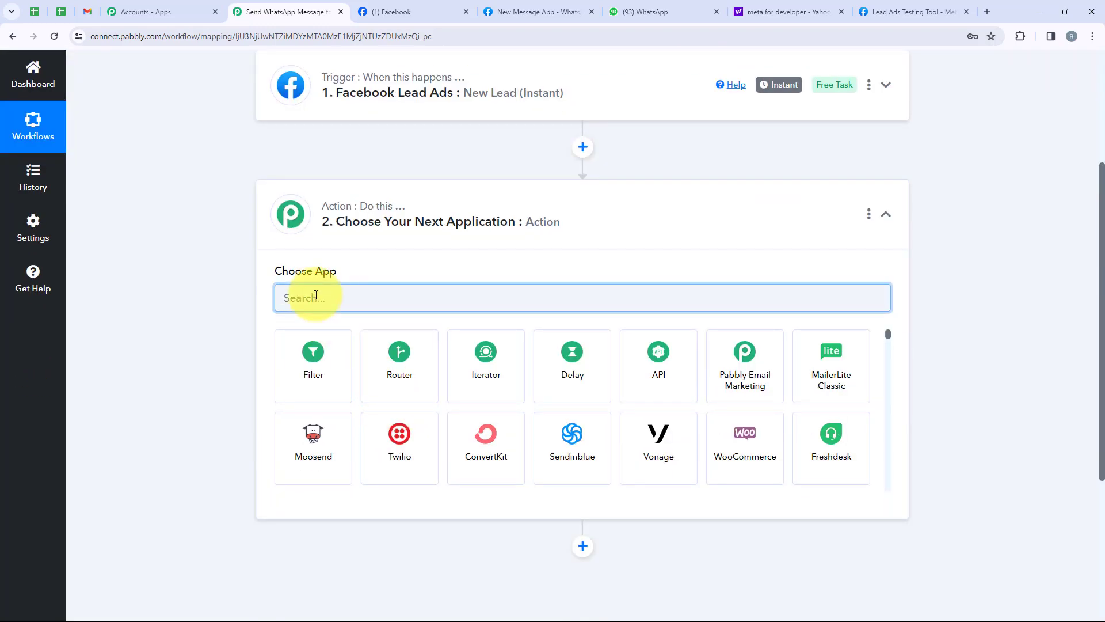
type("What")
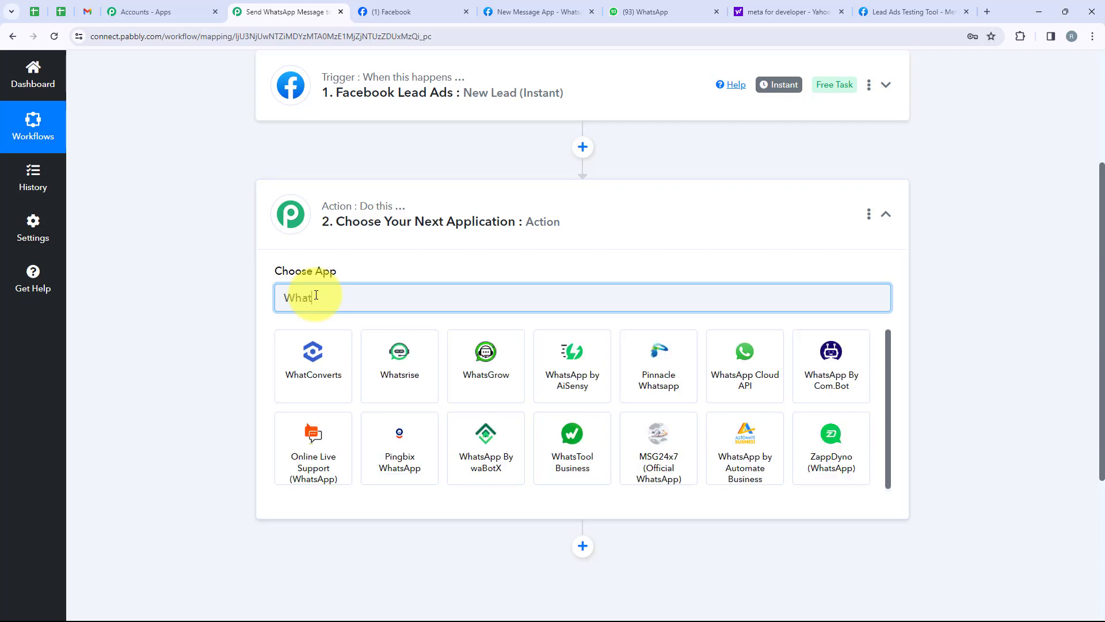
type("sA")
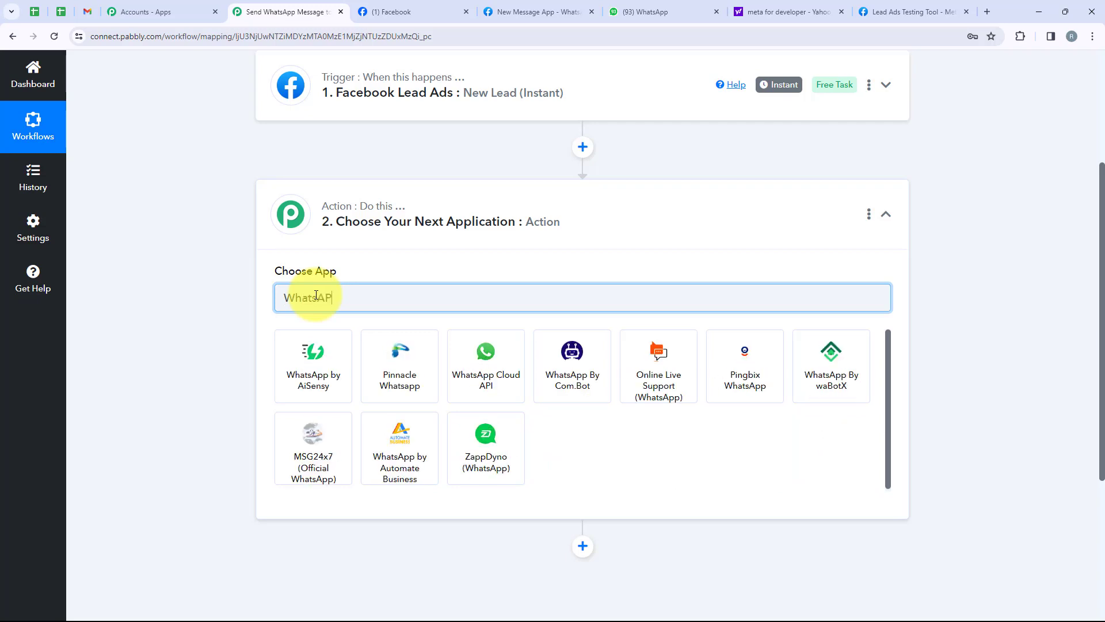
type("pp ")
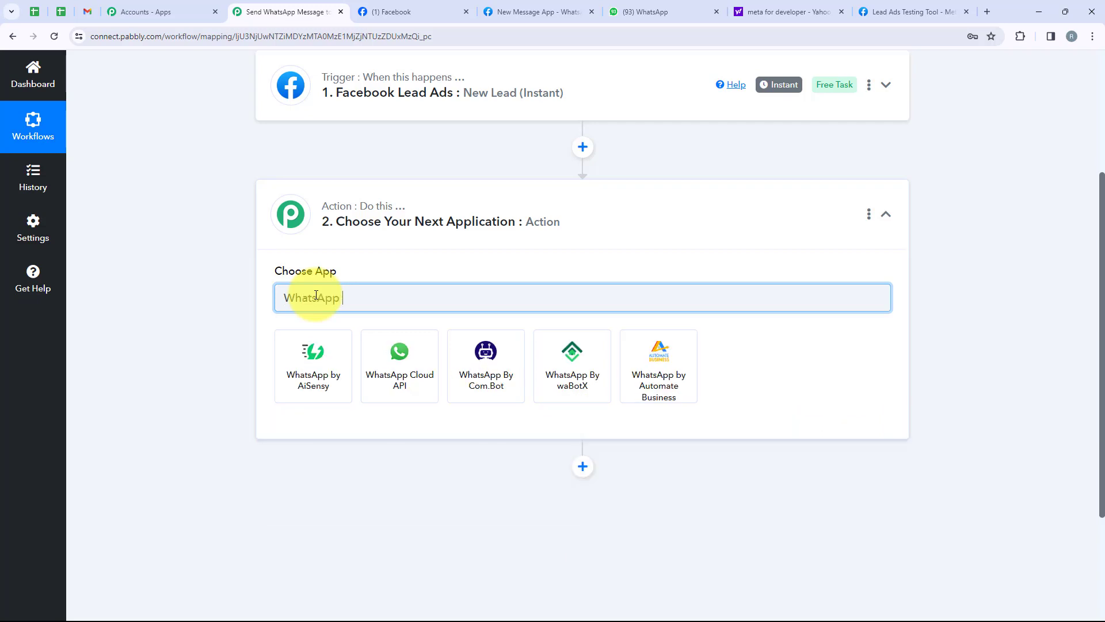
type("Cloud API")
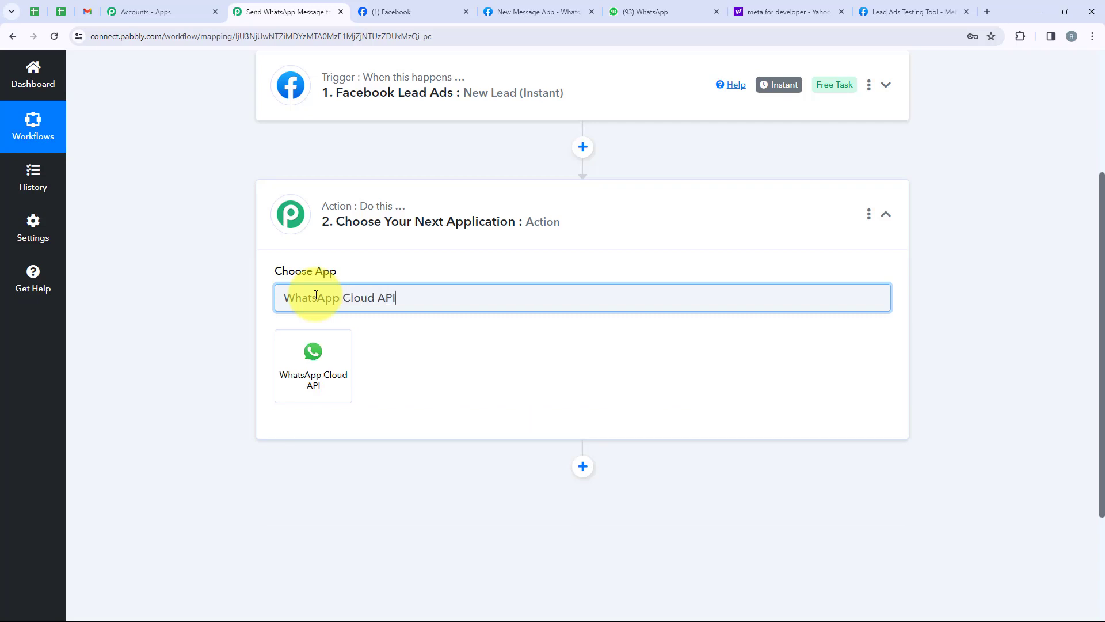
left_click(340, 375)
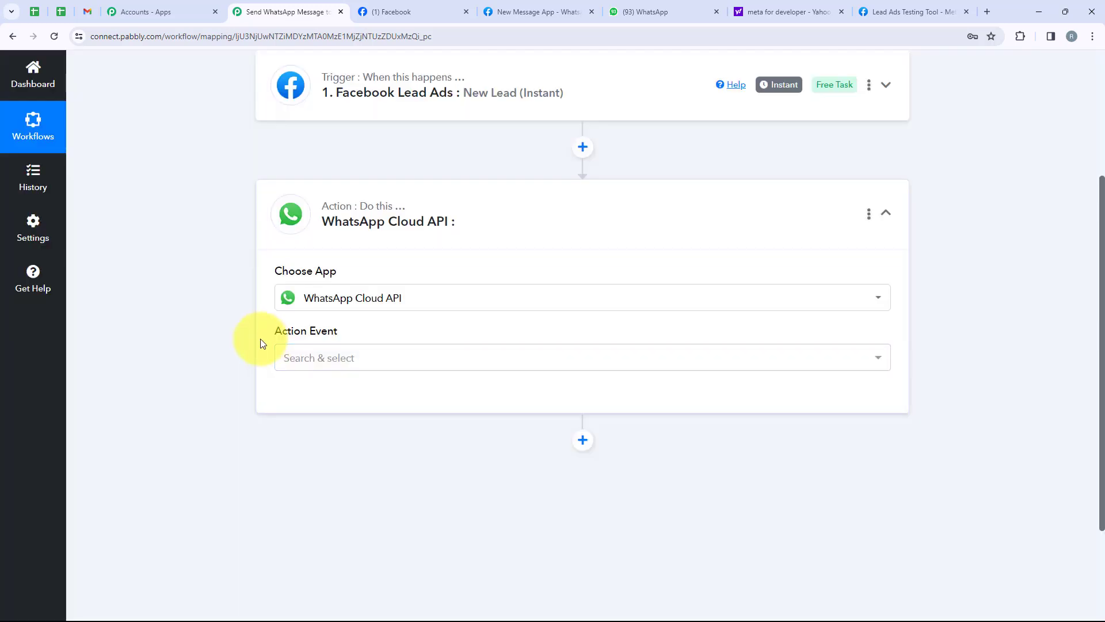
left_click_drag(262, 344, 363, 343)
left_click(402, 353)
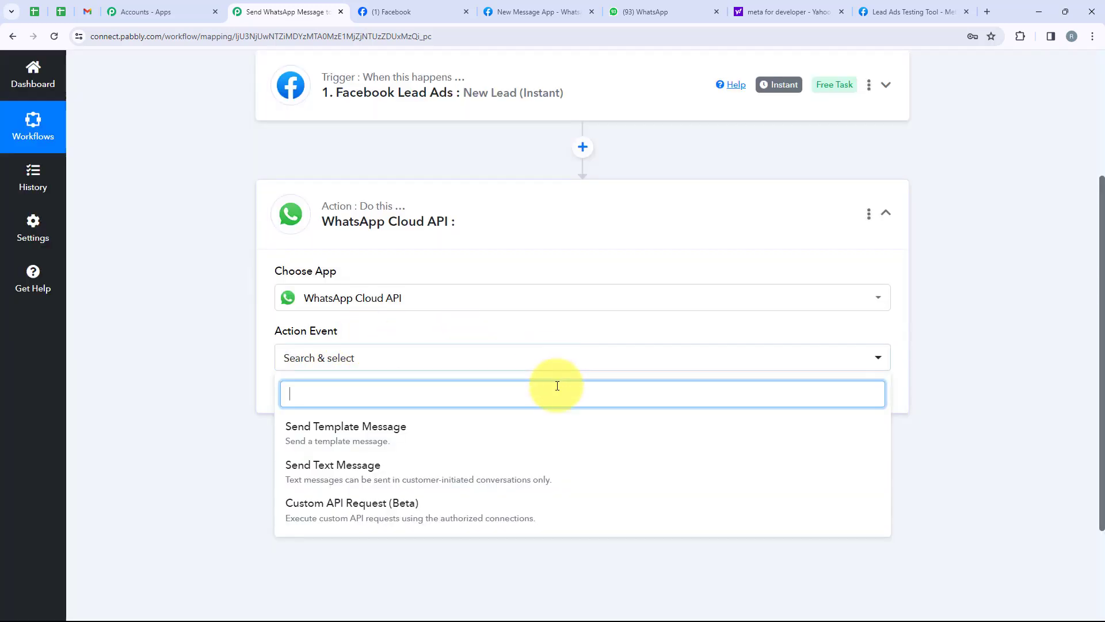
left_click(395, 425)
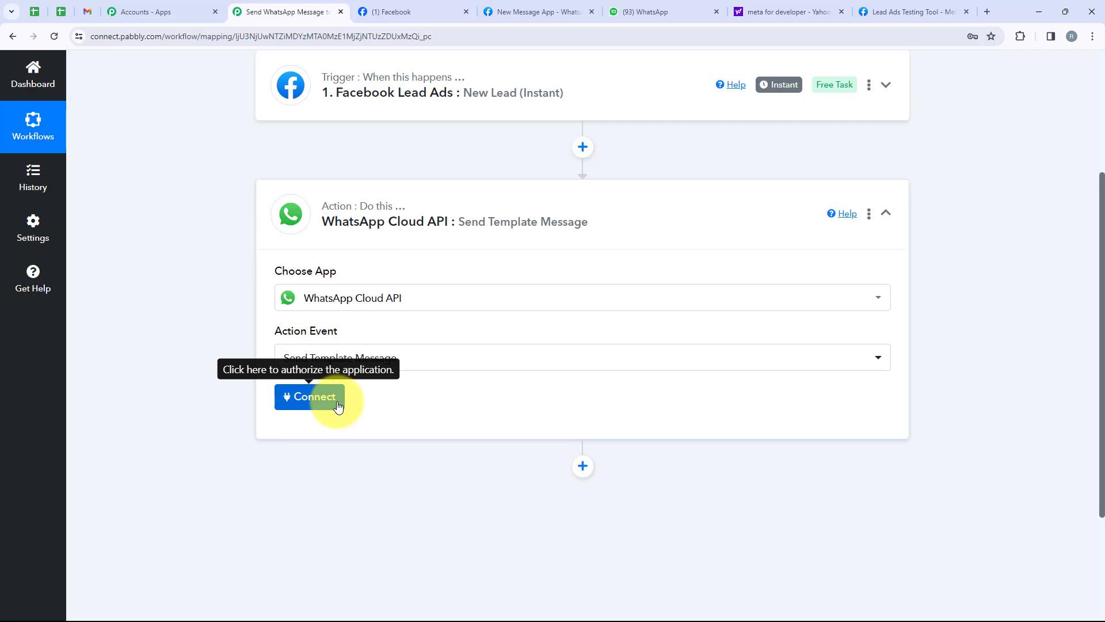
left_click(338, 407)
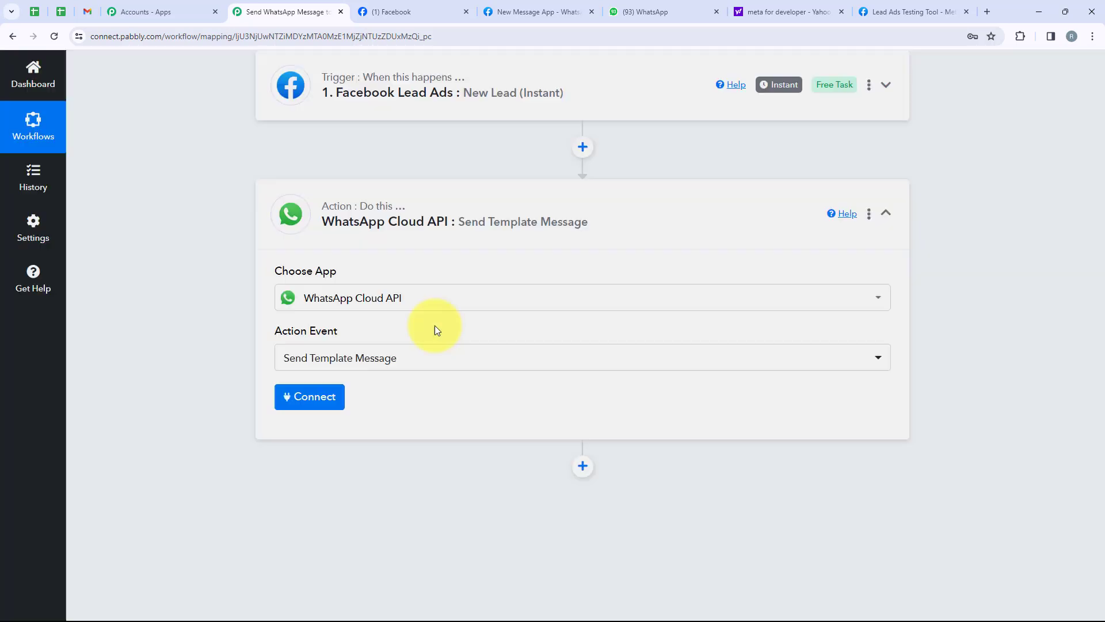
Step: Choose Add New Connection and scroll down to the Token, Phone Number ID and Business Account ID fields
left_click_drag(650, 197, 527, 202)
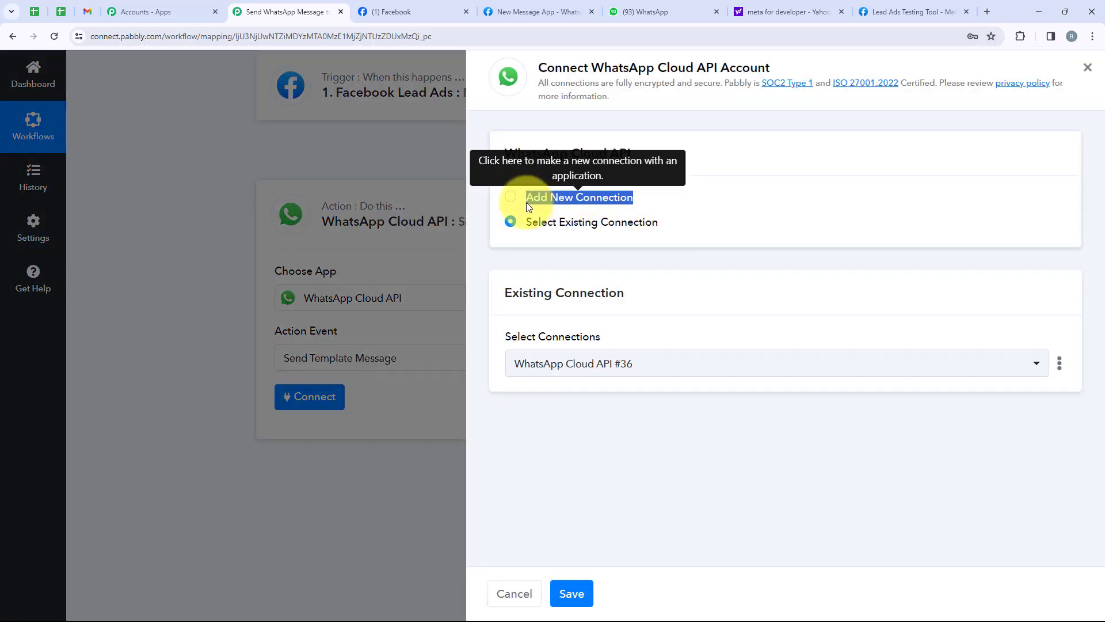
left_click_drag(659, 222, 530, 222)
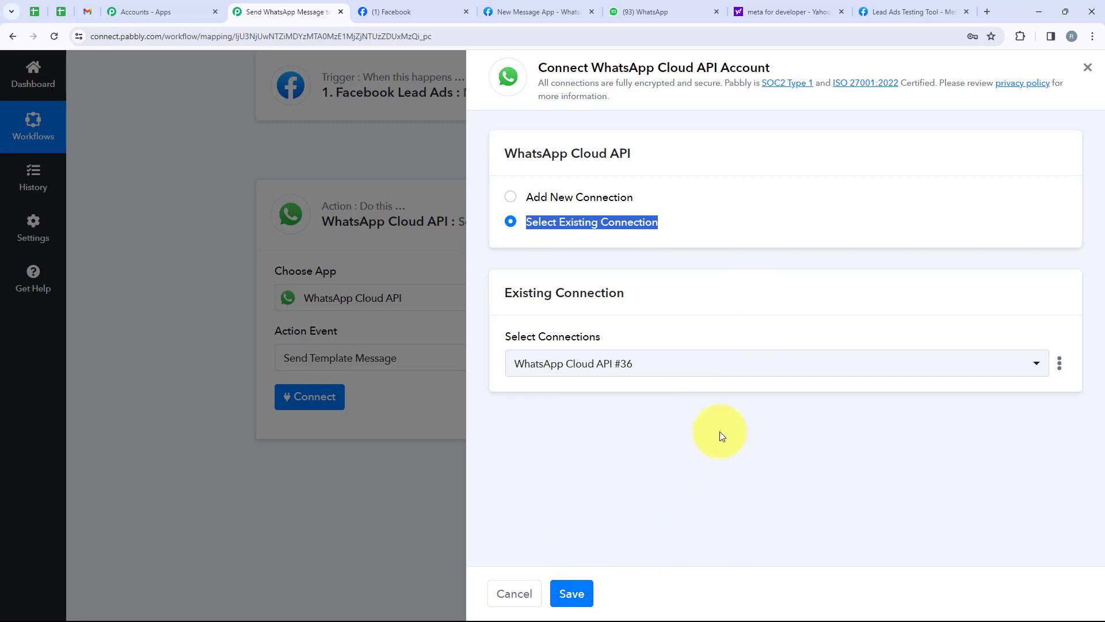
left_click(512, 197)
scroll(748, 397, "down", 2)
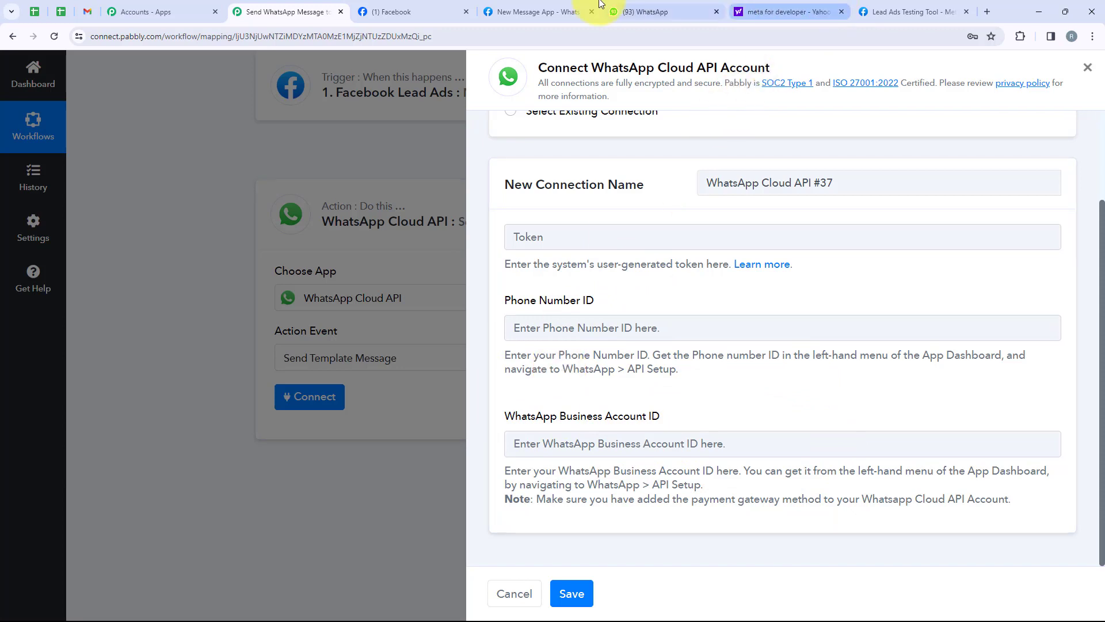
left_click(539, 11)
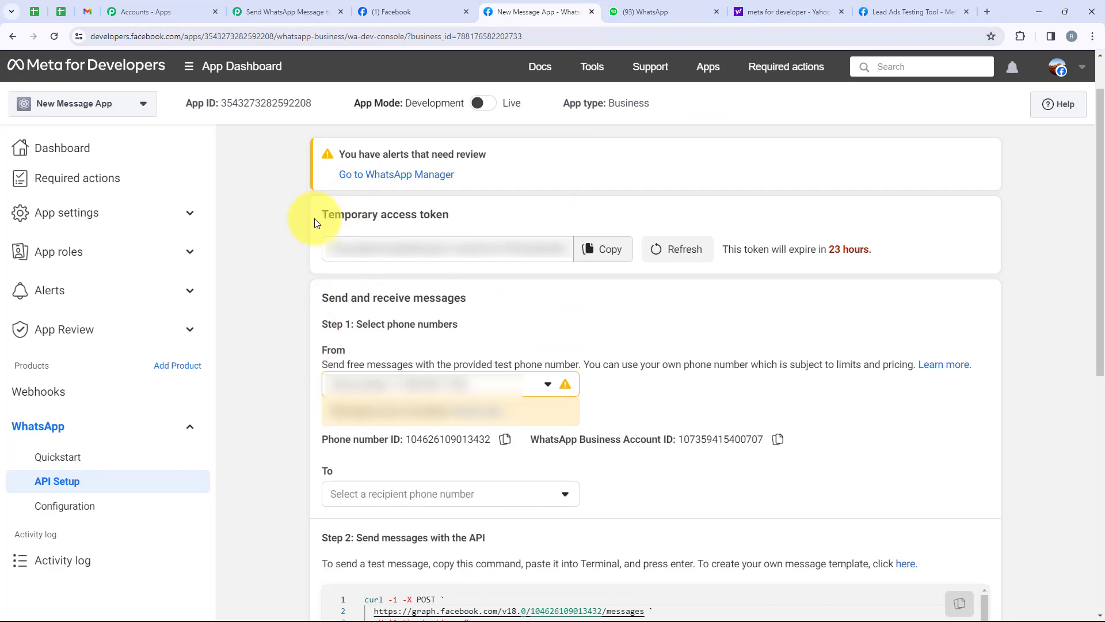
Step: Review the temporary access token, phone number ID, business account ID and token expiry notice
left_click_drag(315, 219, 460, 220)
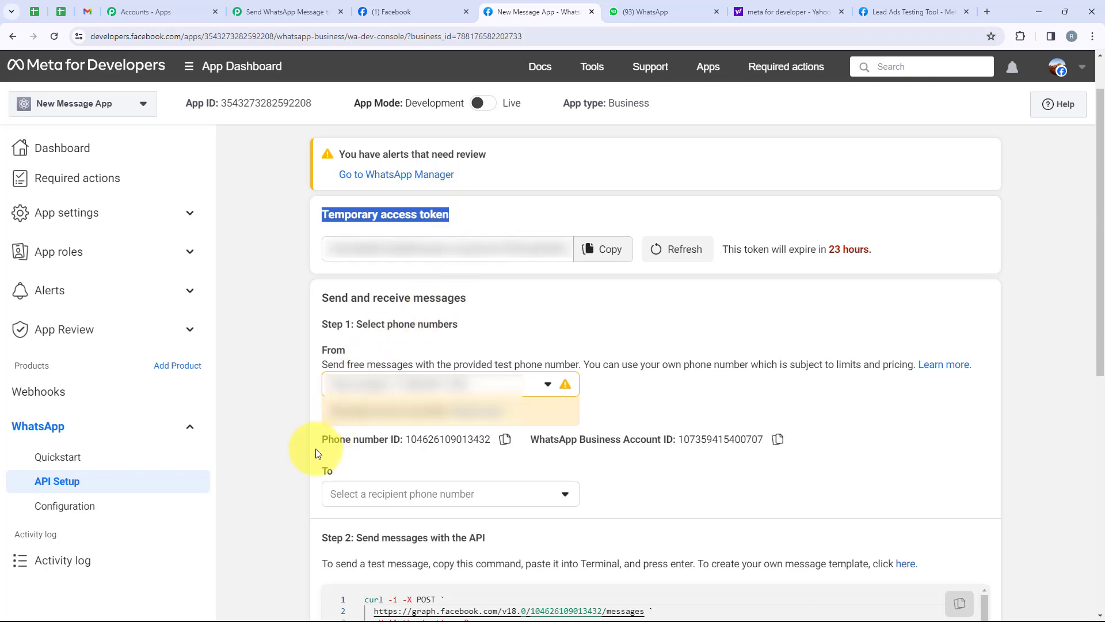
left_click_drag(315, 448, 735, 464)
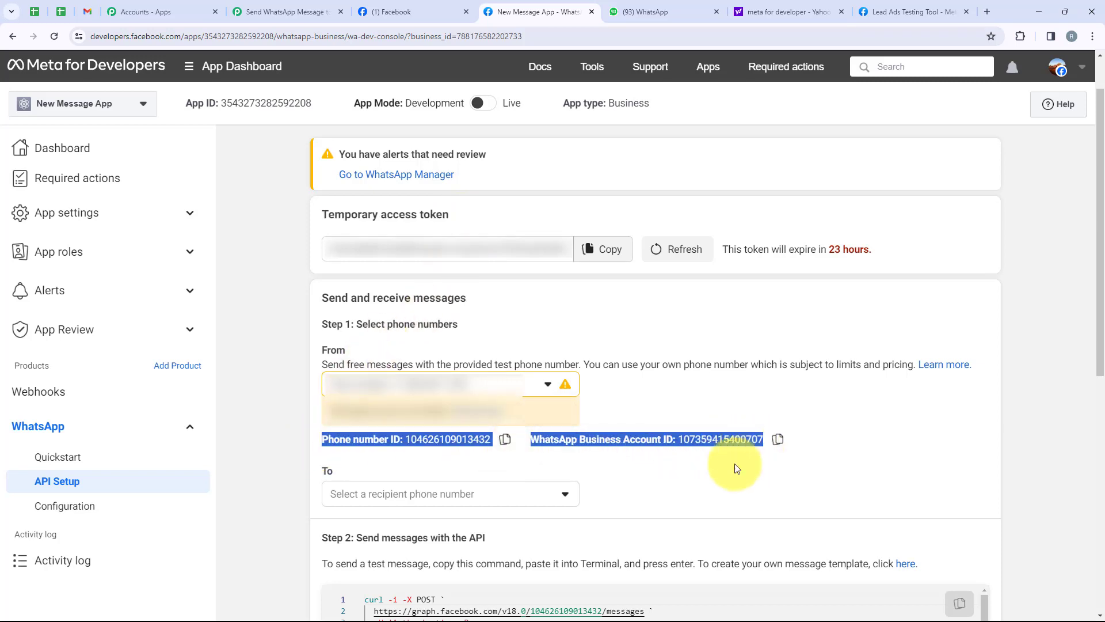
left_click(285, 438)
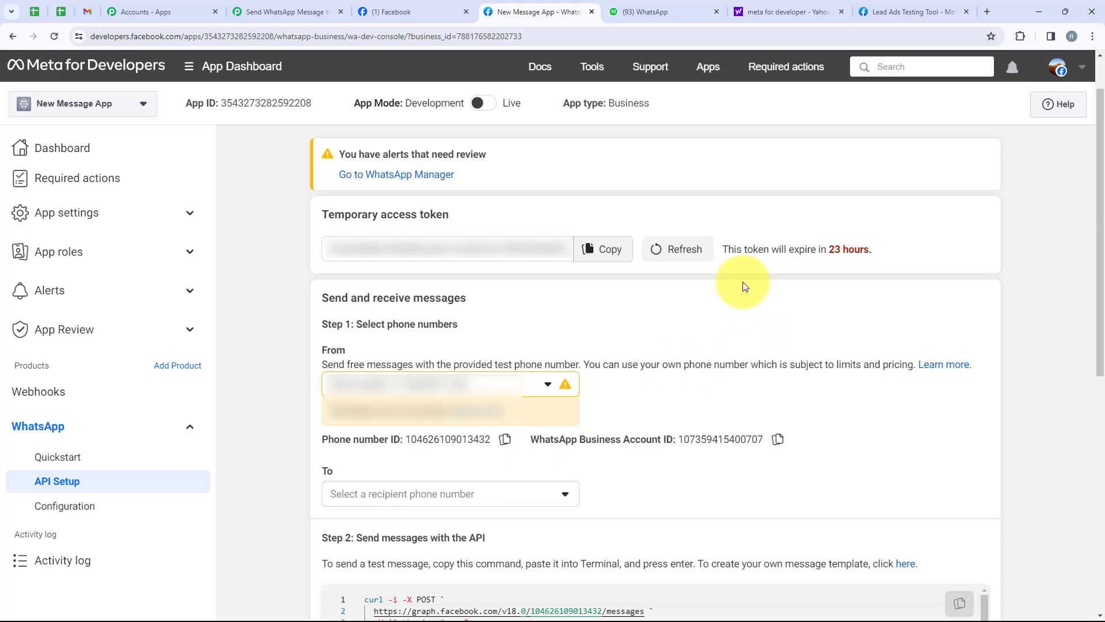
left_click_drag(723, 249, 881, 247)
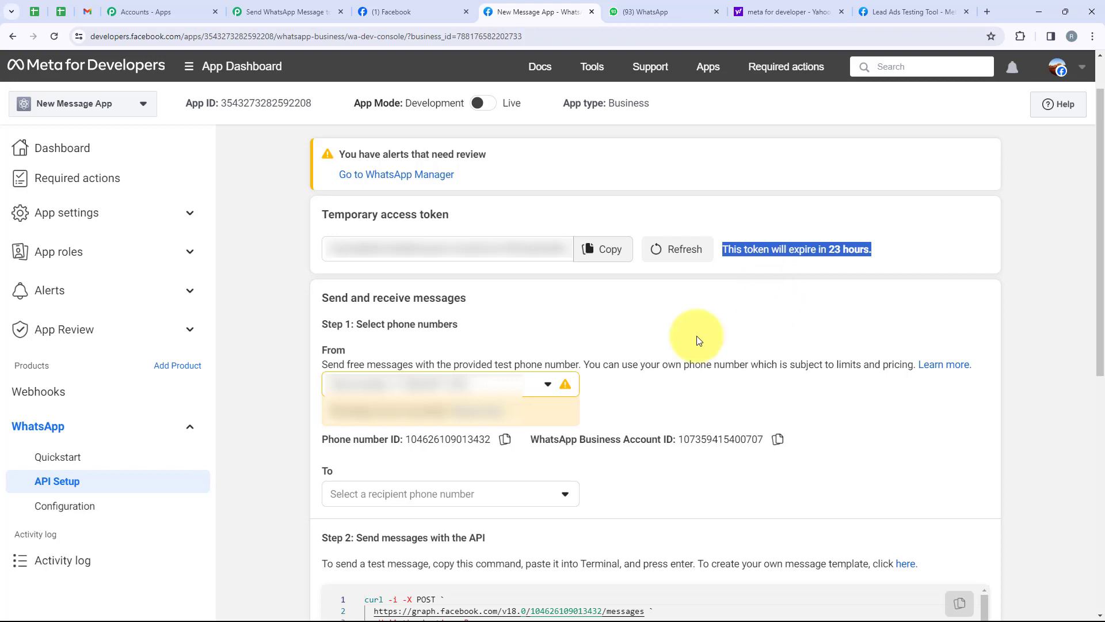
left_click(594, 313)
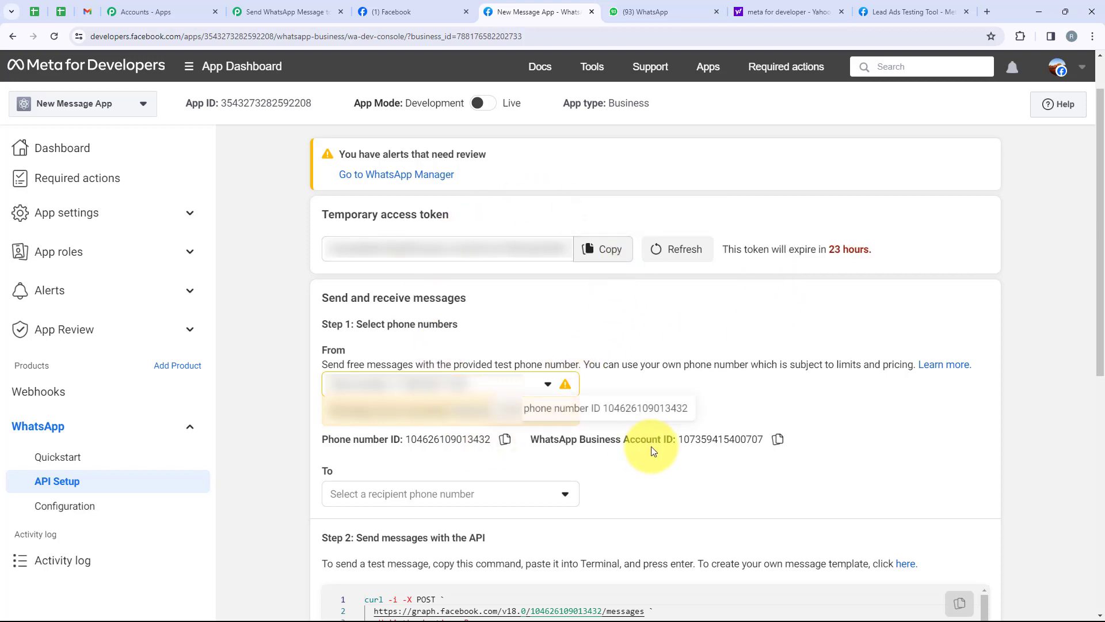
Step: Copy the temporary access token and put the cursor in Pabbly's Token field
left_click(596, 259)
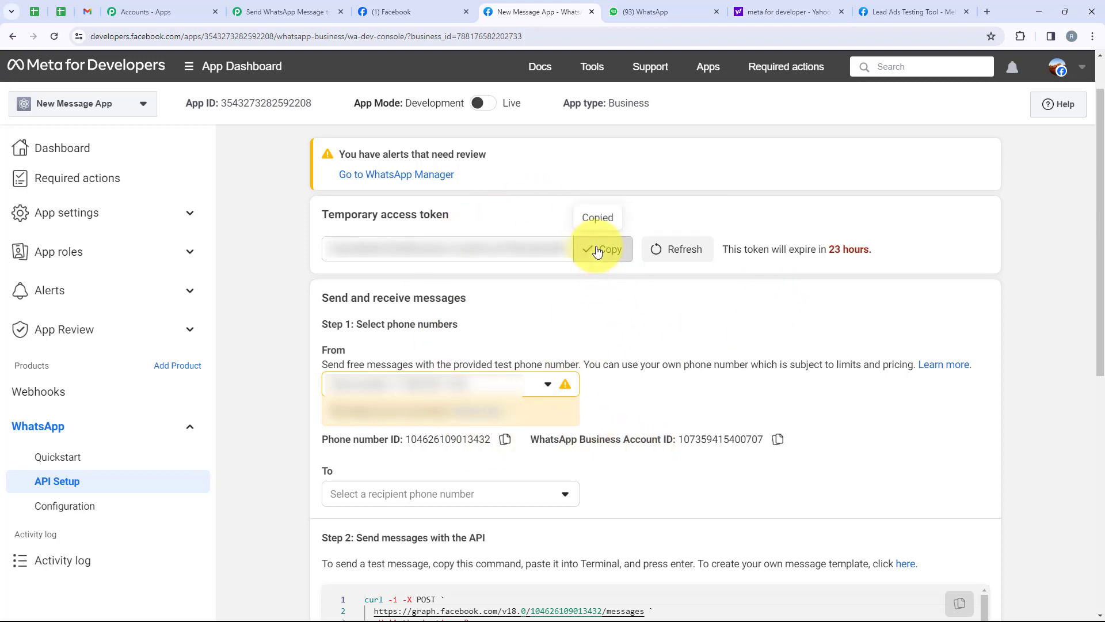
left_click(315, 12)
left_click(548, 225)
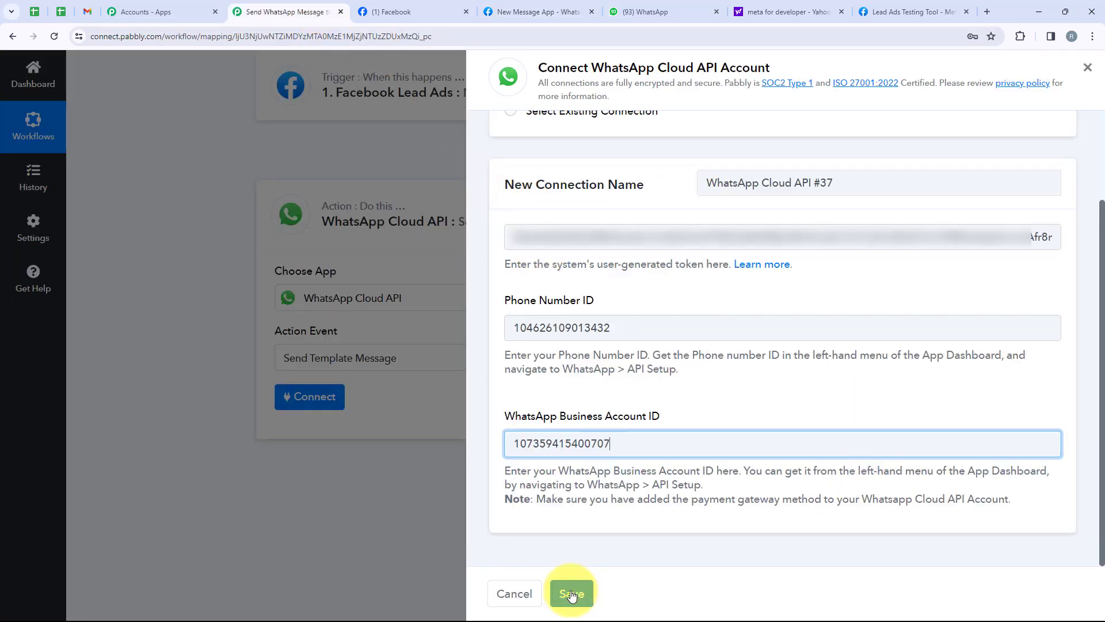
left_click(571, 594)
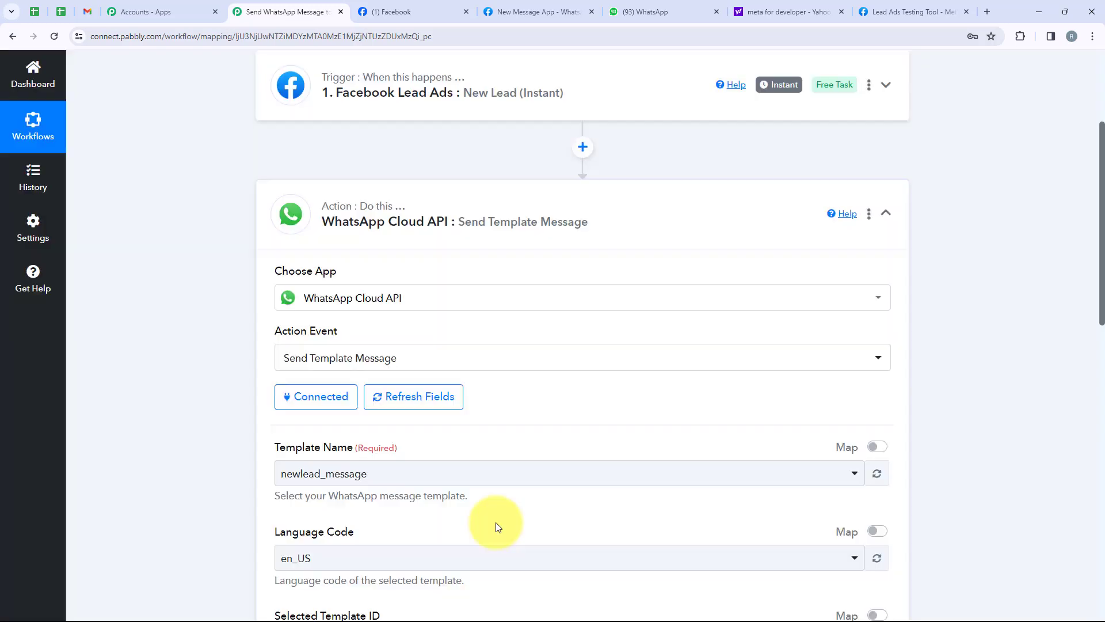
scroll(453, 523, "down", 1)
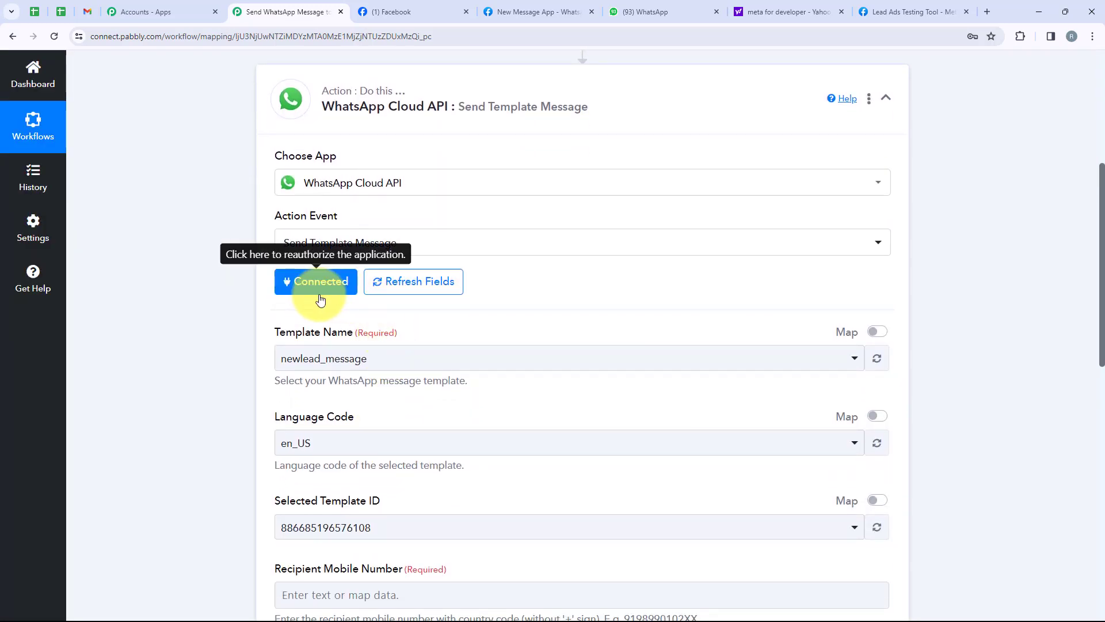
scroll(332, 423, "down", 2)
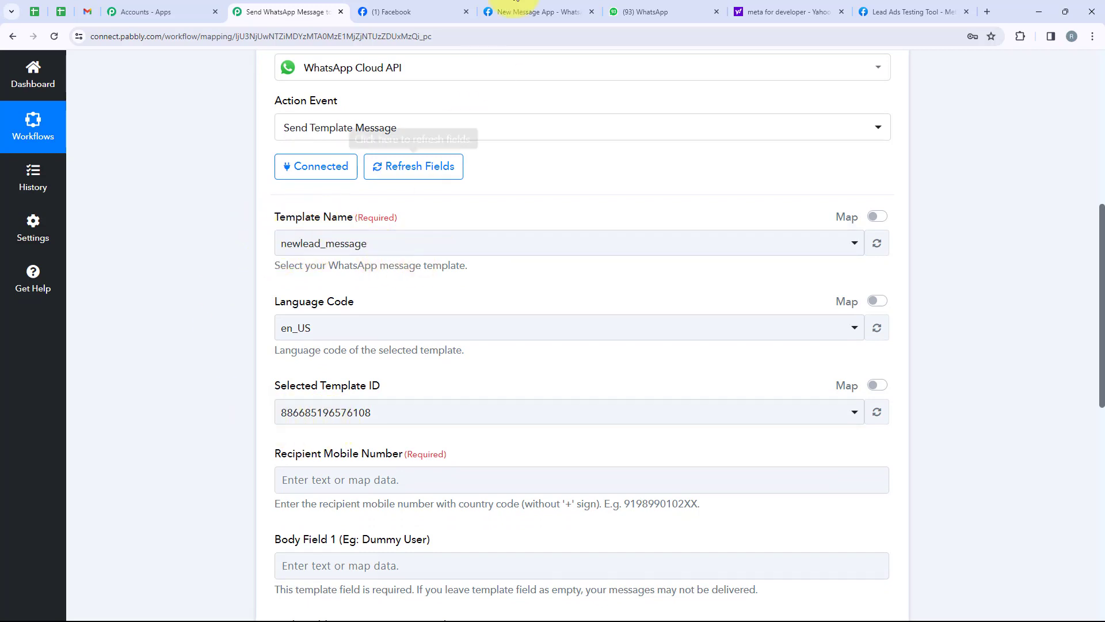
Step: Browse the WhatsApp Manager message templates list, including newlead_message, then return to the workflow
left_click(518, 11)
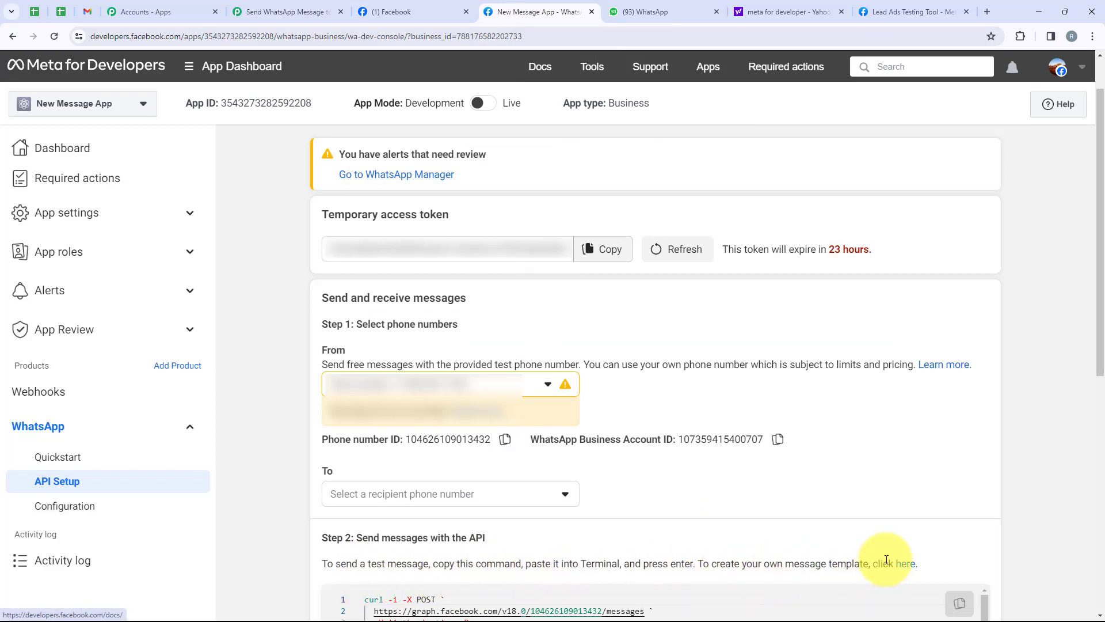
left_click(911, 569)
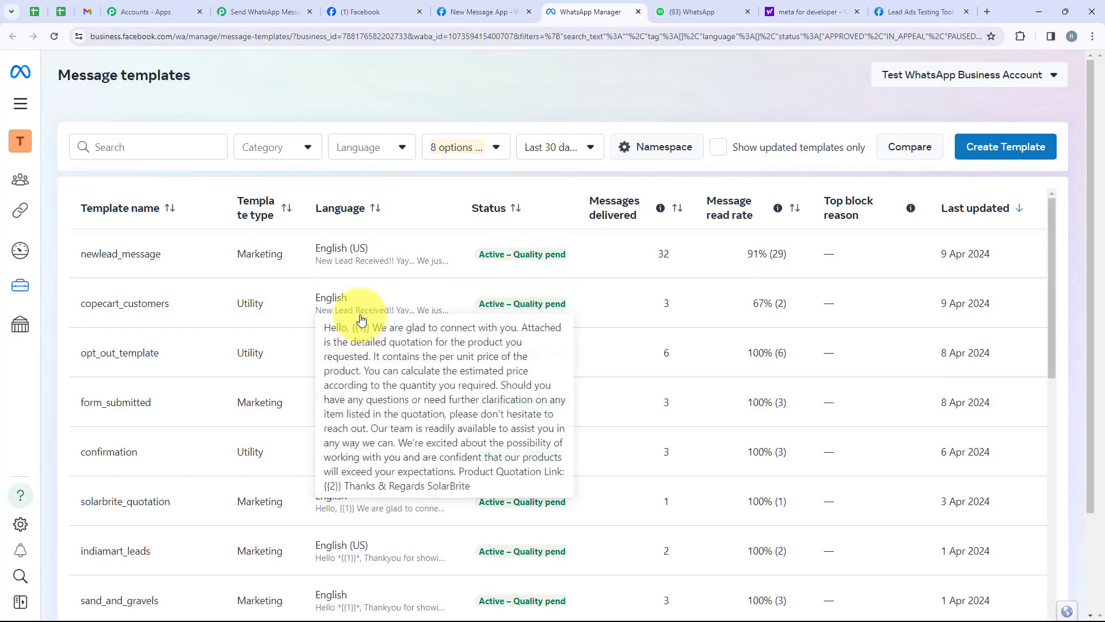
scroll(371, 399, "down", 6)
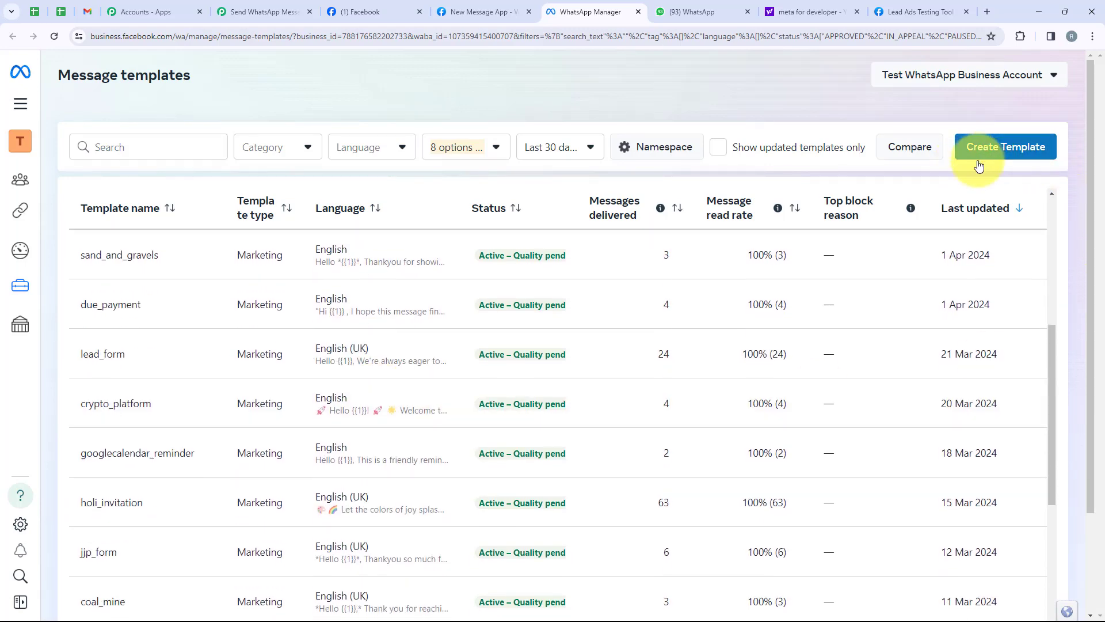
scroll(377, 483, "down", 6)
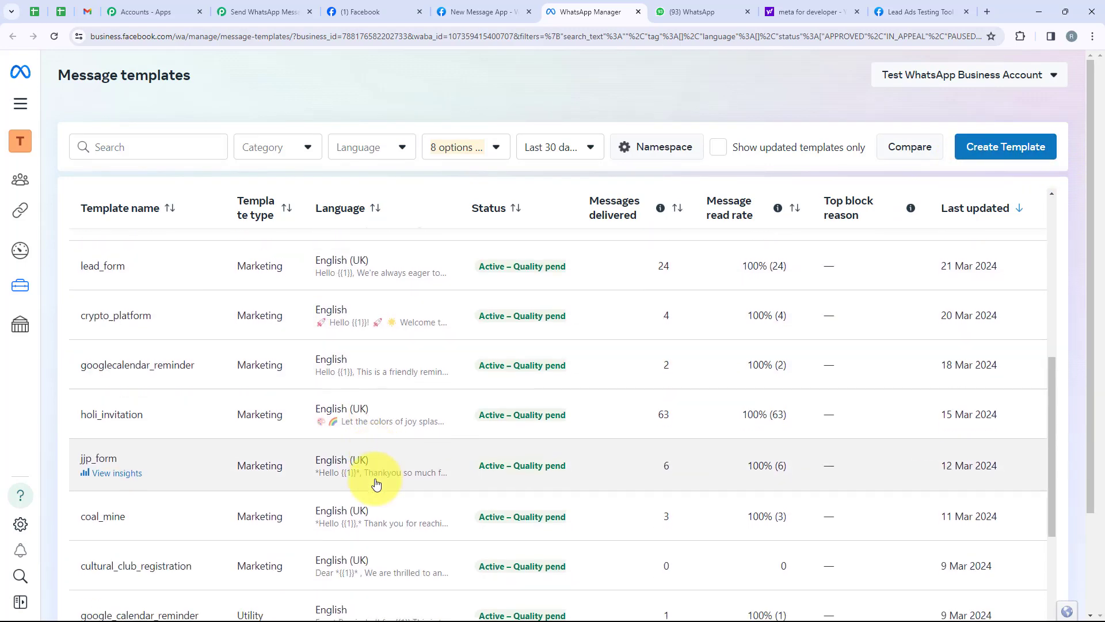
scroll(376, 483, "down", 3)
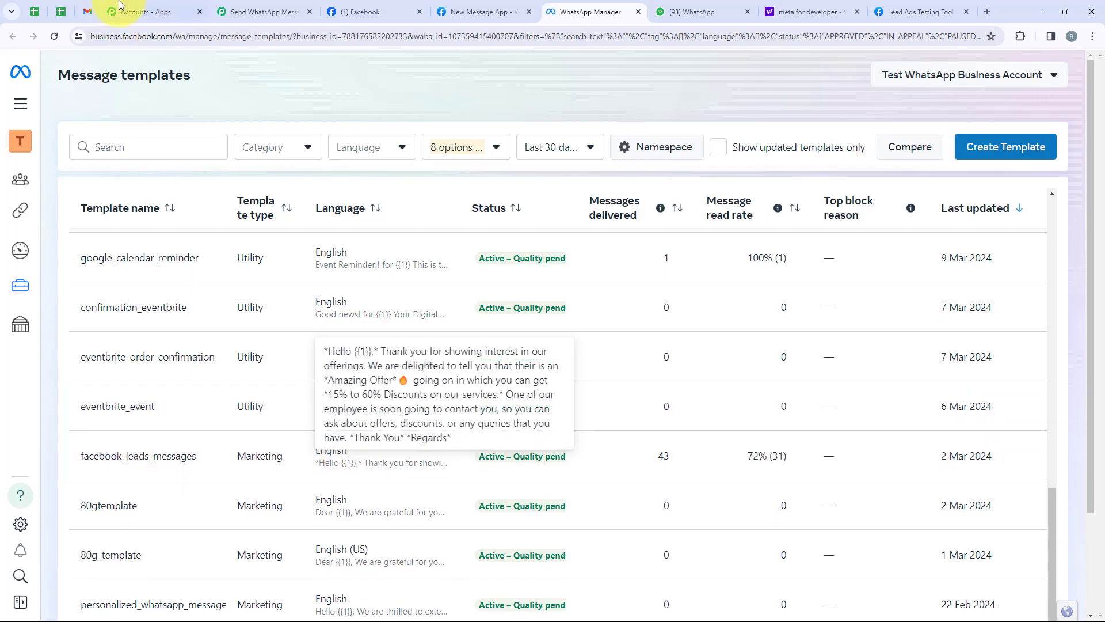
left_click(262, 12)
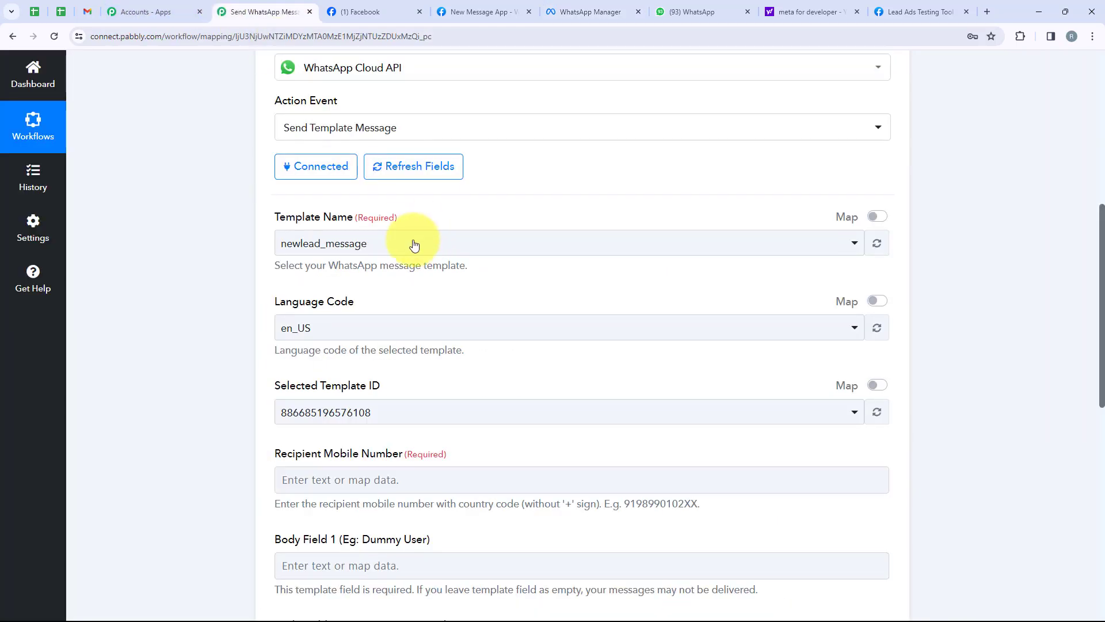
left_click(375, 244)
type("face")
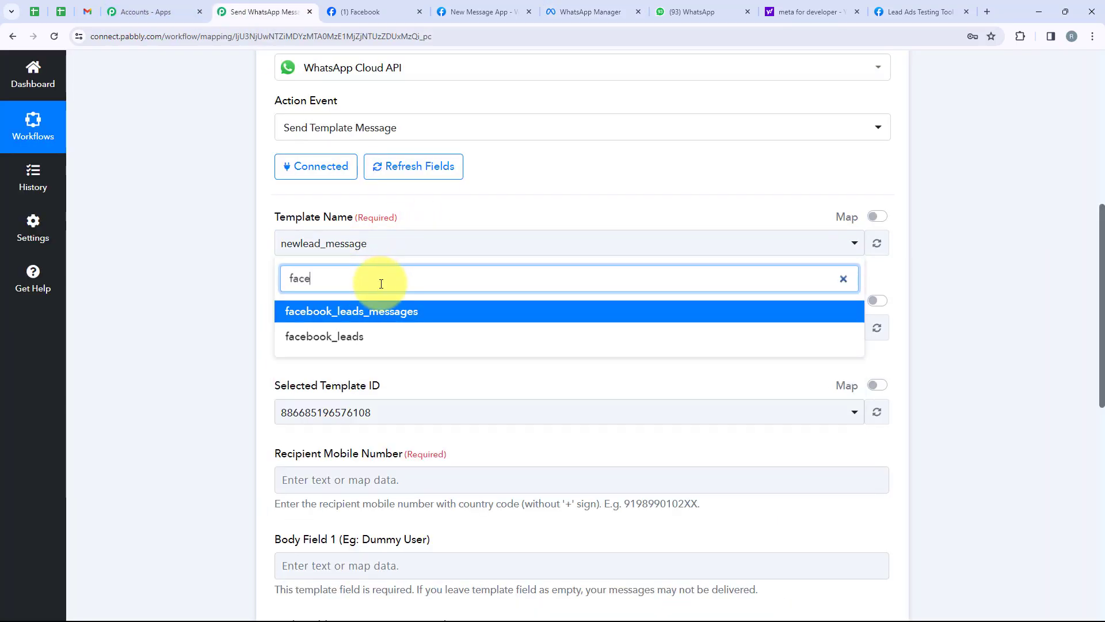
left_click(395, 311)
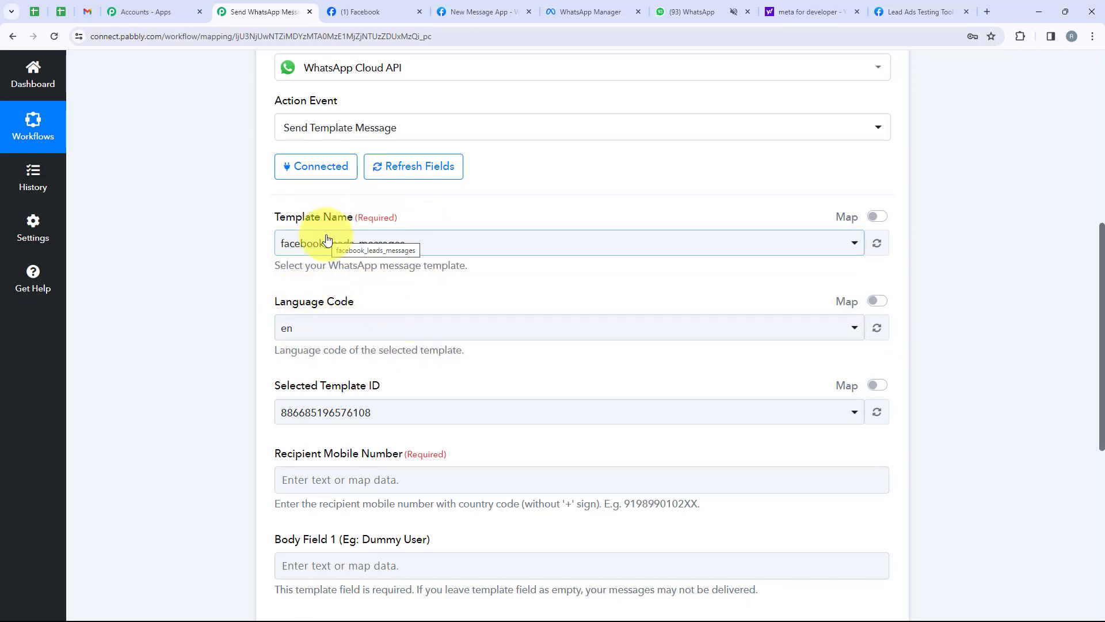
left_click_drag(372, 302, 278, 303)
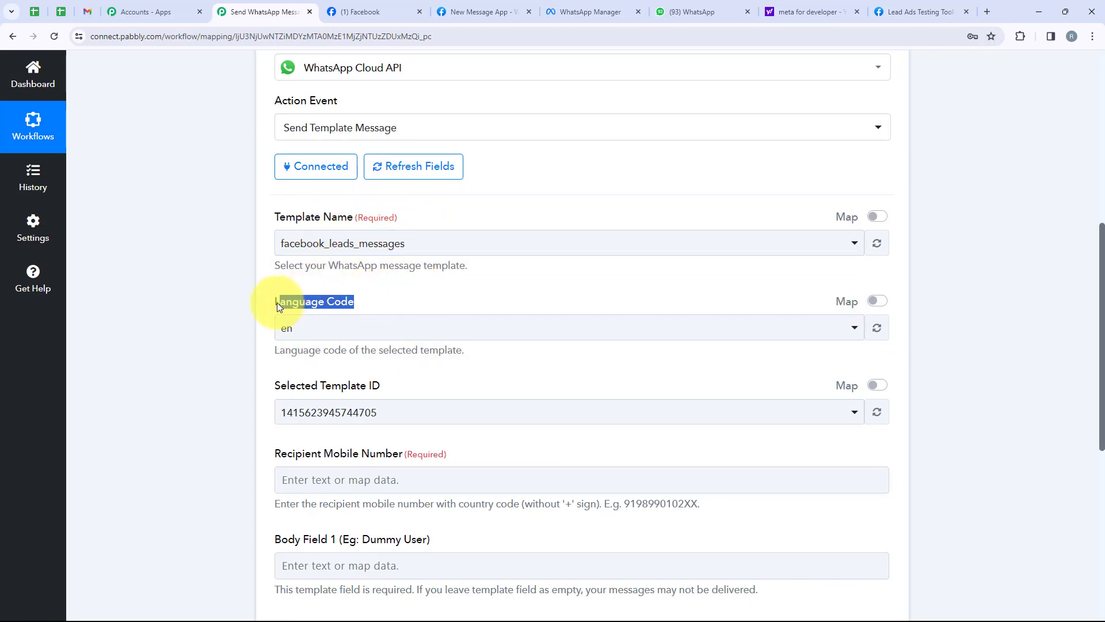
left_click_drag(380, 385, 260, 380)
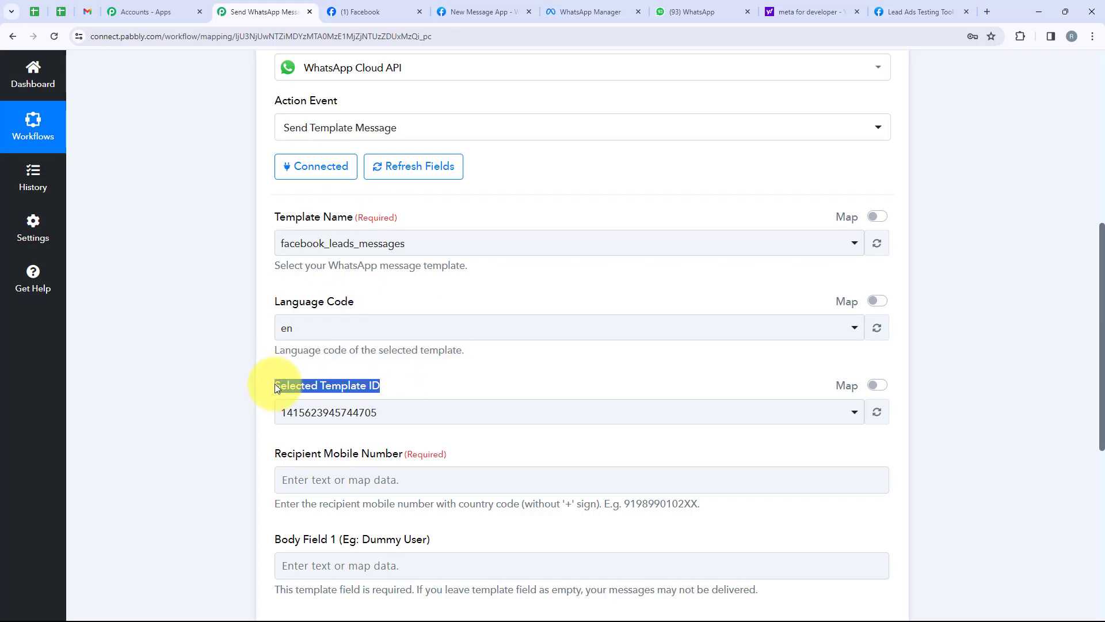
scroll(435, 348, "down", 2)
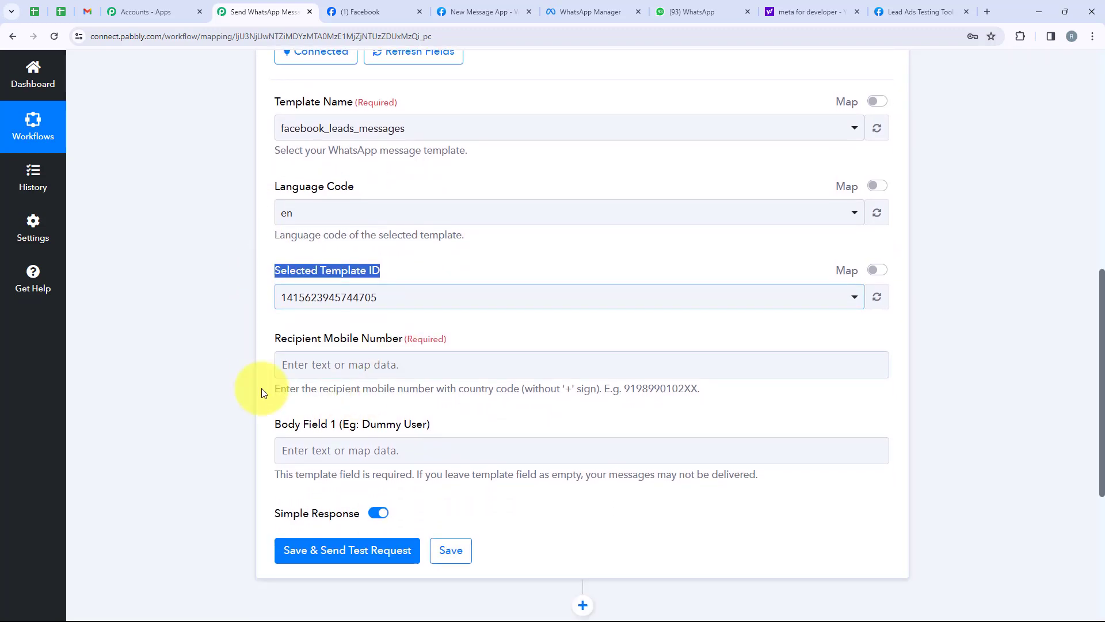
Step: Bring up the lead data picker for the Recipient Mobile Number field
left_click(252, 365)
left_click(319, 377)
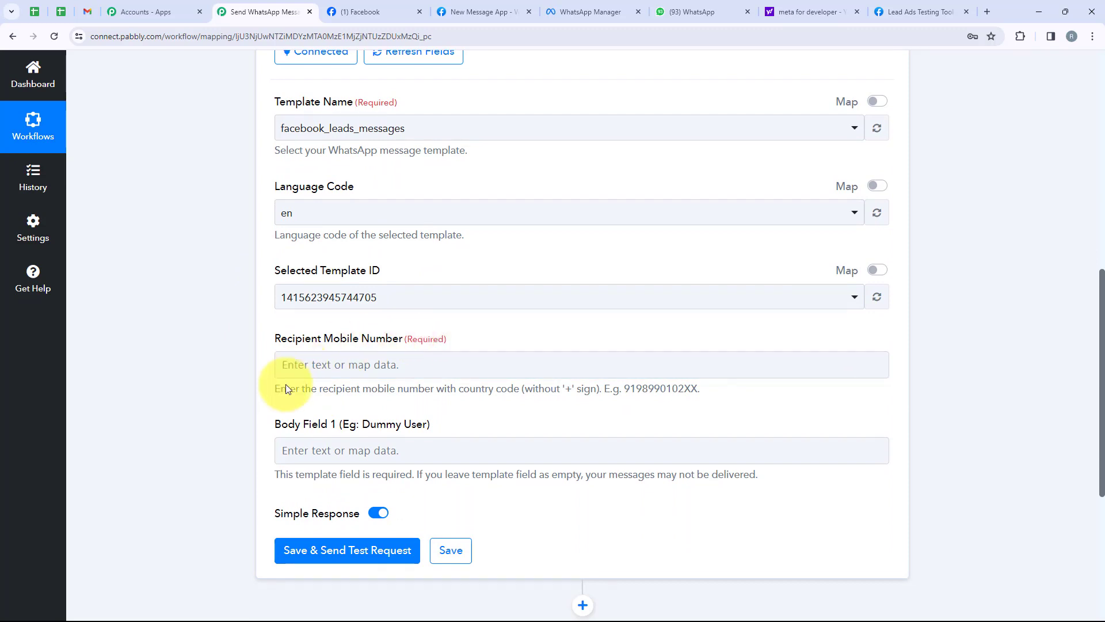
left_click(342, 367)
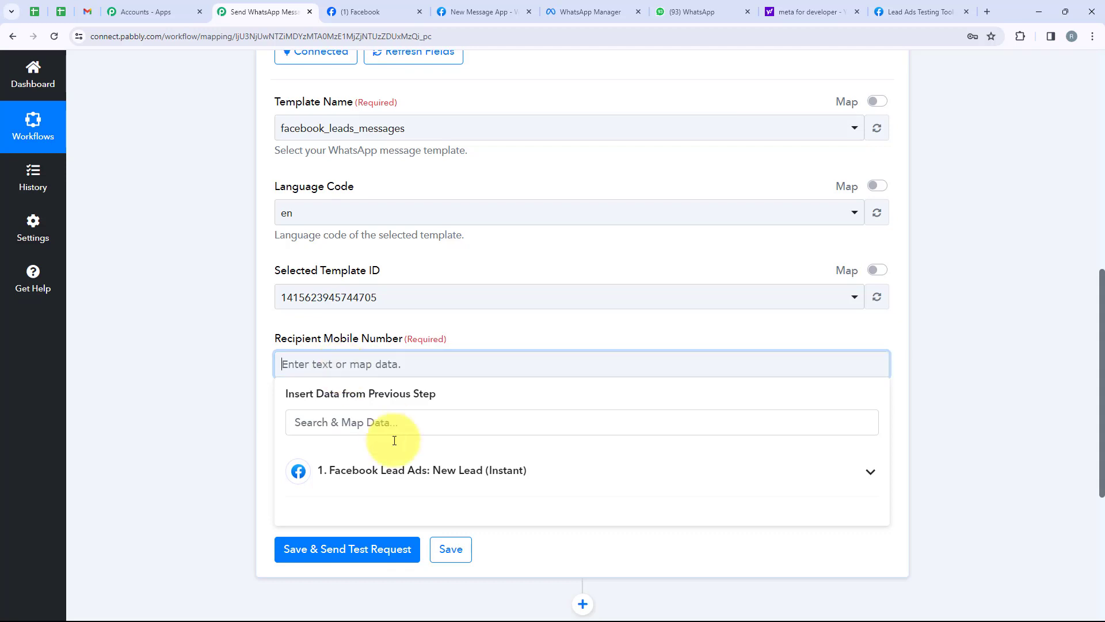
Step: Map Recipient Mobile Number to the new lead's Res4 Phone Number
scroll(426, 484, "down", 1)
scroll(419, 484, "down", 1)
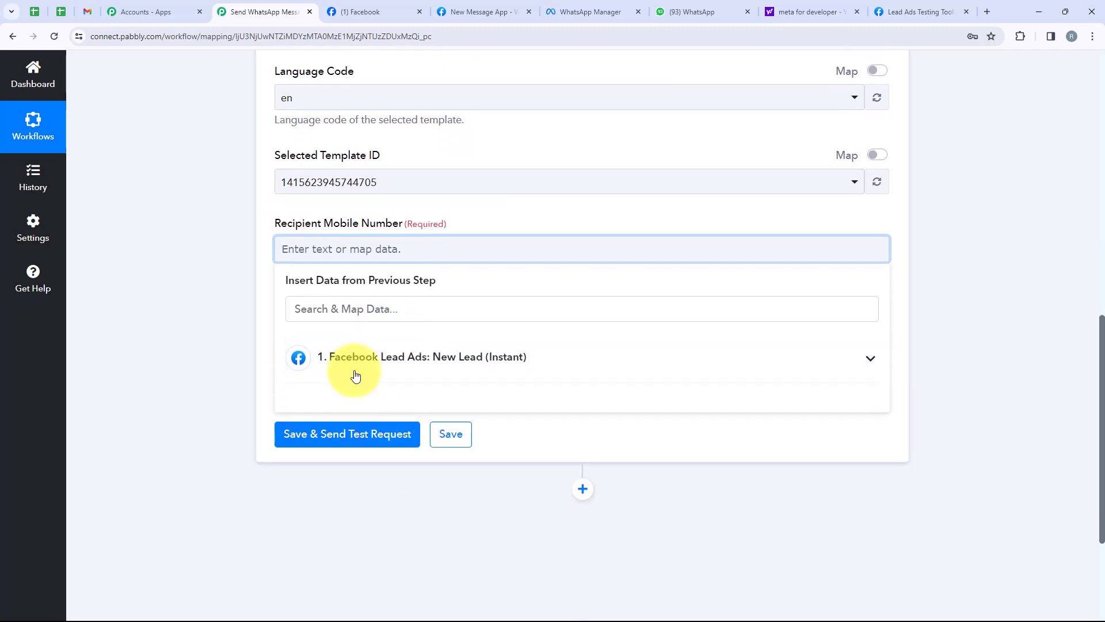
left_click(871, 361)
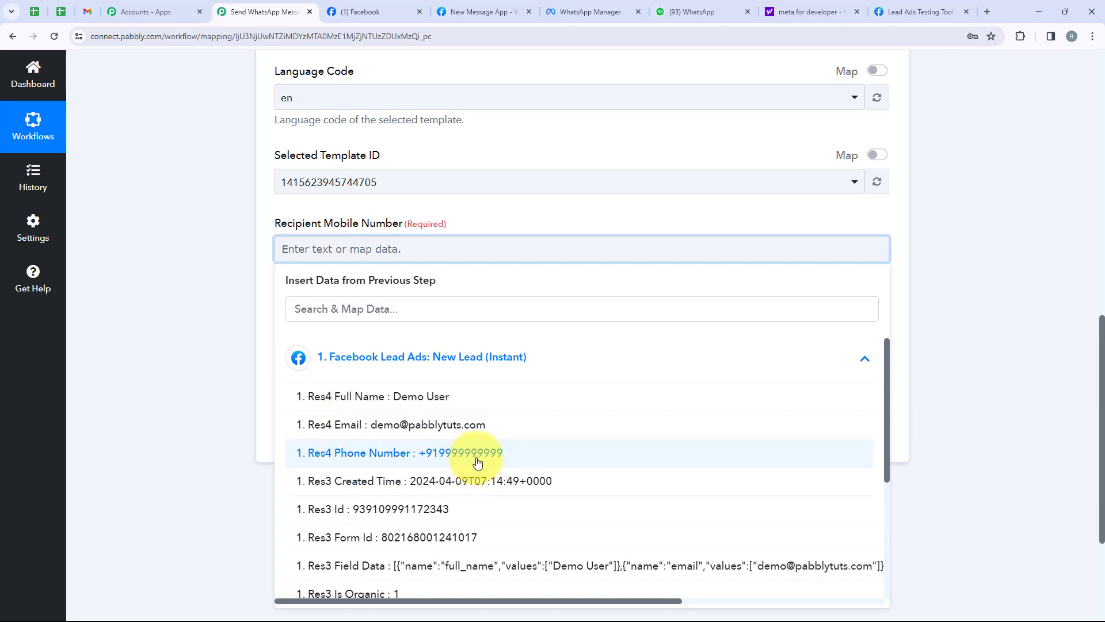
left_click(433, 462)
left_click(174, 396)
Step: Note the Body Field 1 setting and view the facebook_leads_messages template in WhatsApp Manager
scroll(198, 322, "down", 1)
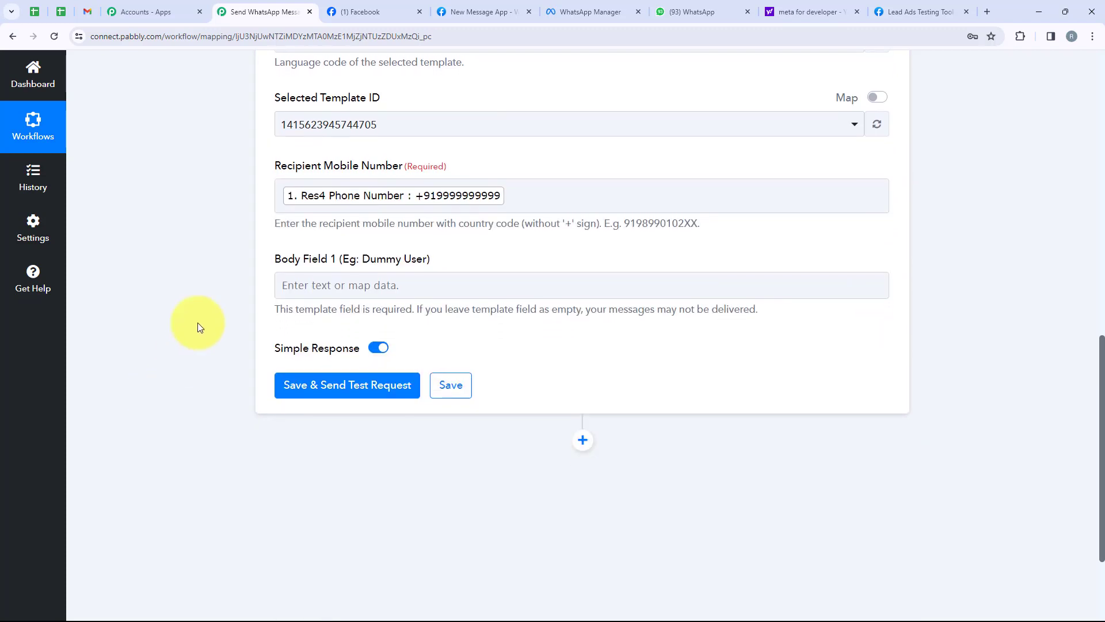
triple_click(288, 270)
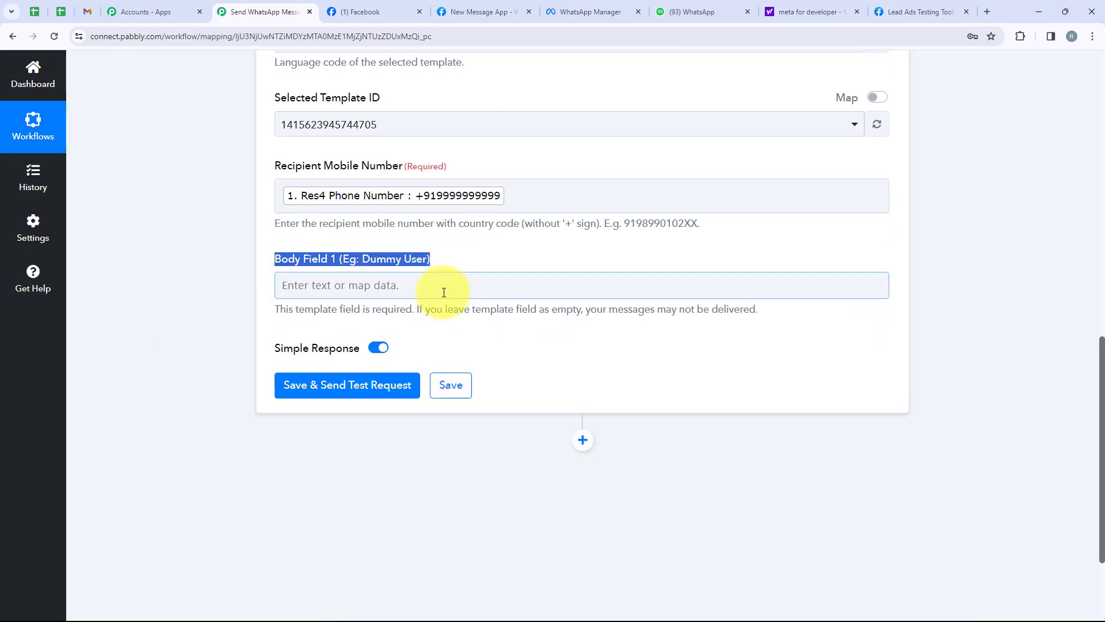
left_click(568, 2)
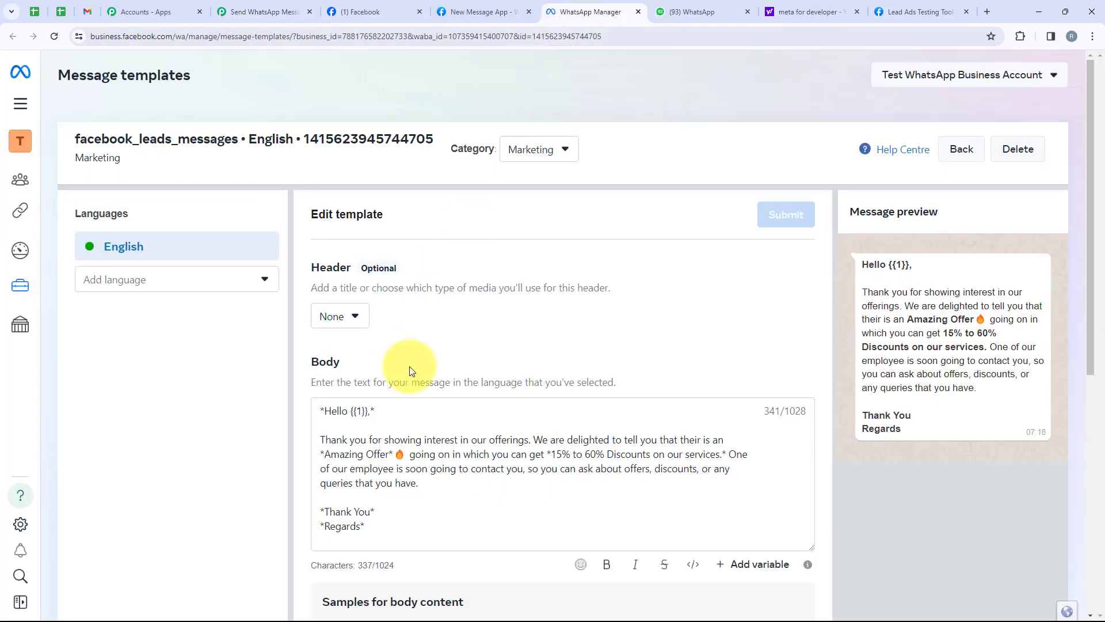
Step: Confirm the greeting uses the {{1}} placeholder, then open lead data for Body Field 1
scroll(404, 369, "down", 1)
scroll(405, 369, "down", 1)
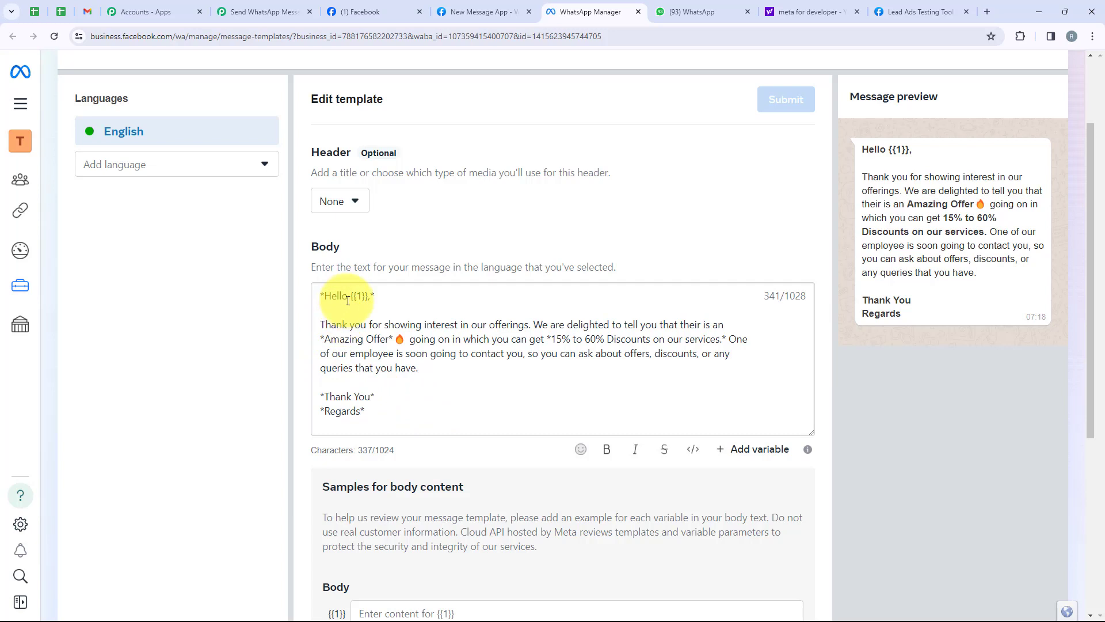
left_click_drag(352, 301, 369, 300)
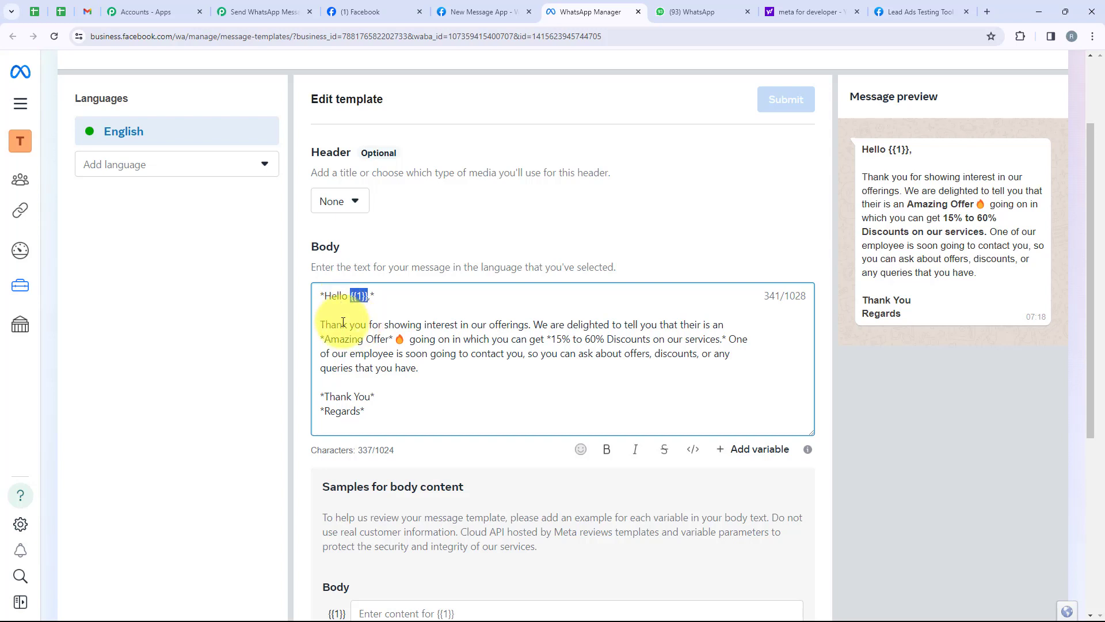
left_click(361, 298)
left_click(242, 6)
left_click(289, 284)
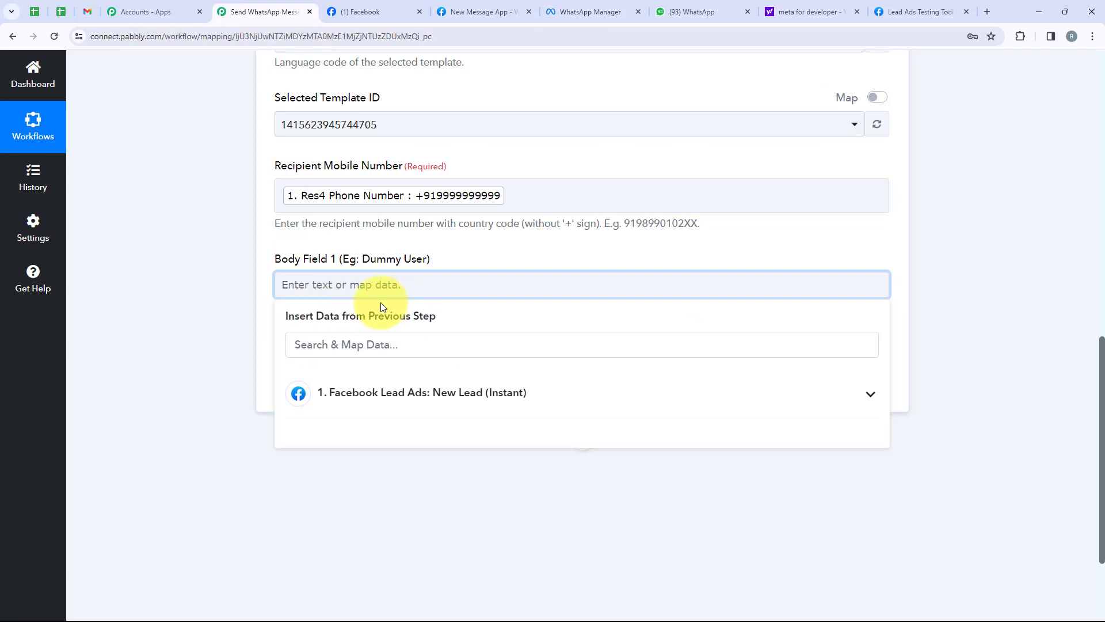
Step: Map Body Field 1 to the lead's Res4 Full Name
left_click(460, 393)
left_click(422, 432)
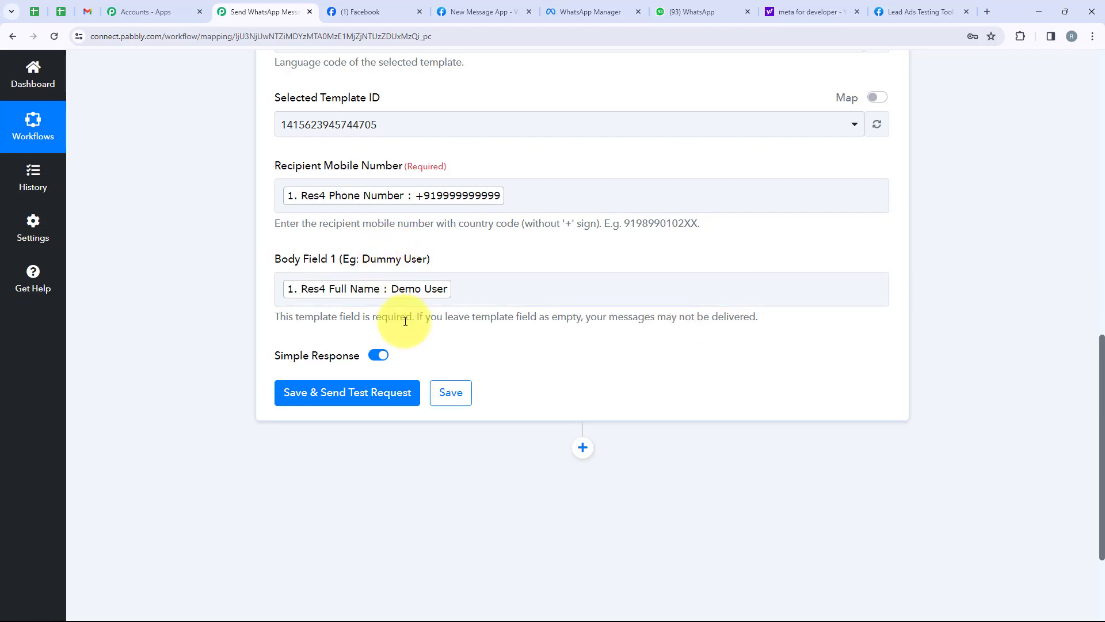
scroll(403, 317, "down", 2)
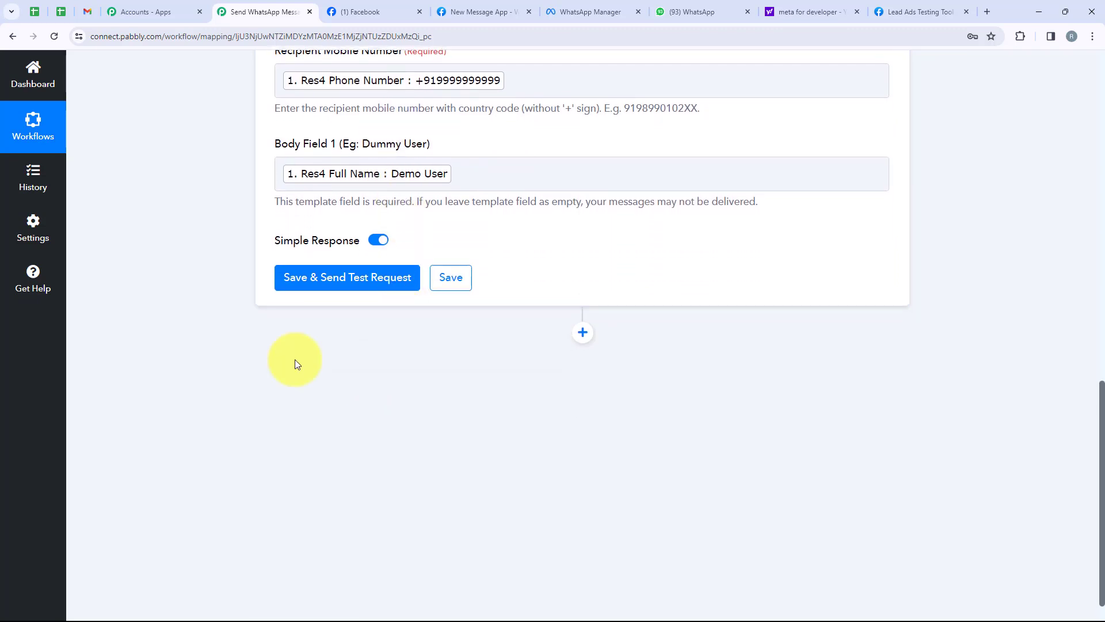
Step: Replace the mapped recipient number with a pasted test phone number
left_click(469, 82)
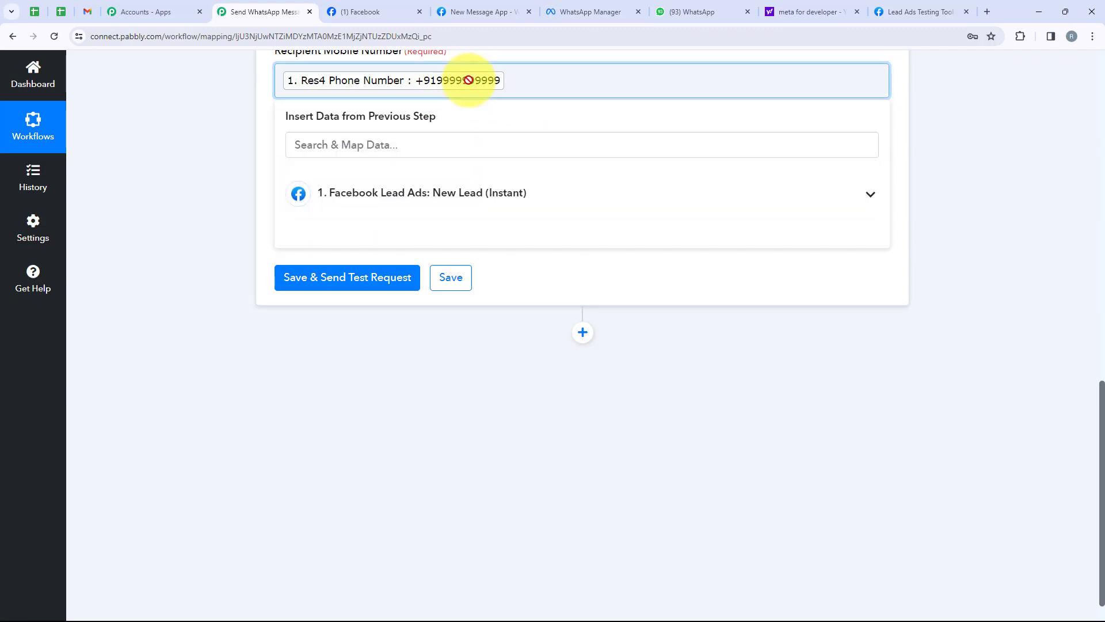
key("BackSpace")
key("ctrl+v")
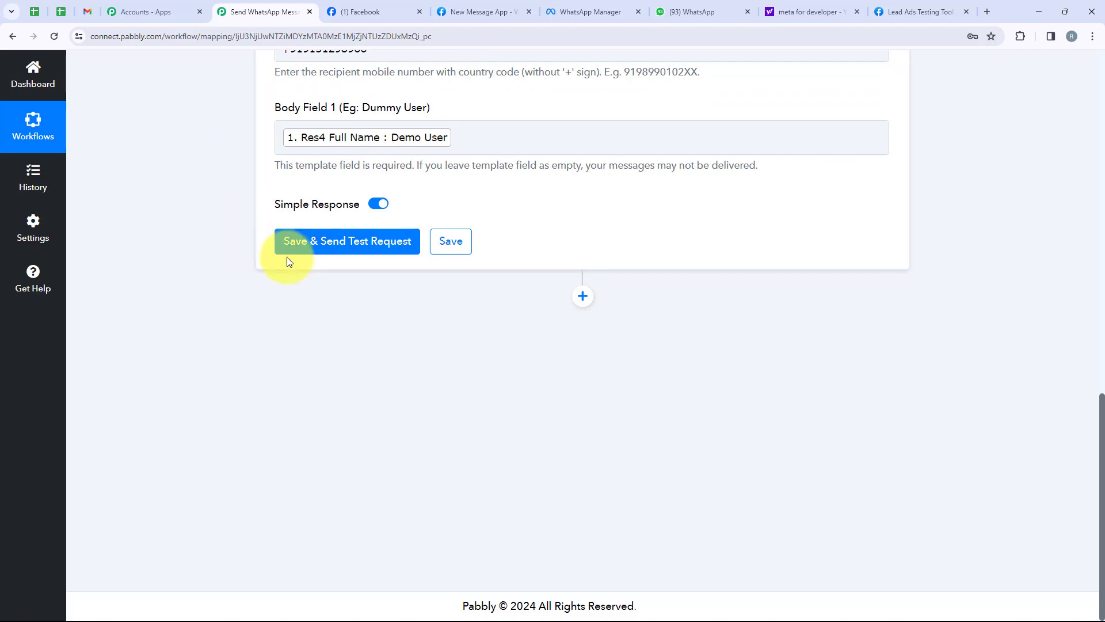
Step: Save and send a test request, confirming the response shows message status accepted
left_click(353, 245)
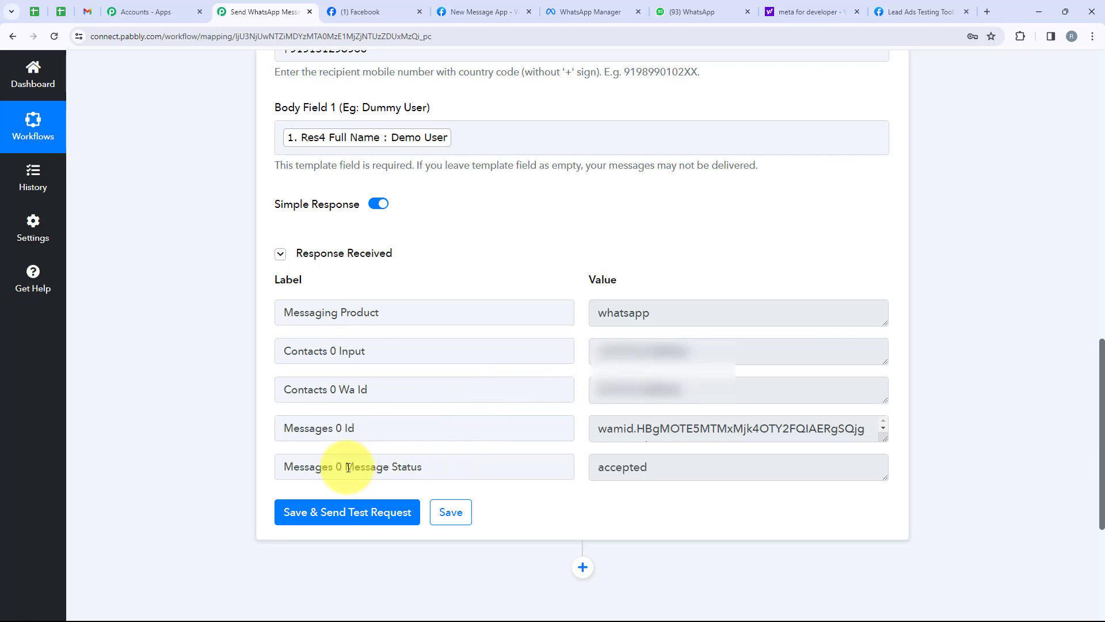
left_click_drag(347, 467, 612, 464)
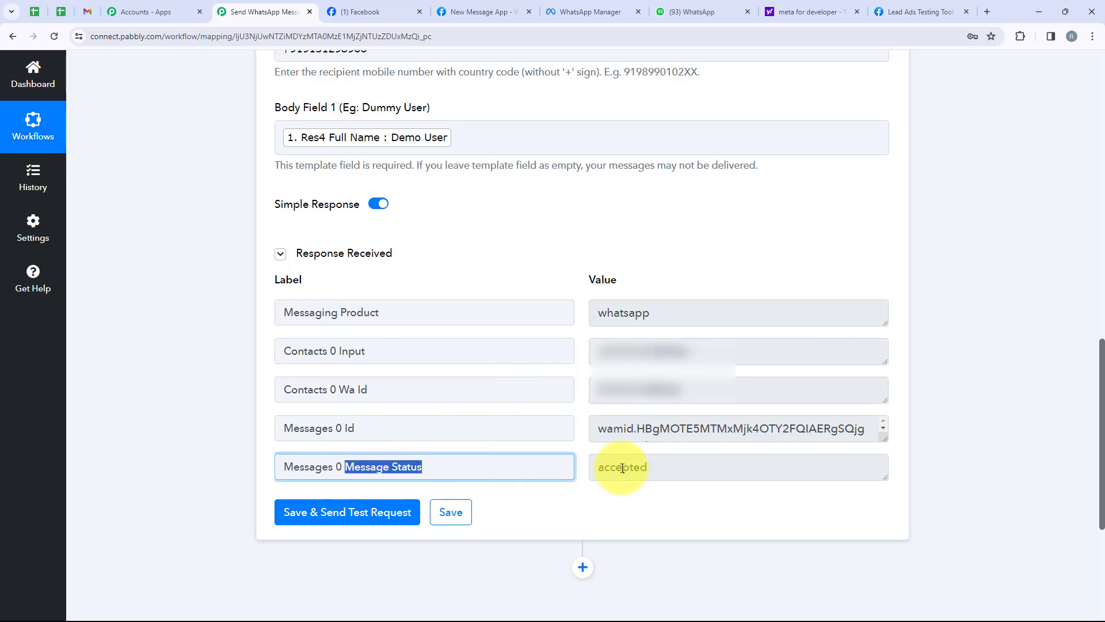
left_click(666, 472)
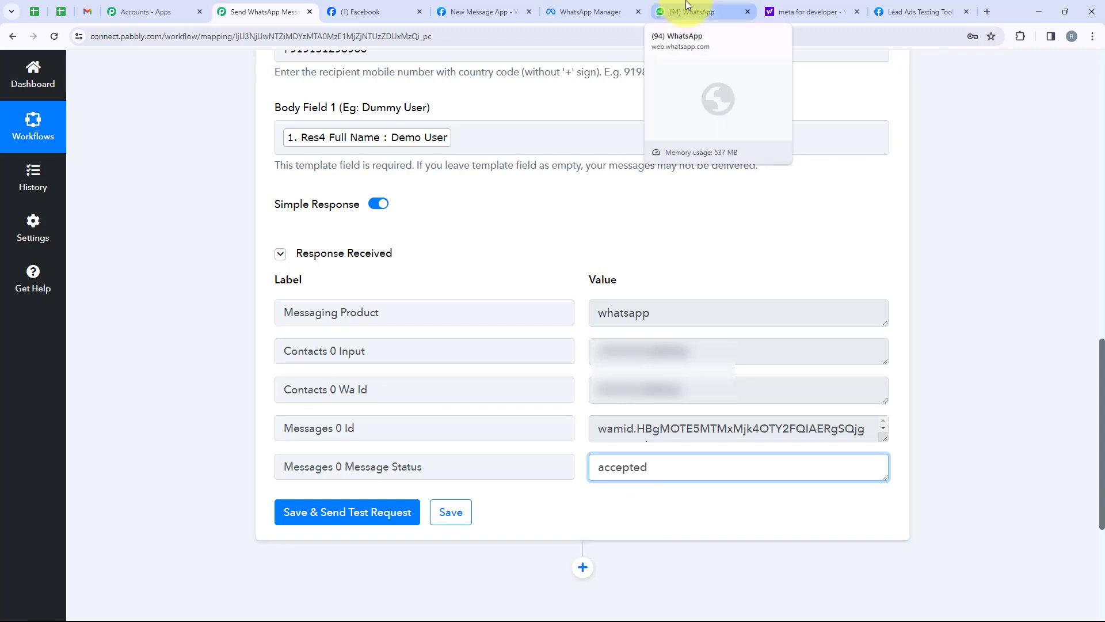
Step: Confirm the 'Hello Demo User' template message arrived in the WhatsApp Cloud API chat
left_click(662, 12)
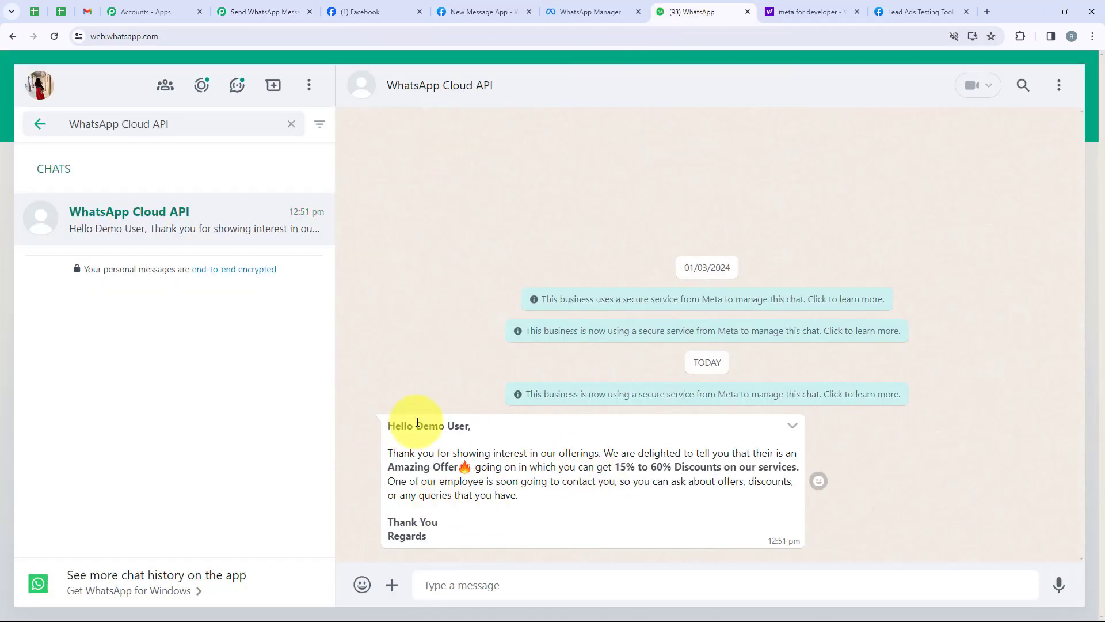
left_click_drag(415, 427, 468, 430)
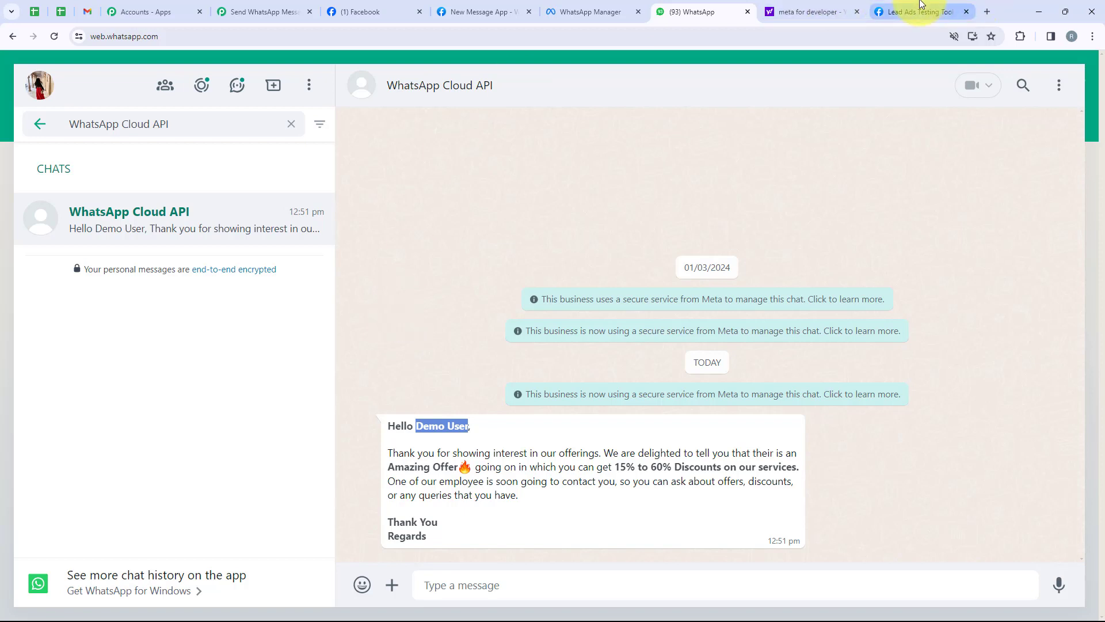
left_click(918, 12)
Step: Reload the Lead Ads Testing Tool and choose Elevate Business School as both page and form
left_click(418, 296)
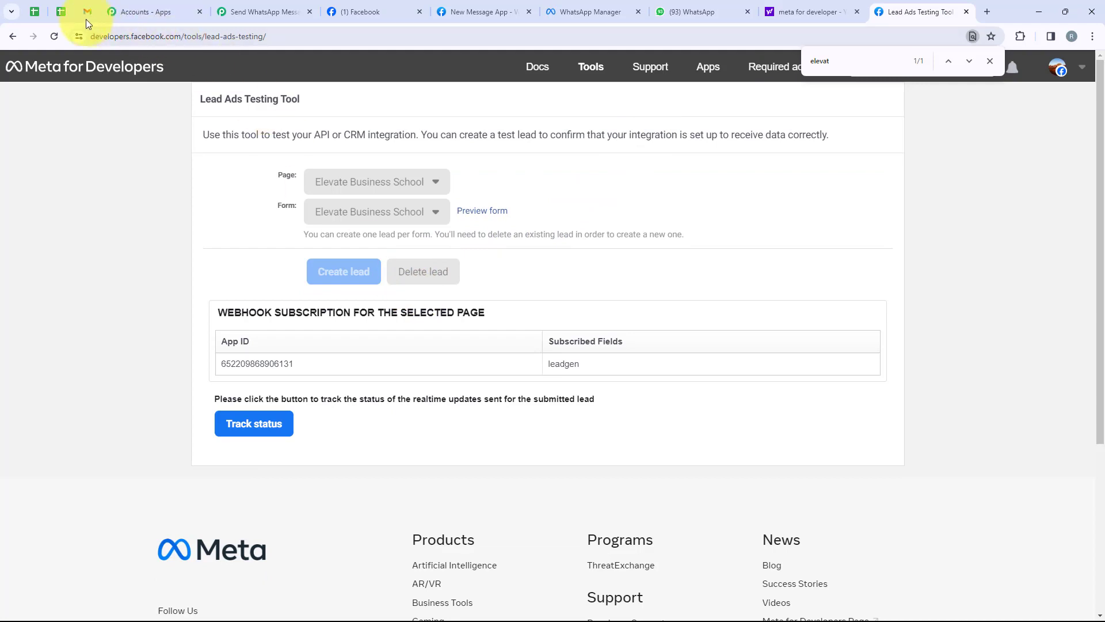
left_click(53, 37)
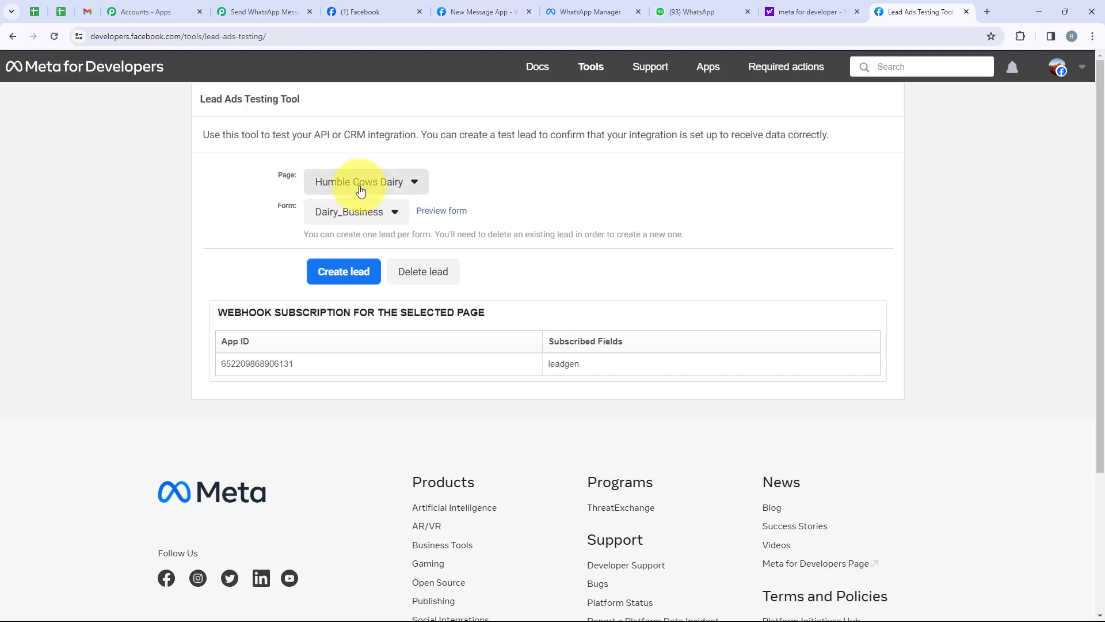
double_click(287, 206)
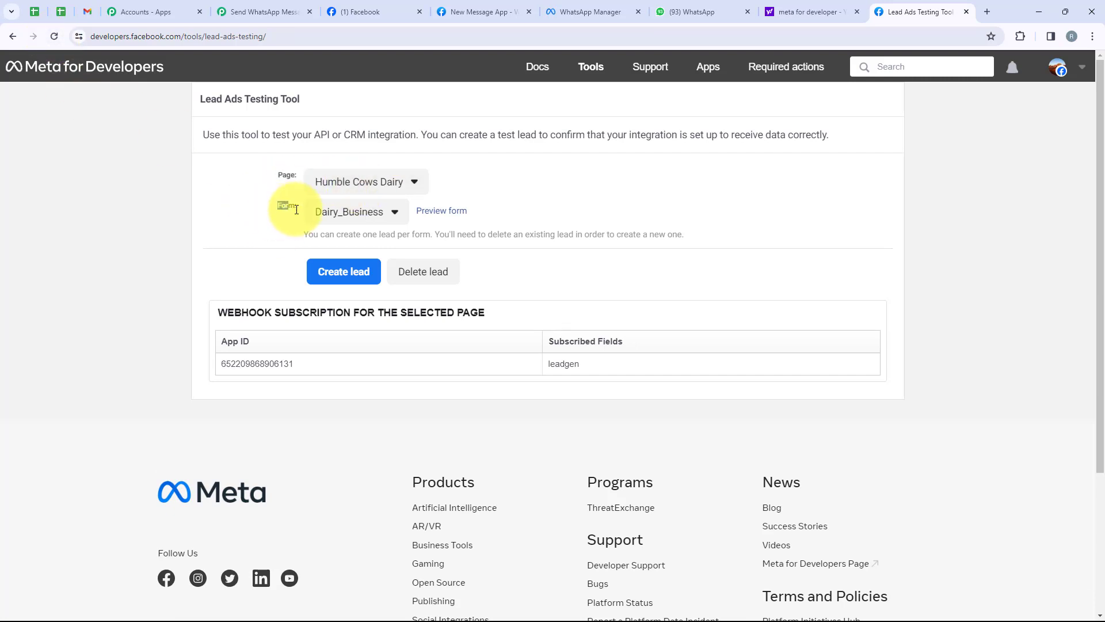
left_click(331, 182)
scroll(365, 244, "down", 10)
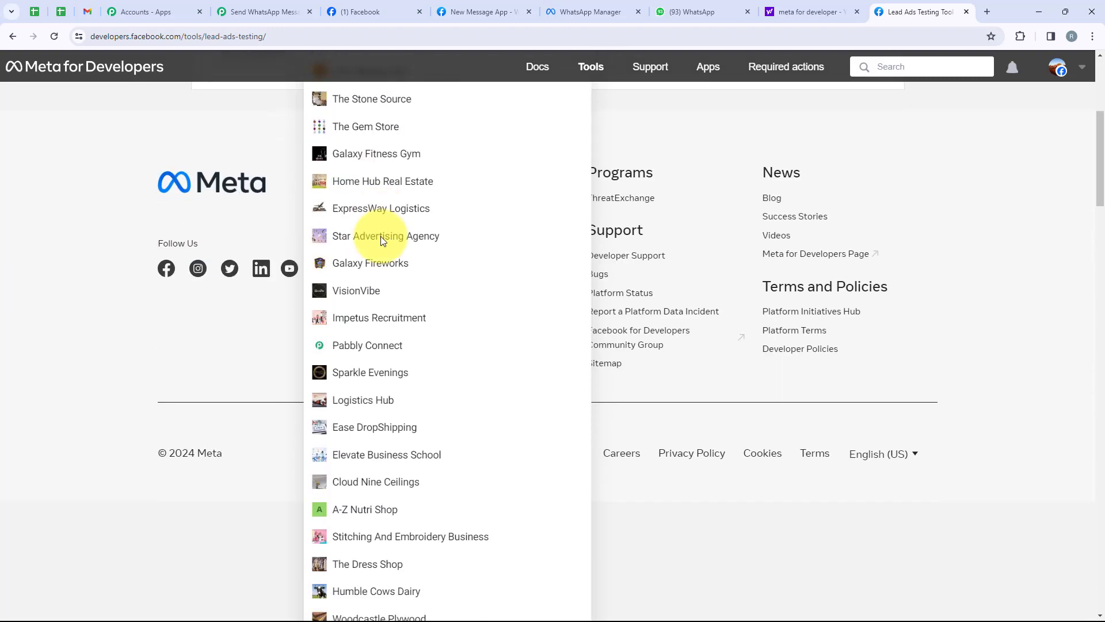
key("ctrl+f")
type("elevate")
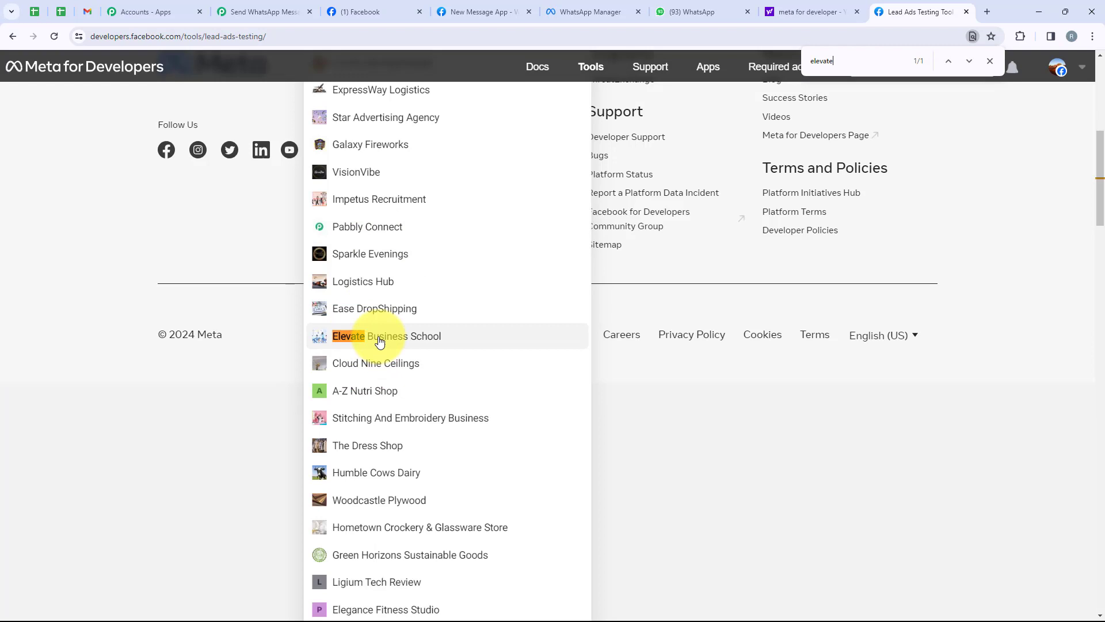
left_click(373, 337)
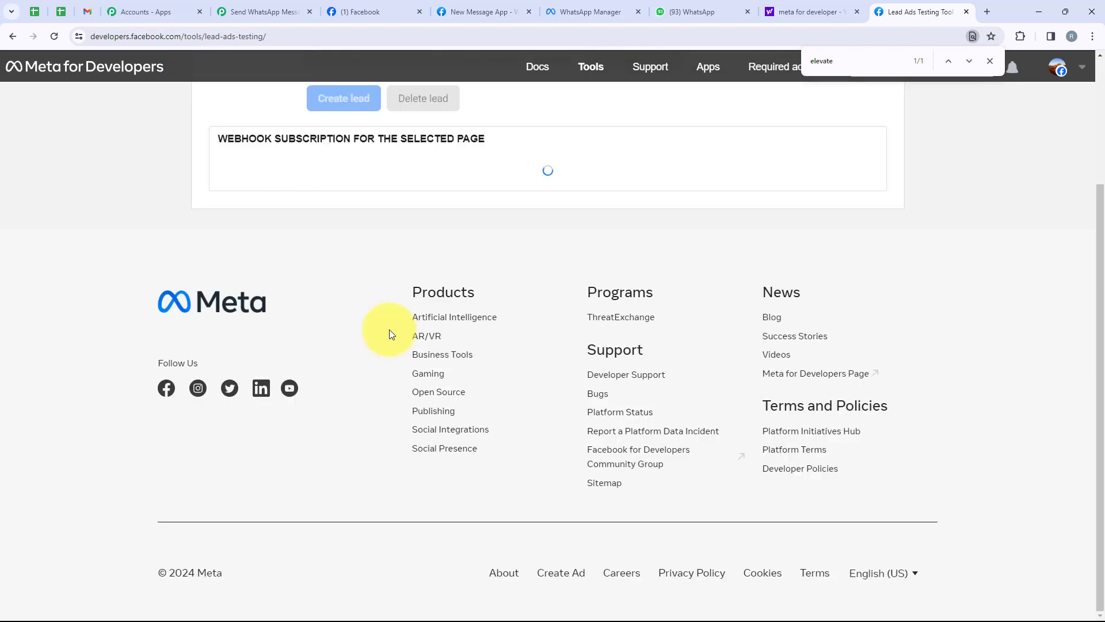
left_click(352, 214)
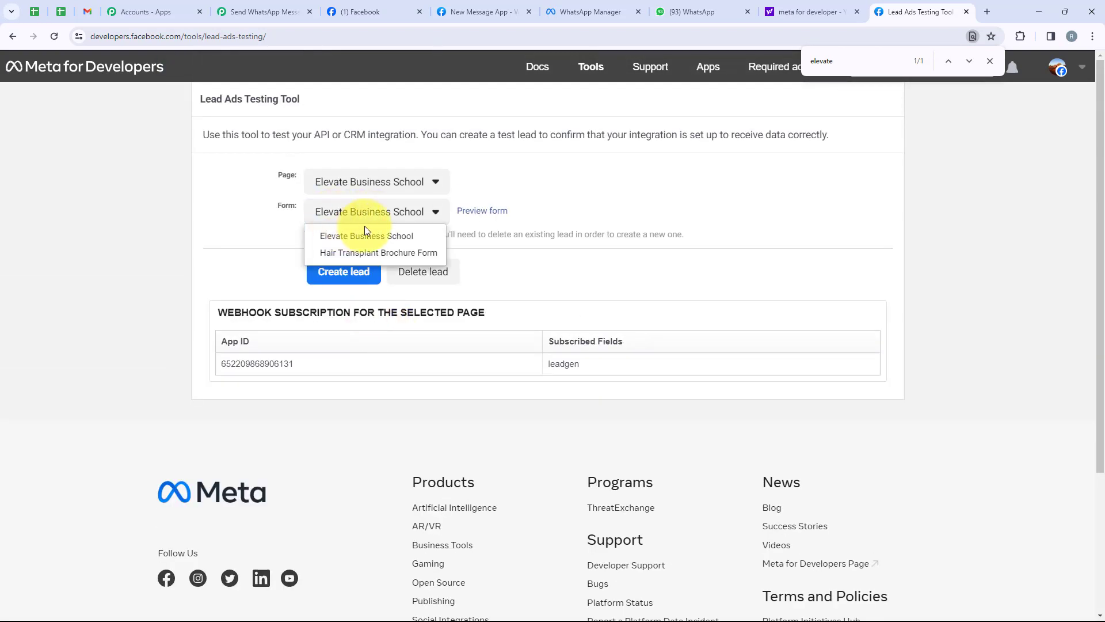
left_click(365, 237)
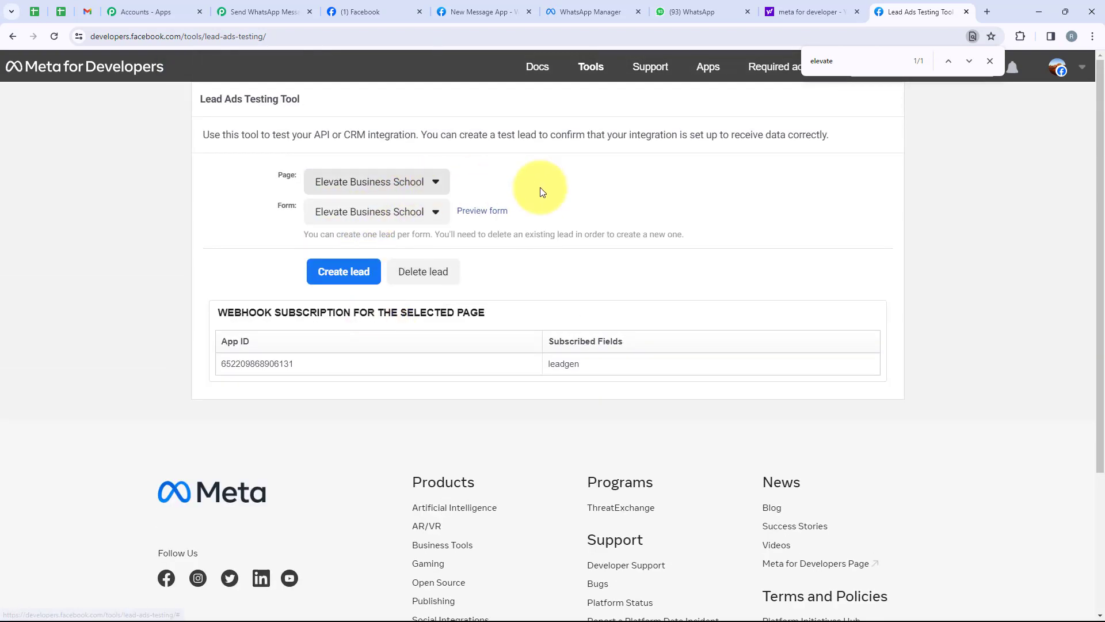
Step: Fill the lead form preview with full name 'Test User', a test email and a phone number
left_click(492, 216)
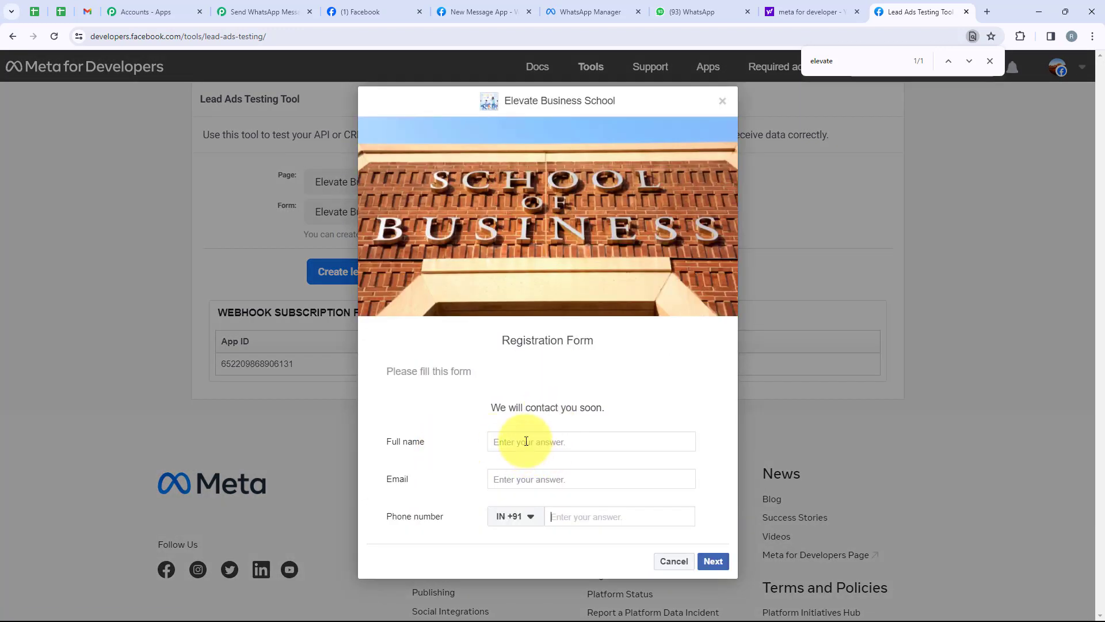
left_click(527, 442)
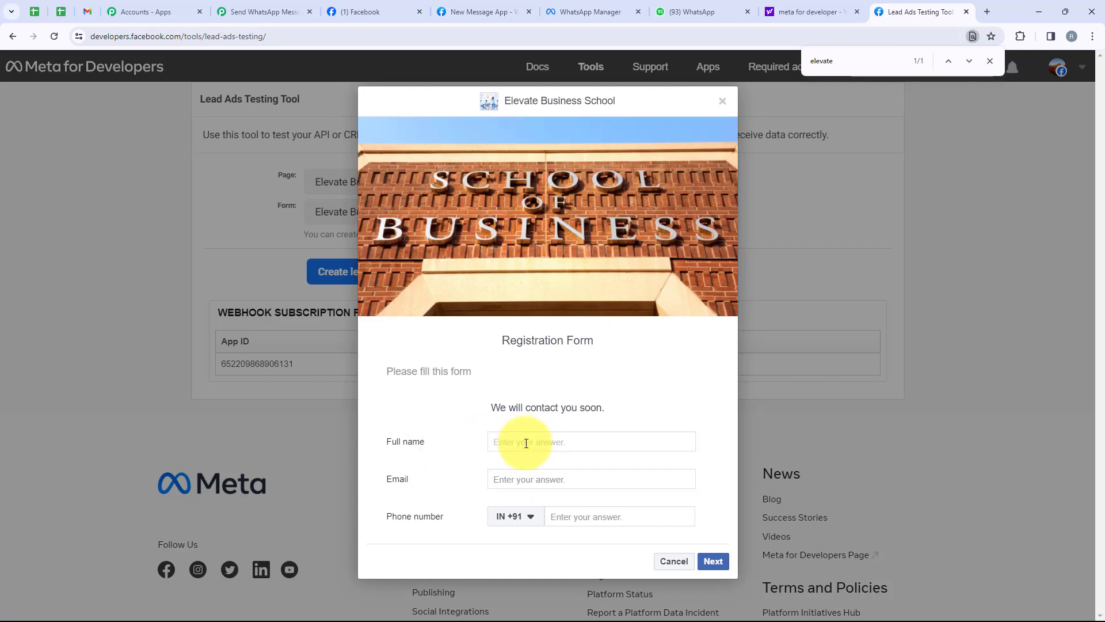
type("Test User")
left_click(530, 478)
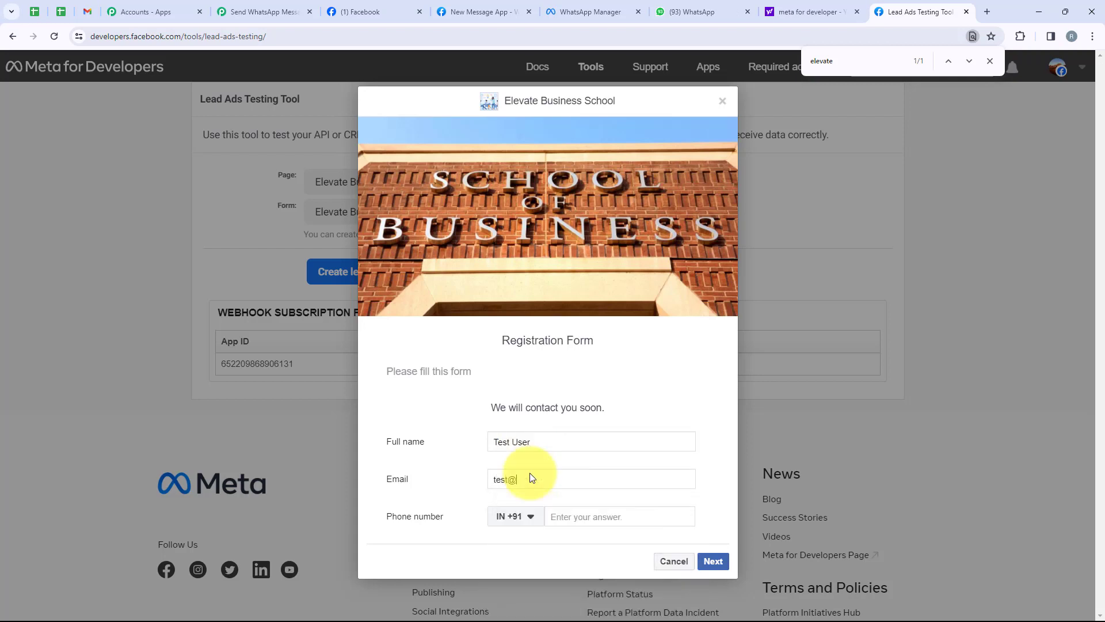
left_click(569, 513)
type("85")
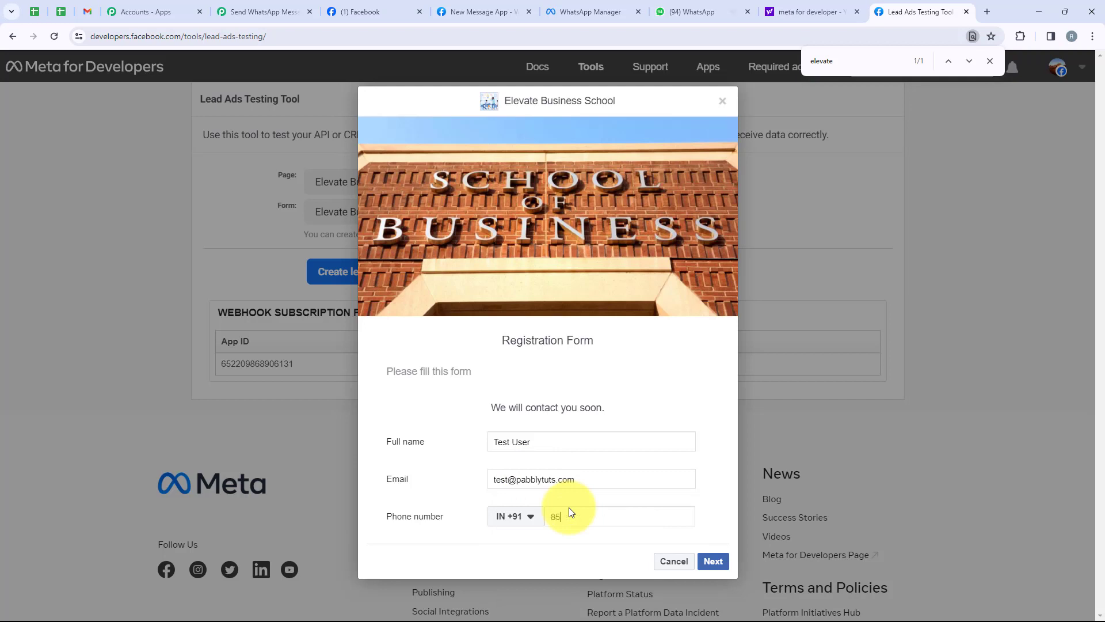
type("555 5555")
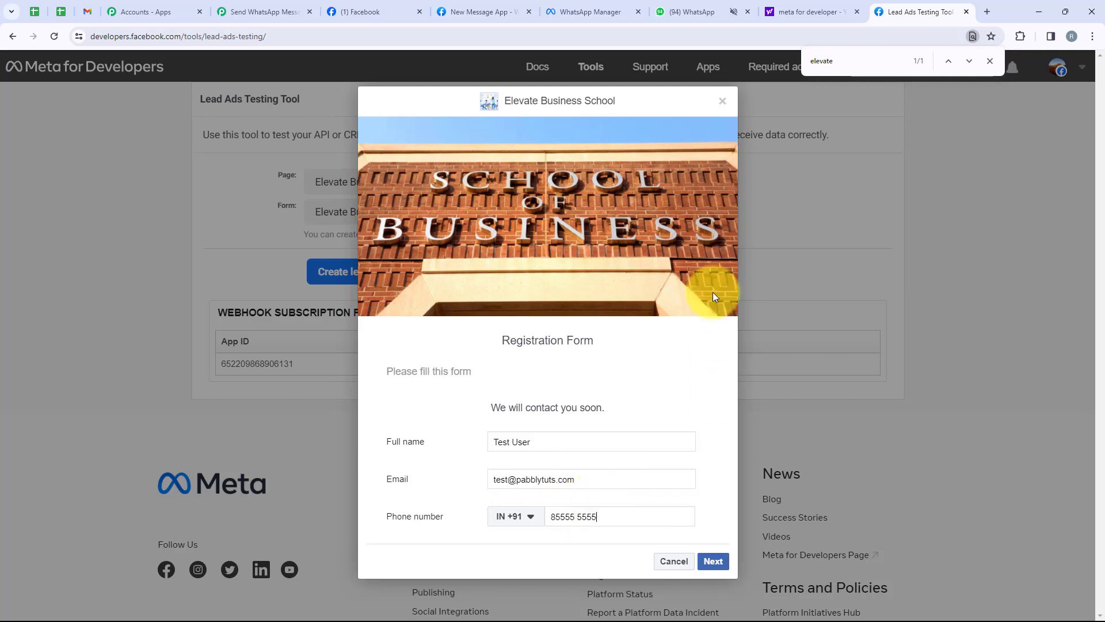
Step: Submit the test lead, dismiss the thank-you dialog, and highlight the sent confirmation
left_click(727, 556)
left_click(668, 445)
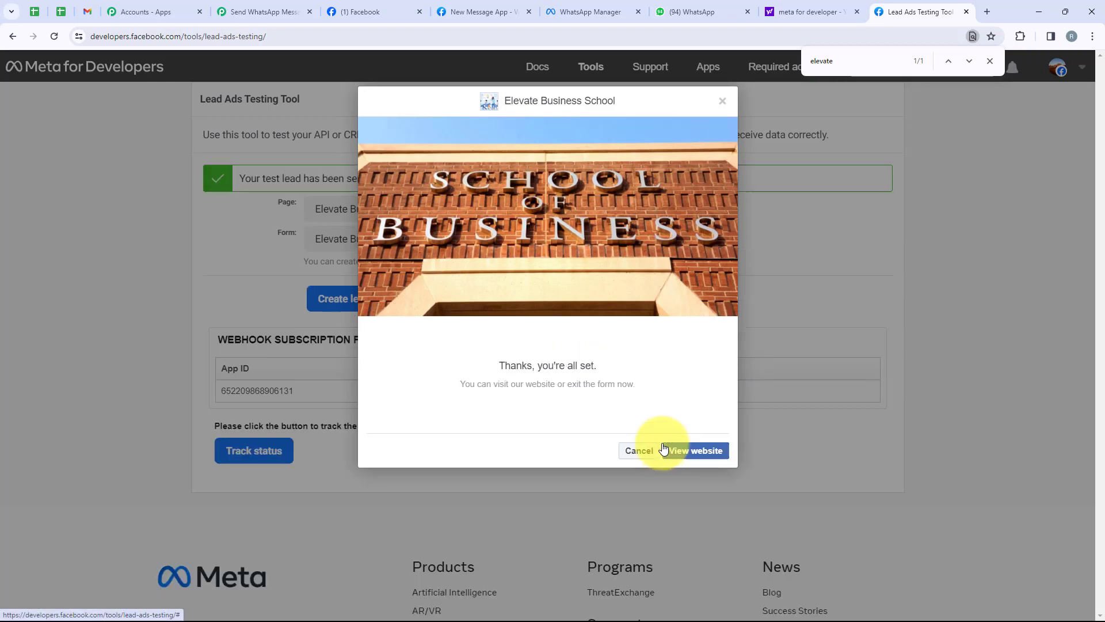
left_click(638, 450)
left_click_drag(236, 177, 356, 192)
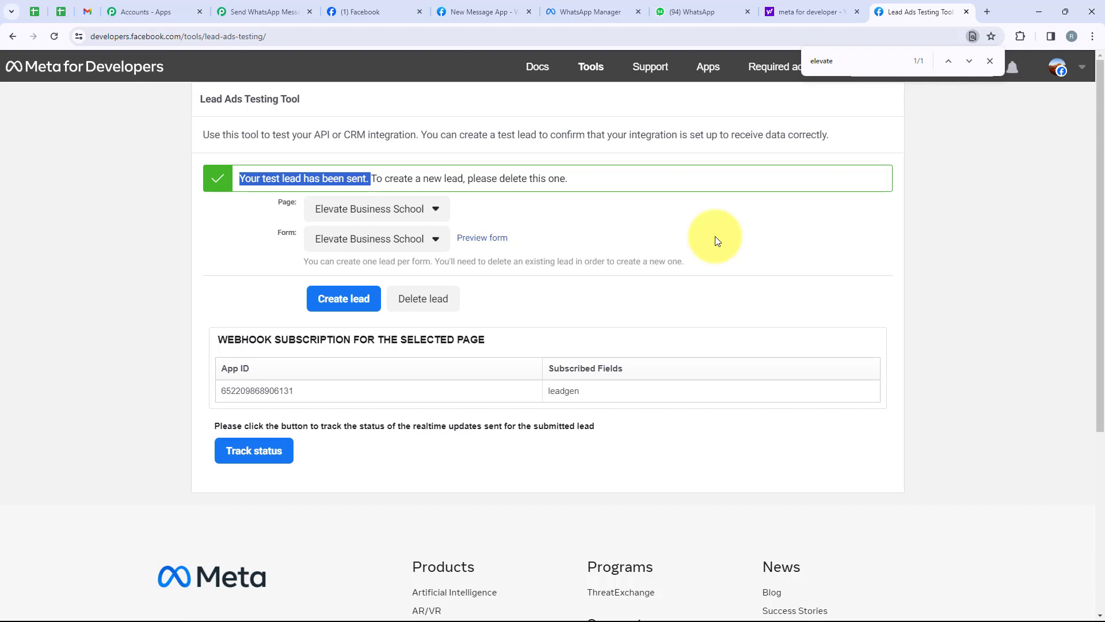
Step: Check the newest WhatsApp Cloud API message greeting 'Hello Test User'
left_click(688, 11)
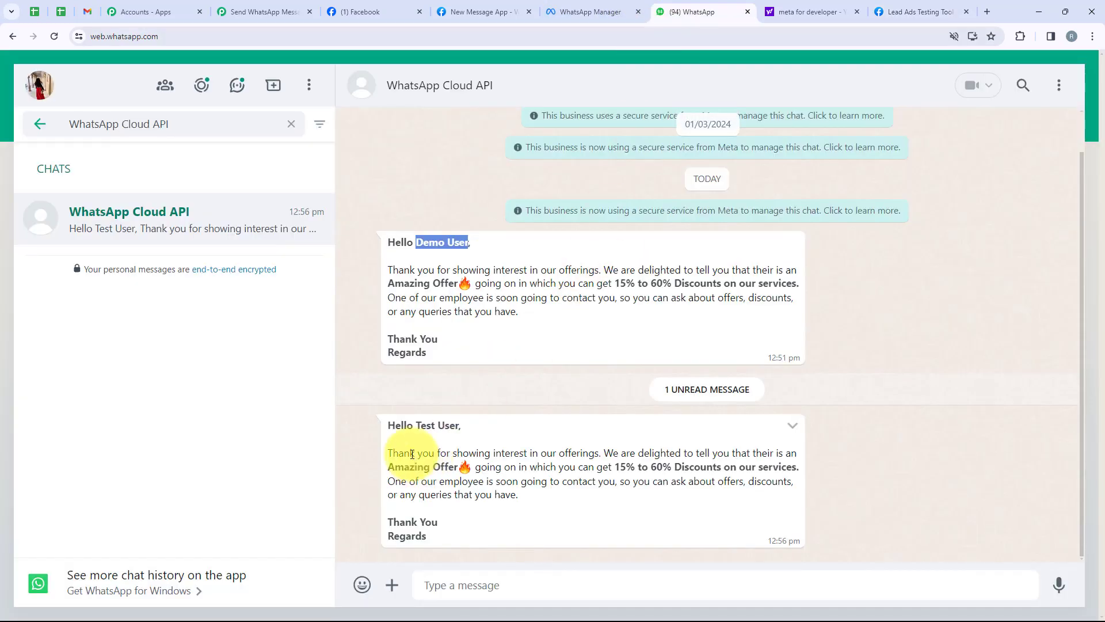
left_click_drag(391, 437, 460, 425)
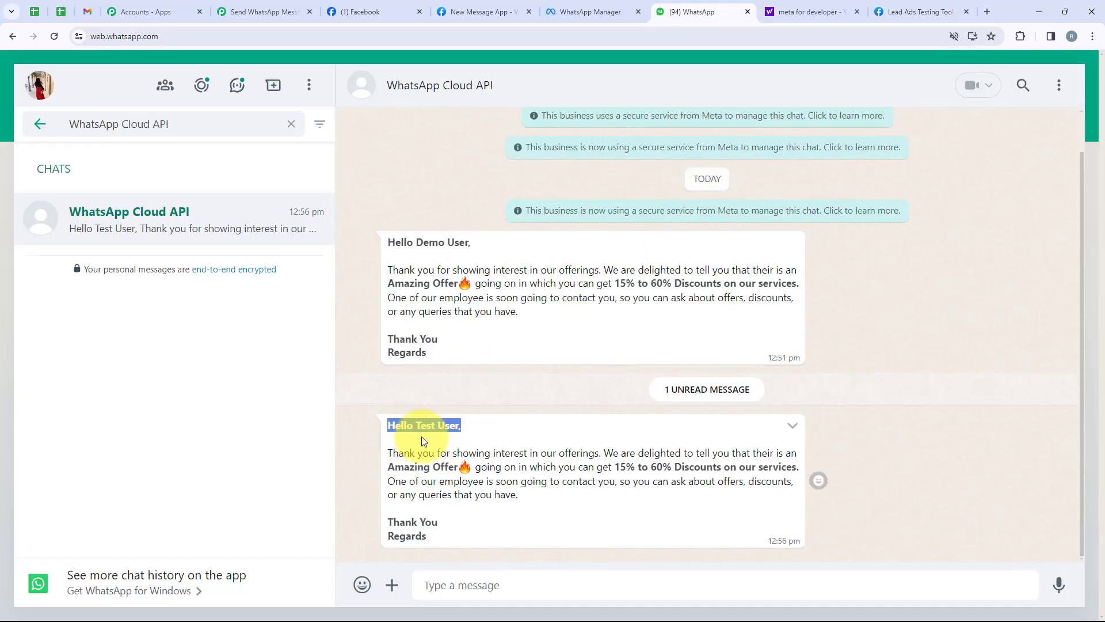
left_click(438, 425)
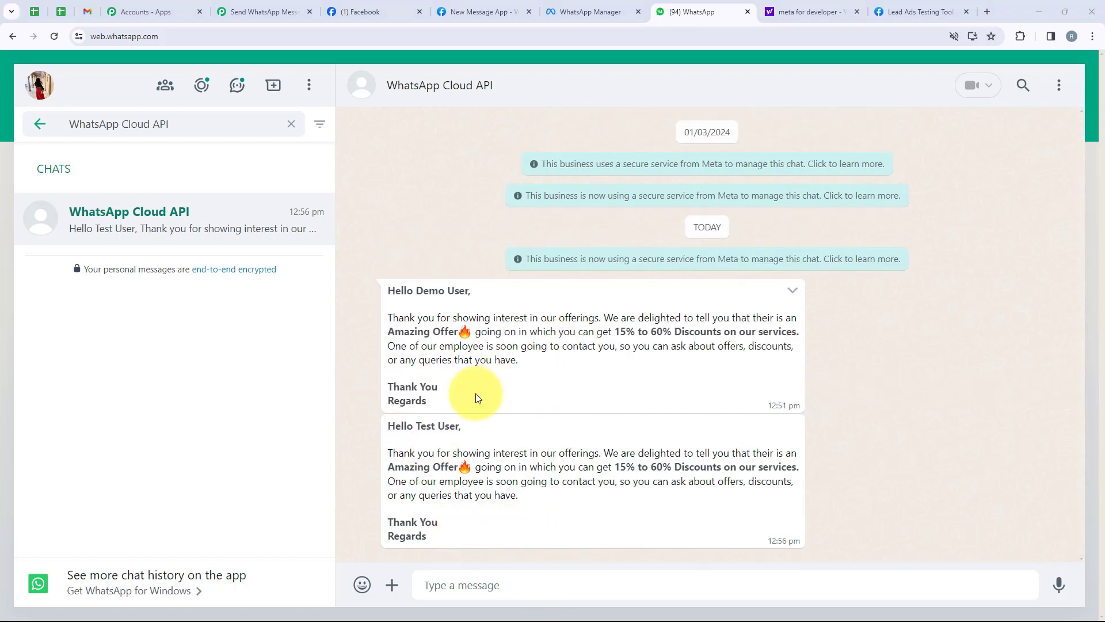
Step: In Pabbly, review the Facebook Lead Ads trigger's received response, then expand the WhatsApp action
left_click(259, 10)
left_click(523, 268)
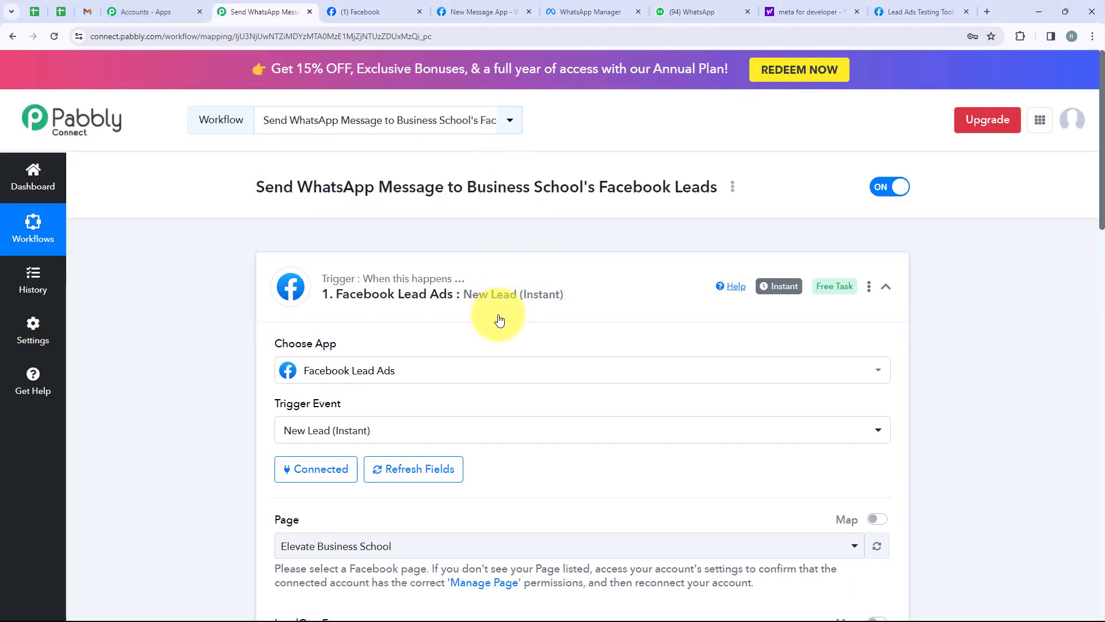
scroll(493, 316, "down", 1)
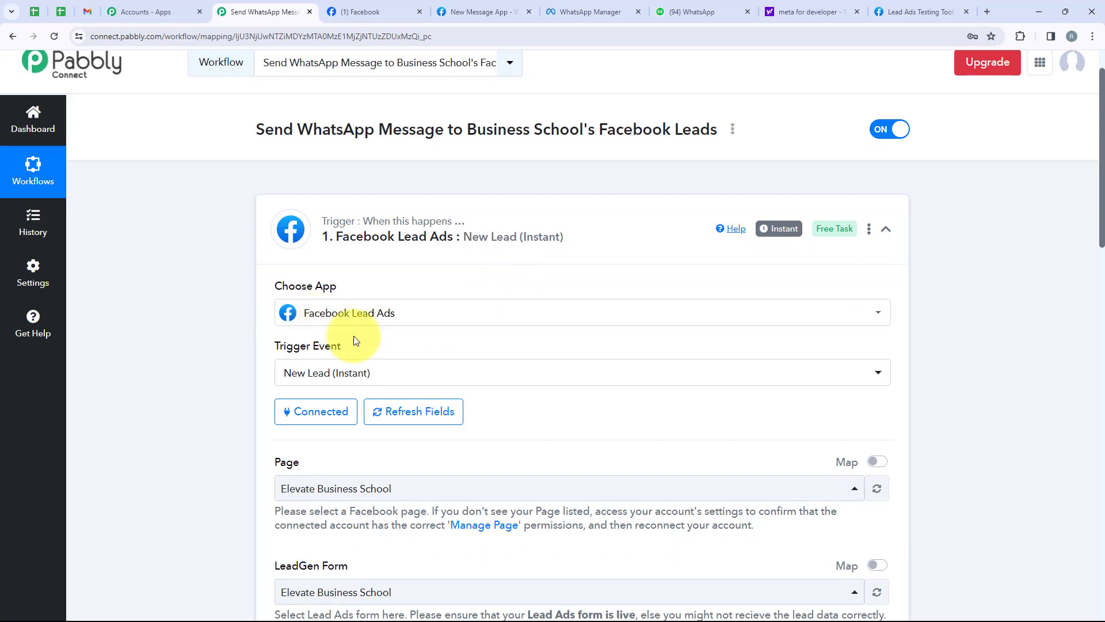
scroll(379, 329, "down", 2)
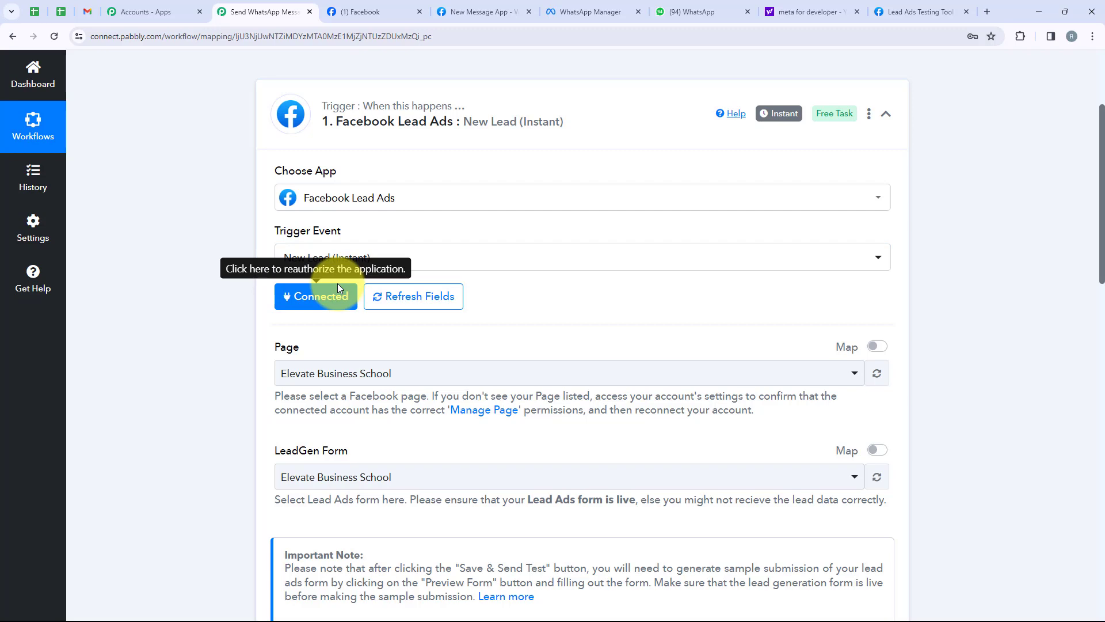
scroll(337, 288, "down", 3)
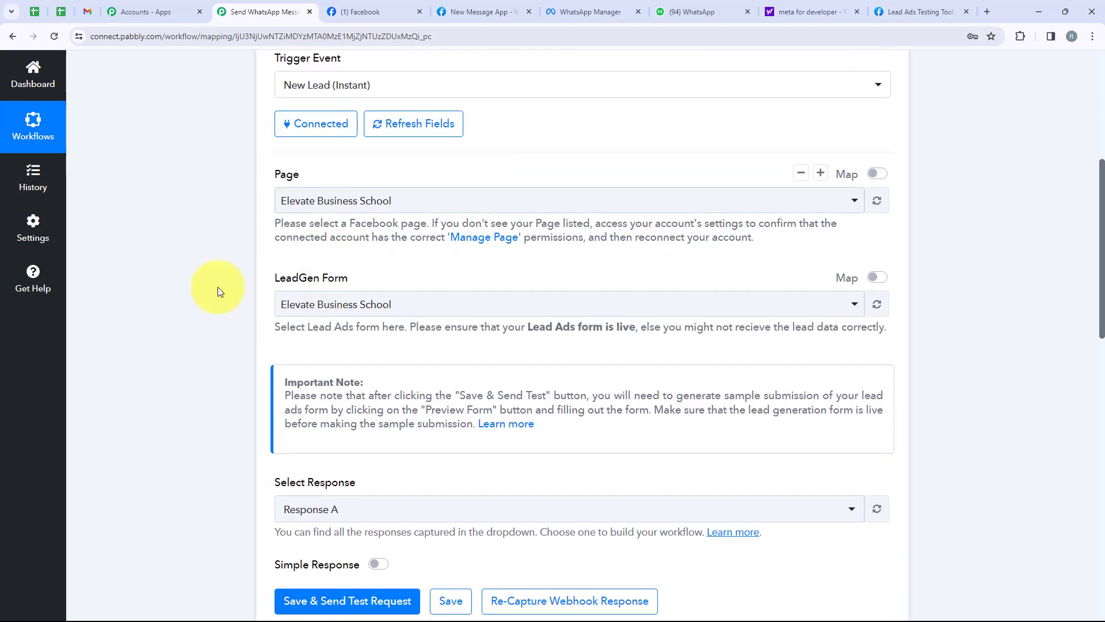
scroll(439, 311, "down", 2)
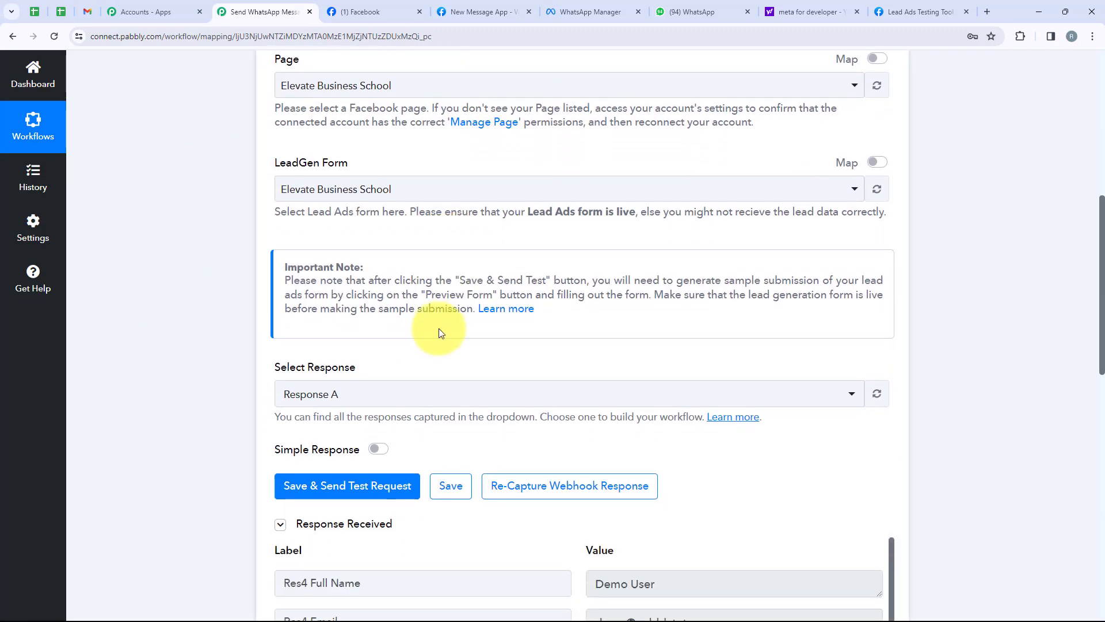
scroll(438, 333, "down", 2)
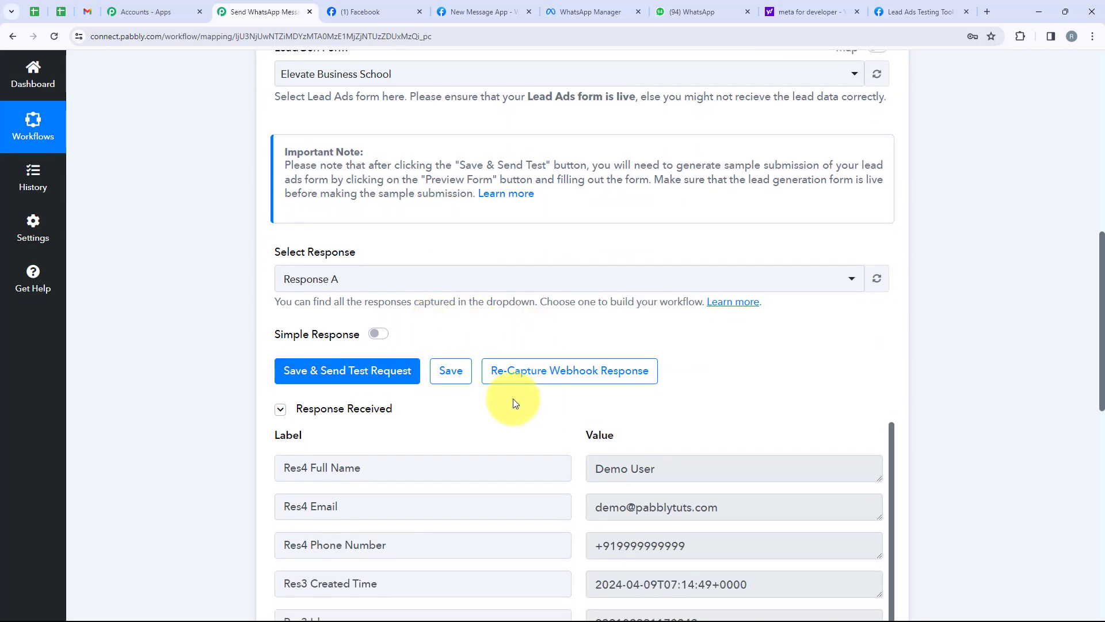
scroll(513, 398, "down", 3)
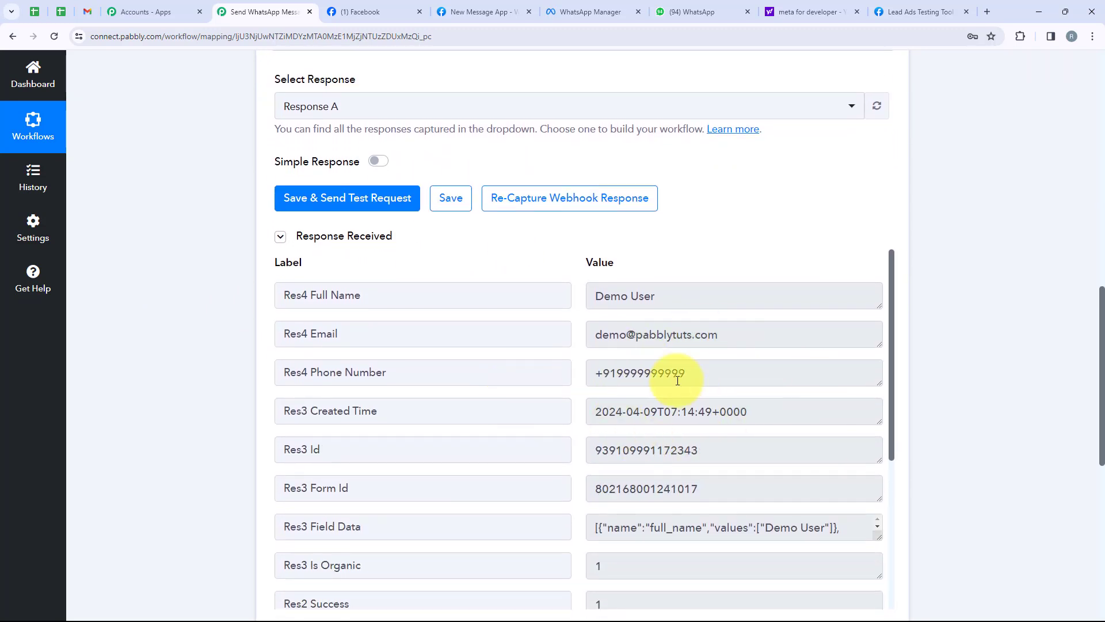
scroll(986, 264, "down", 4)
scroll(734, 257, "down", 5)
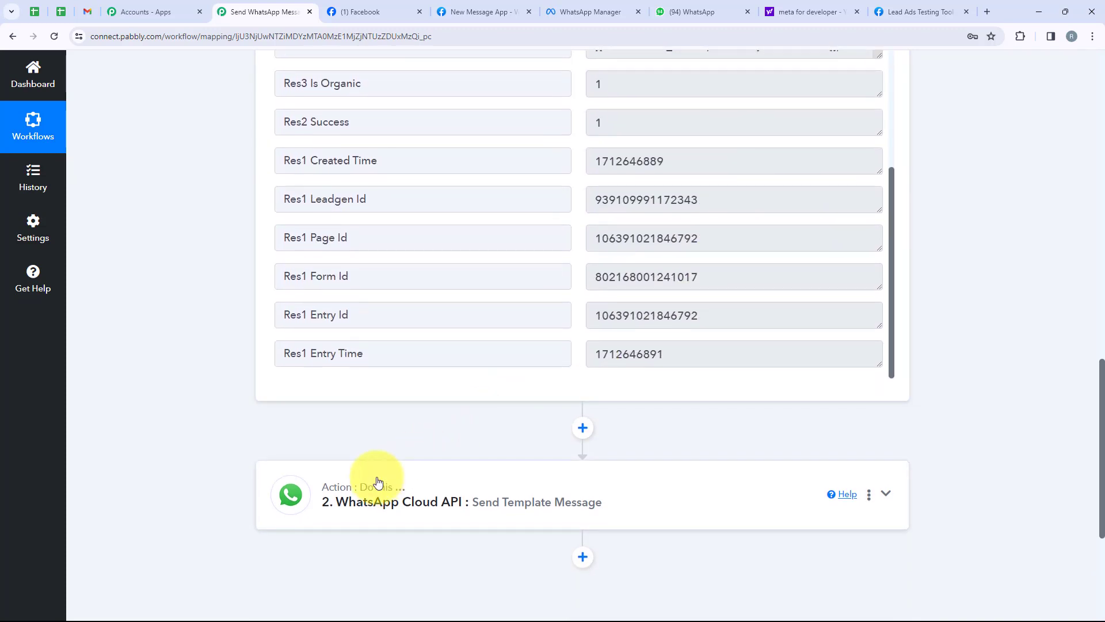
left_click(383, 478)
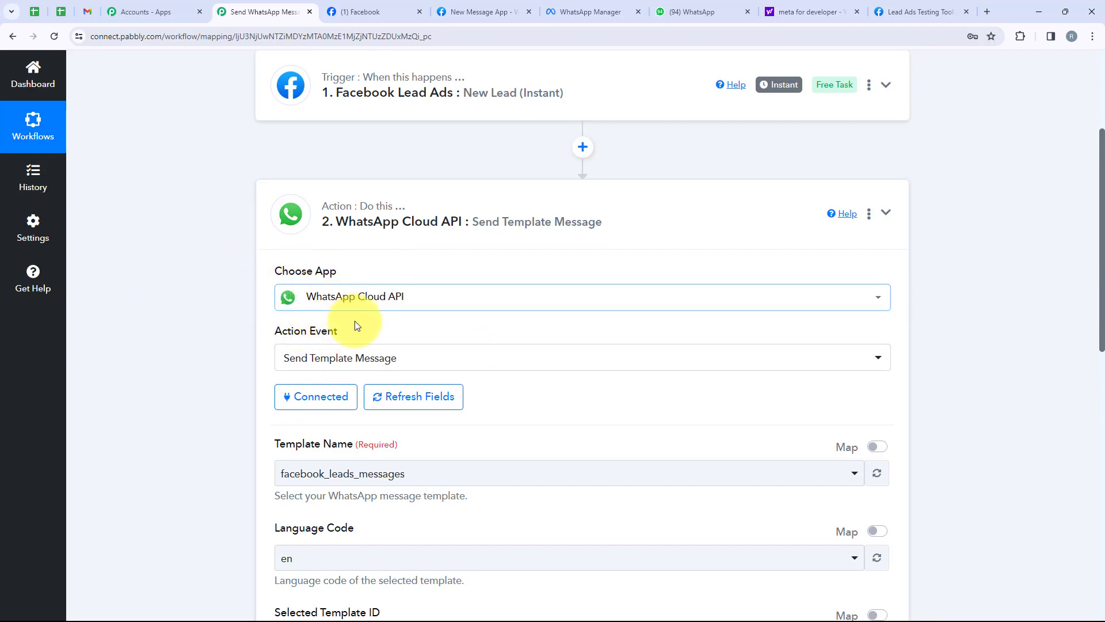
Step: Review the WhatsApp action fields: template facebook_leads_messages in language en
scroll(399, 312, "down", 2)
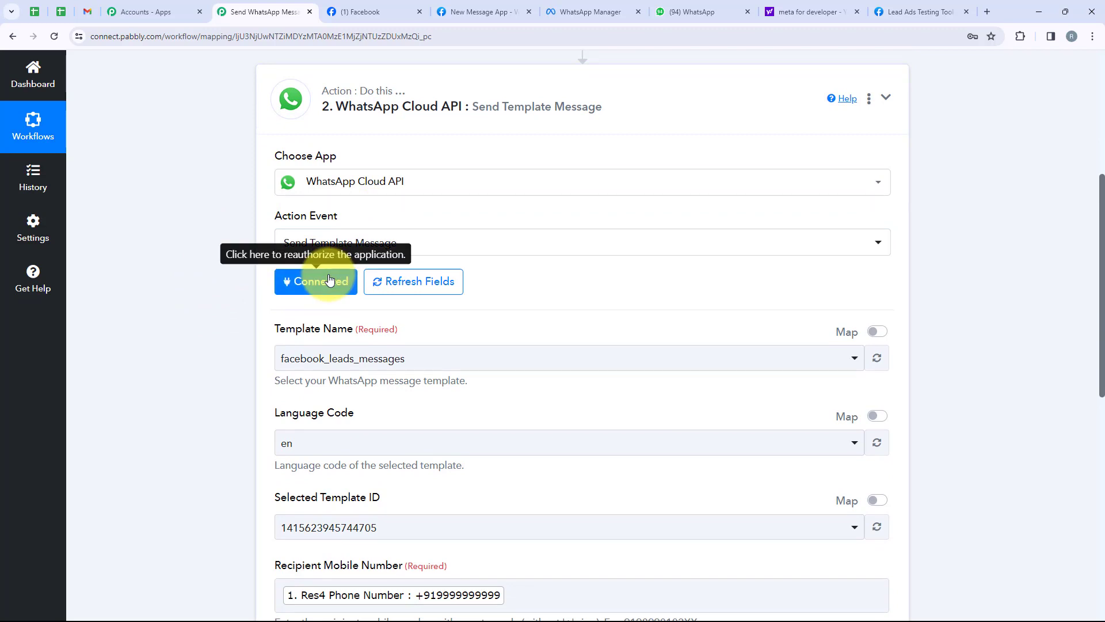
scroll(329, 280, "down", 2)
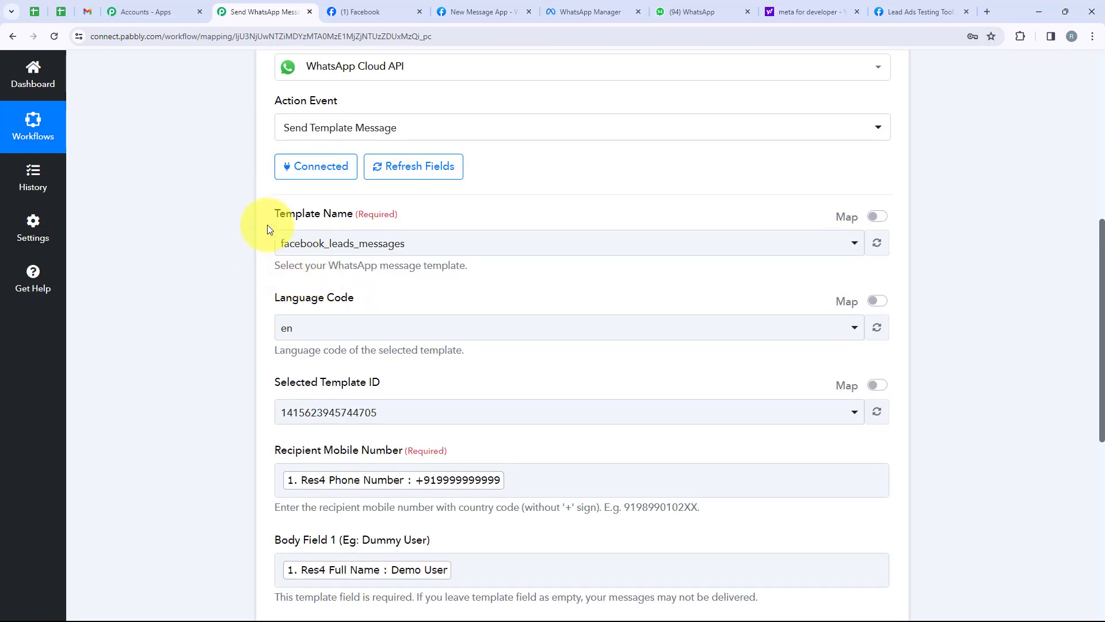
left_click_drag(264, 206, 493, 214)
scroll(248, 301, "down", 2)
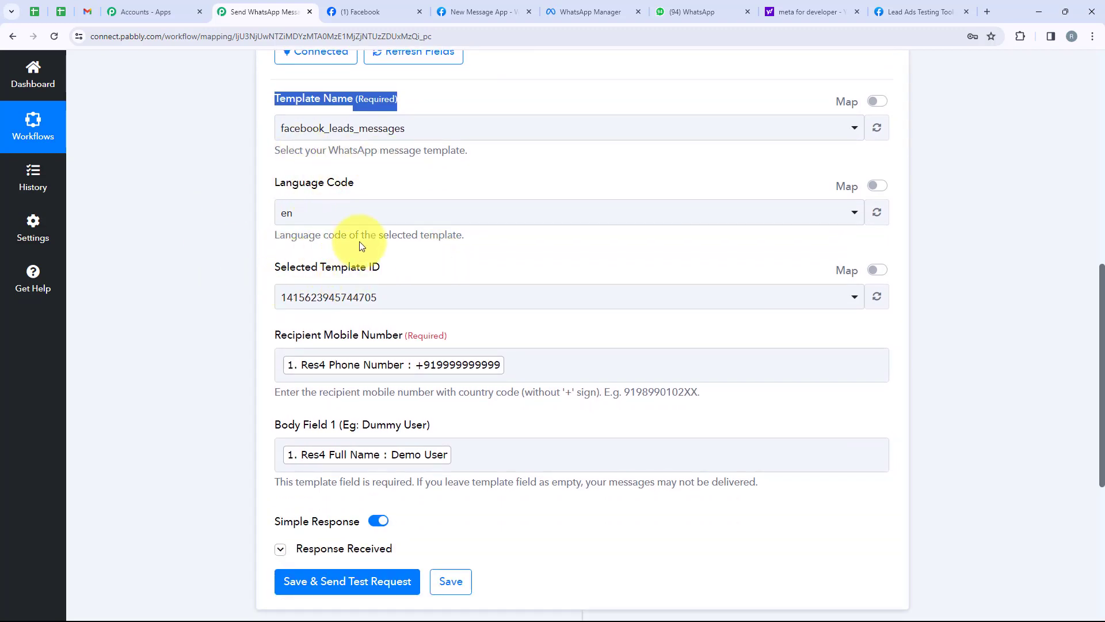
scroll(211, 293, "down", 1)
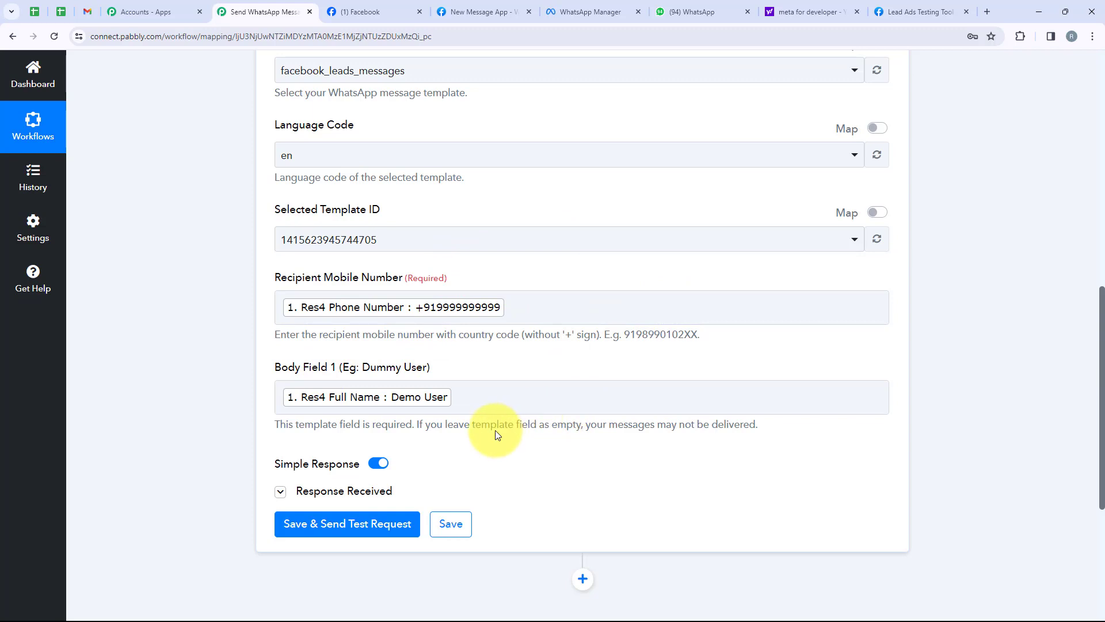
scroll(496, 433, "down", 1)
scroll(494, 426, "up", 4)
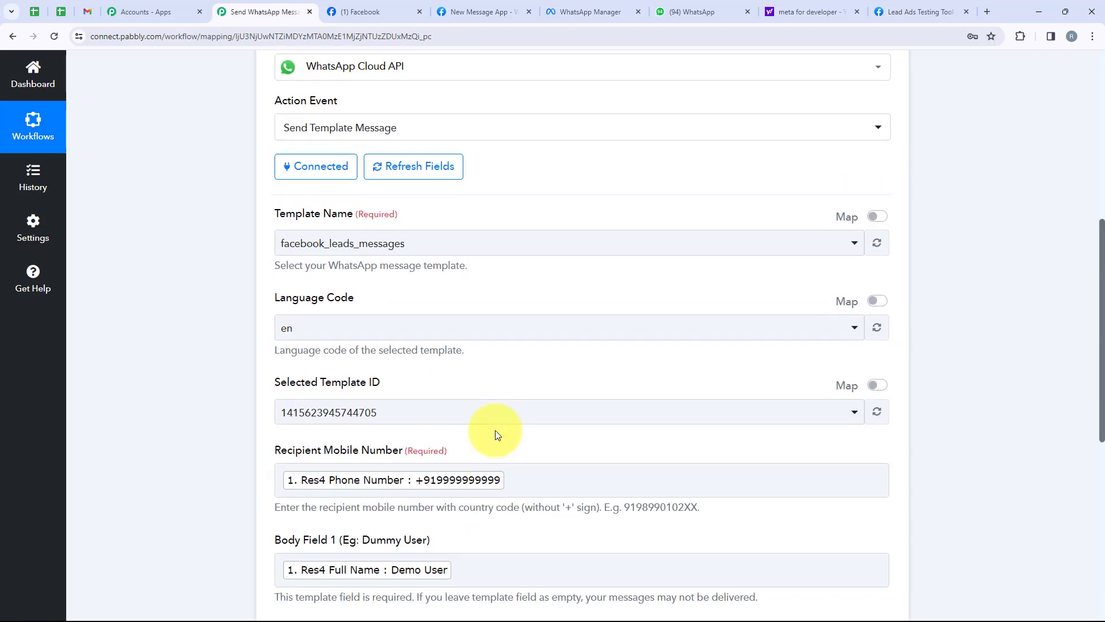
Step: Glance at the WhatsApp chat again, then collapse the WhatsApp action card in Pabbly
left_click(700, 12)
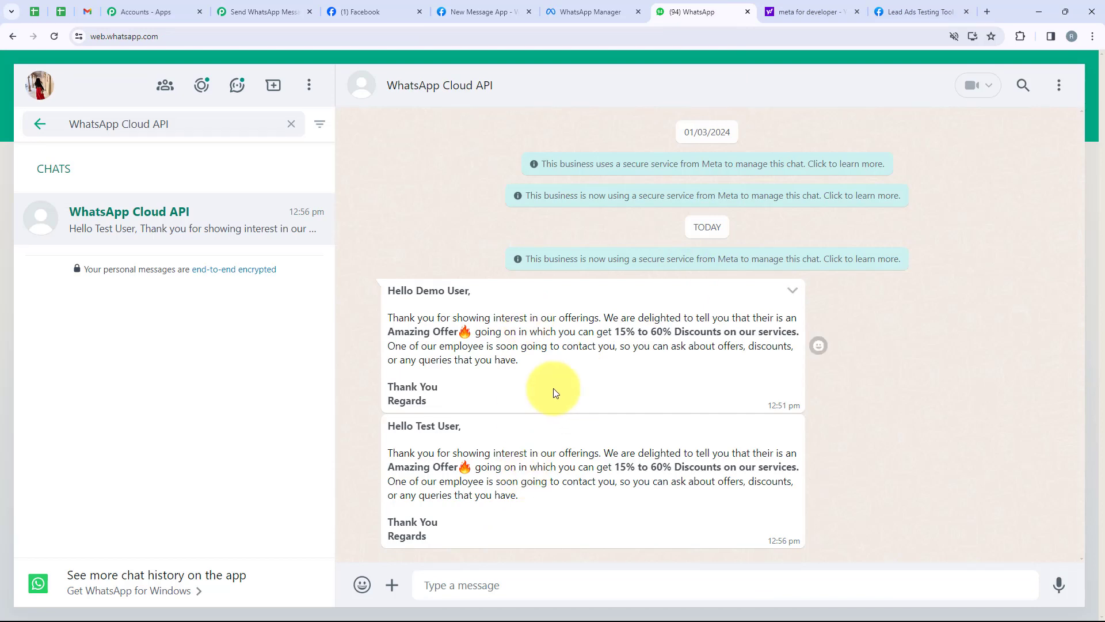
left_click(236, 12)
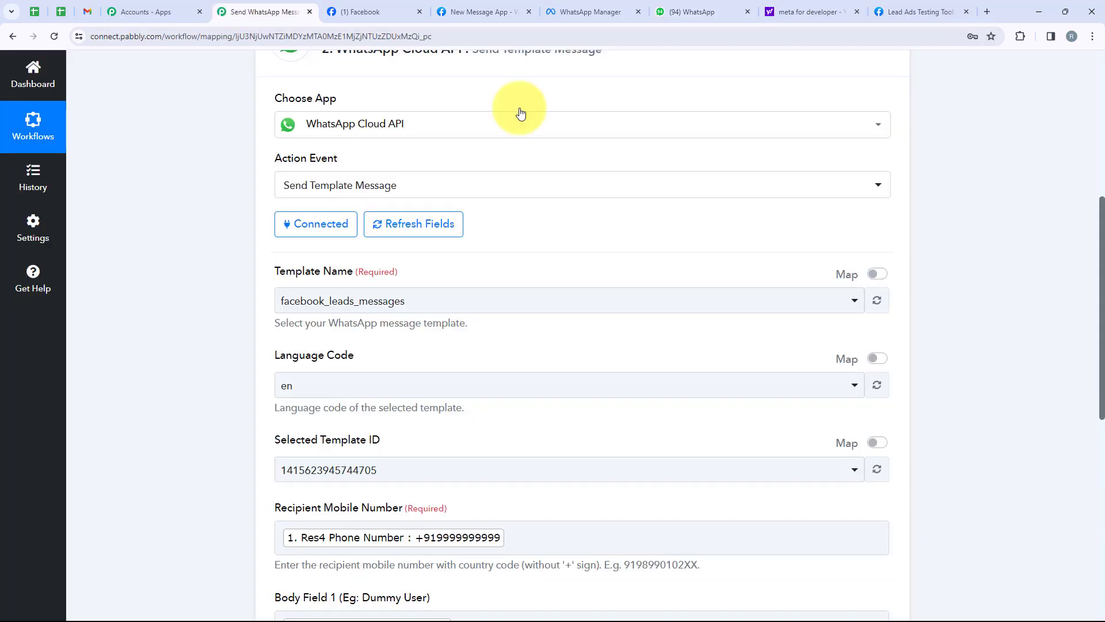
scroll(612, 469, "up", 5)
left_click(662, 391)
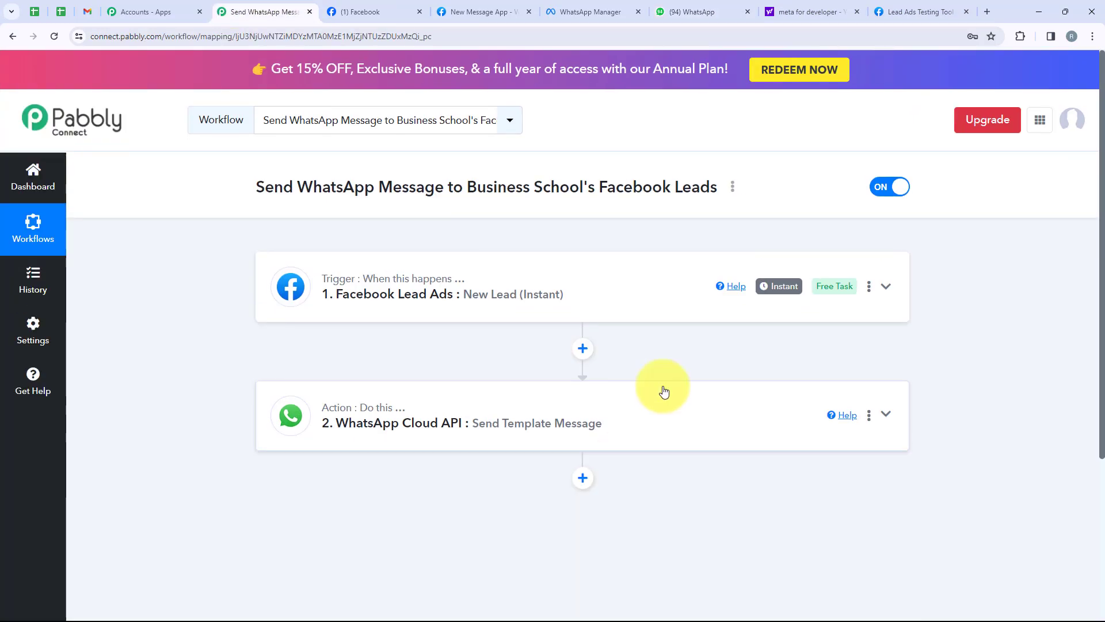